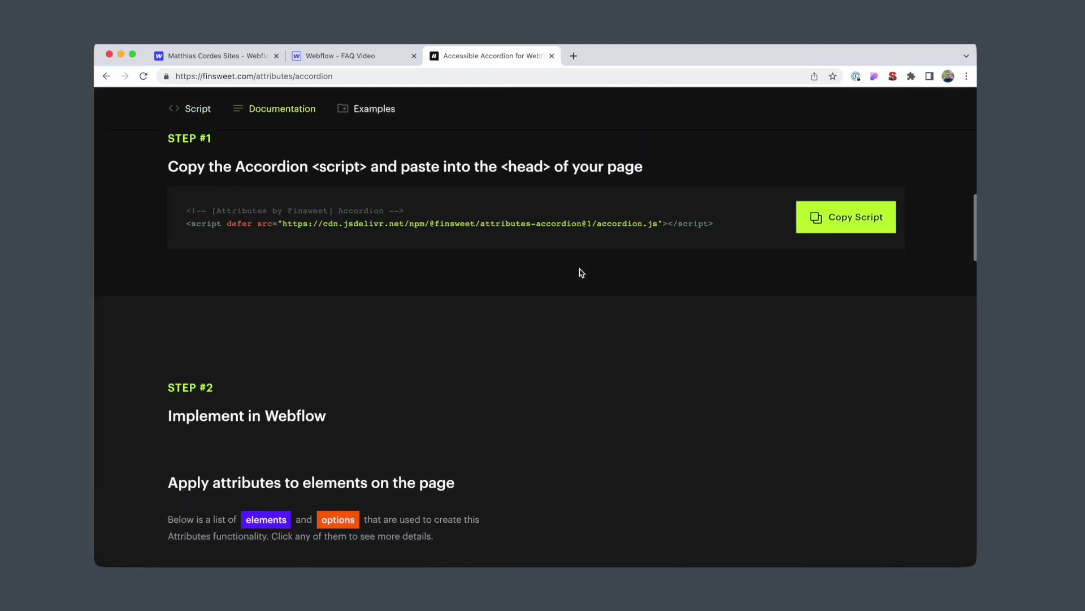
Step: Review the Finsweet Accordion documentation's script and element attribute instructions
scroll(576, 295, down, 5)
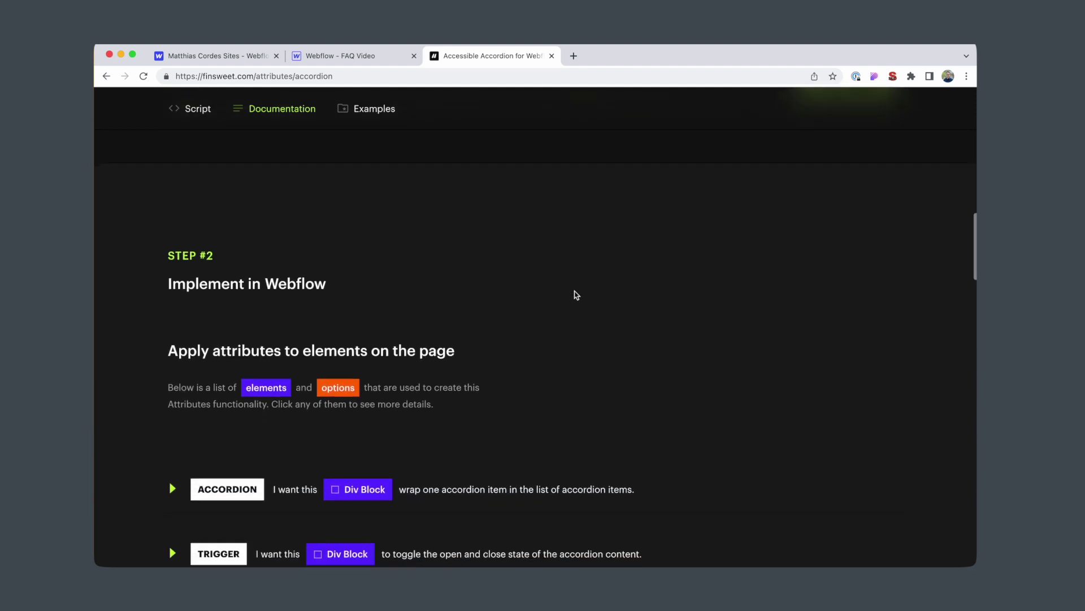
scroll(576, 294, down, 5)
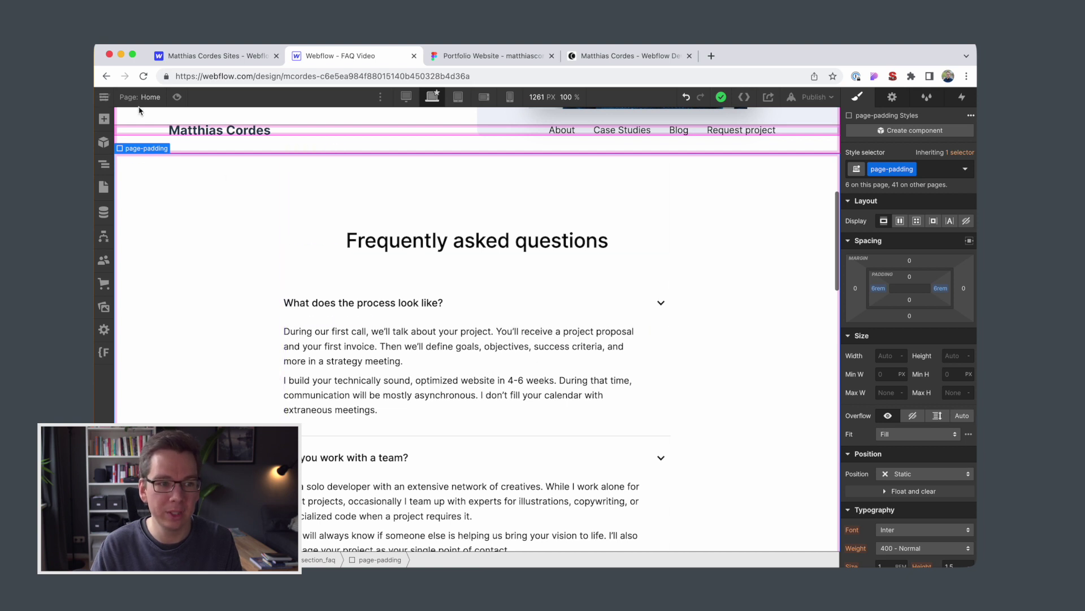
Step: Examine the click interaction animations on the first FAQ accordion header
click(529, 304)
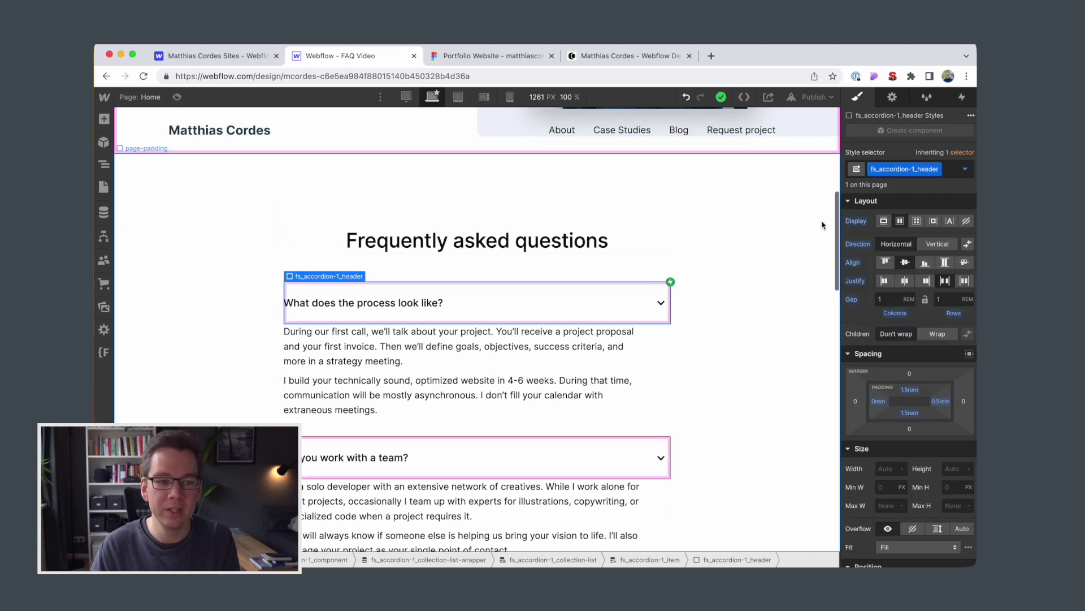
key(Up)
click(962, 97)
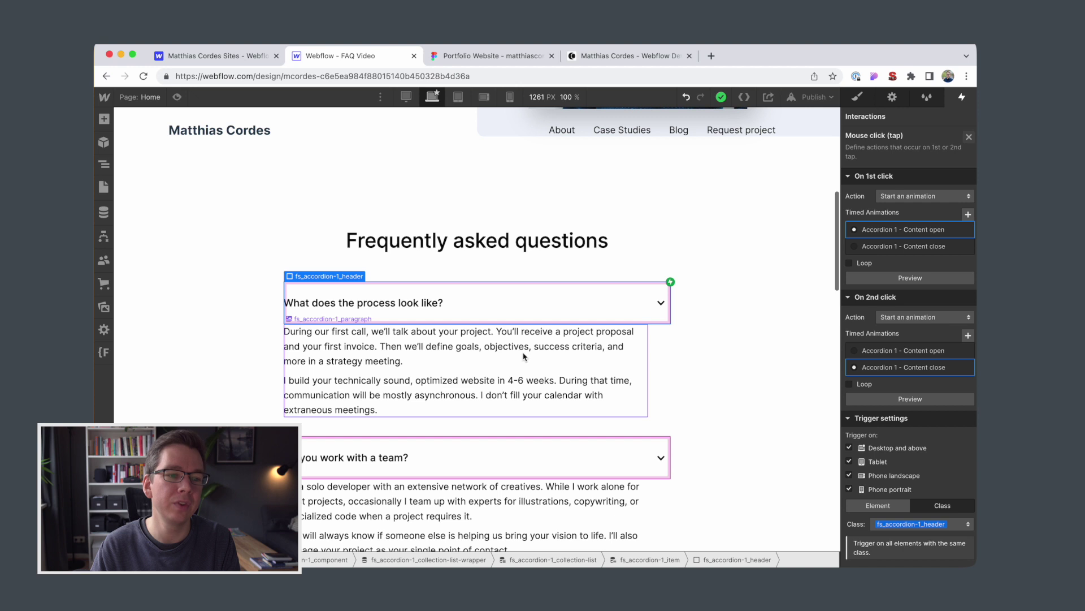
Step: Insert the accessible Accordion 2 - JS layout into the padding-vertical block of the FAQ section
key(Up)
key(Up)
key(Up)
scroll(498, 306, down, 2)
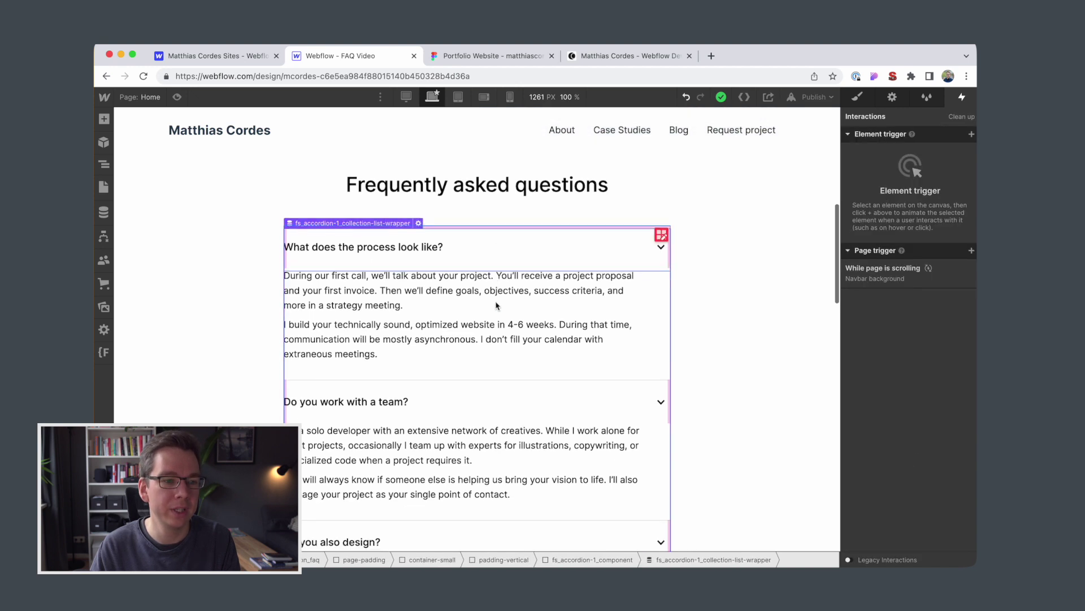
key(Up)
key(Up)
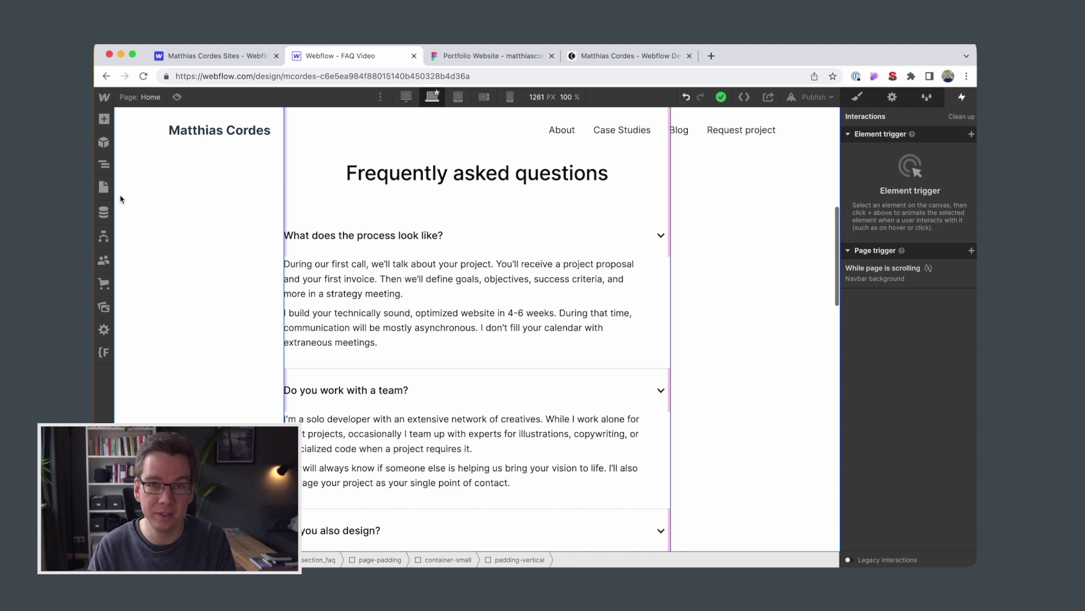
scroll(472, 250, up, 3)
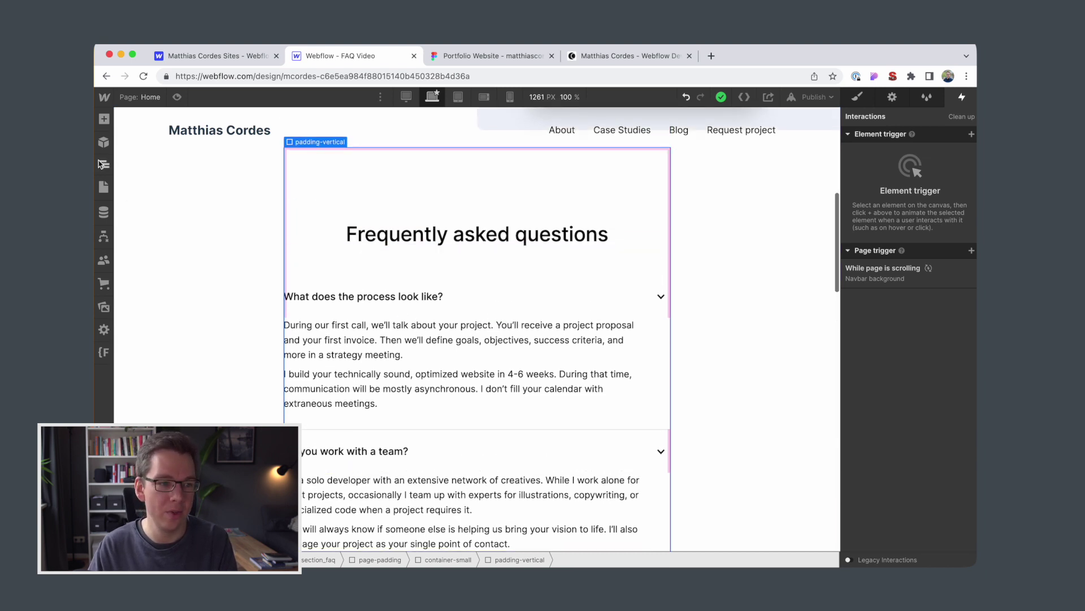
click(104, 143)
click(104, 118)
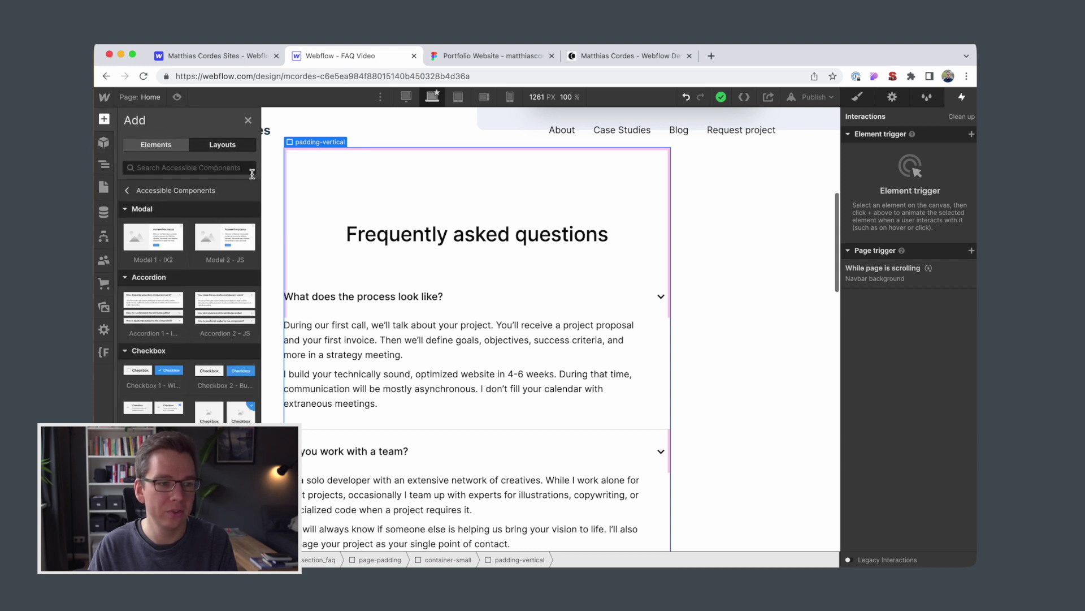
mouse_move(160, 316)
mouse_move(229, 322)
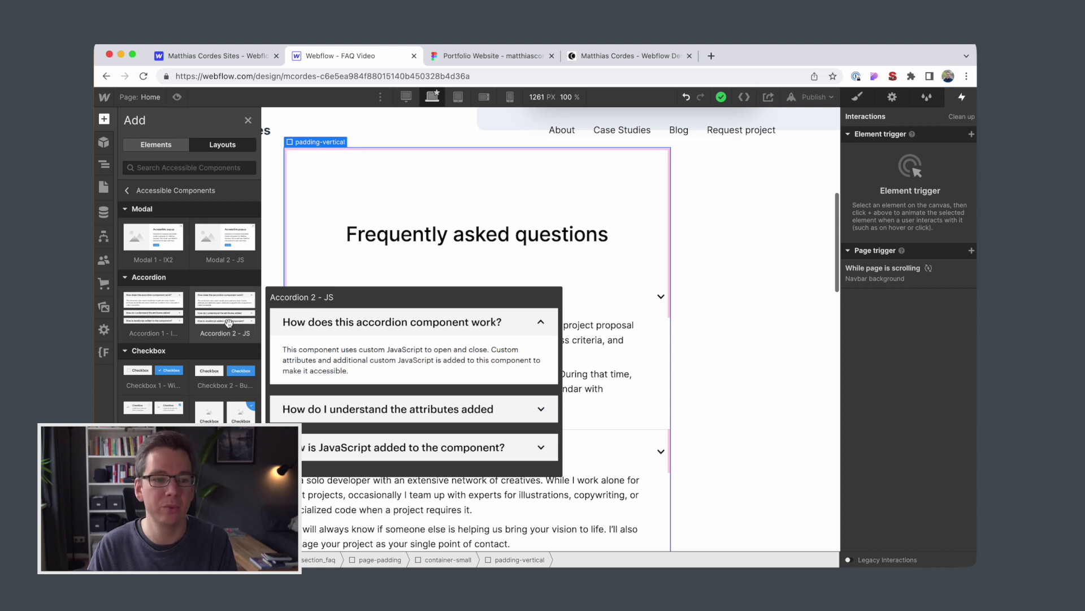
click(229, 322)
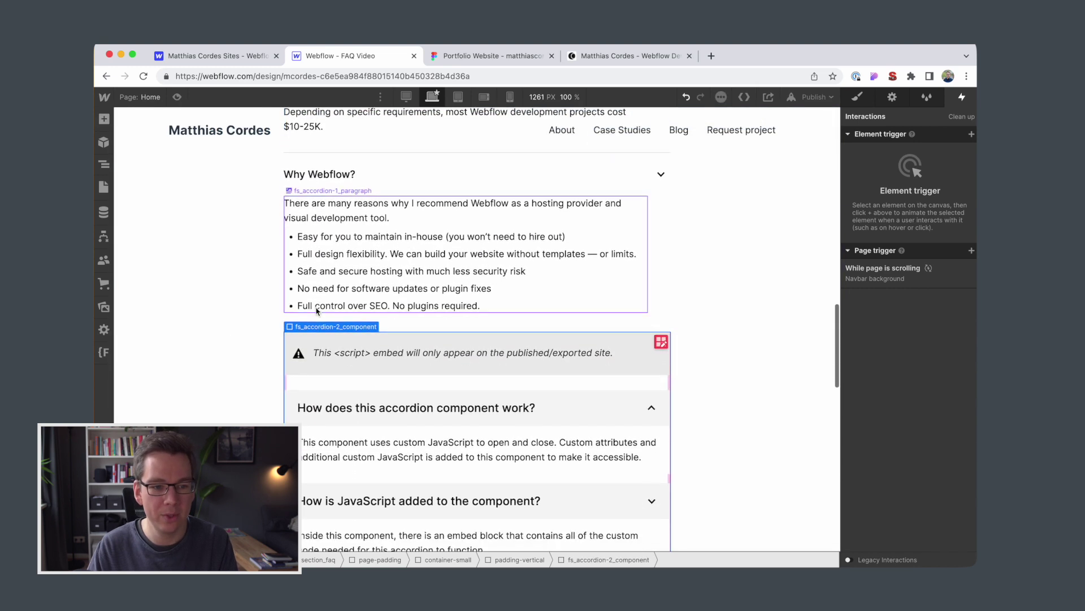
Step: Hide the new accordion's script embed by setting its display to none
click(338, 333)
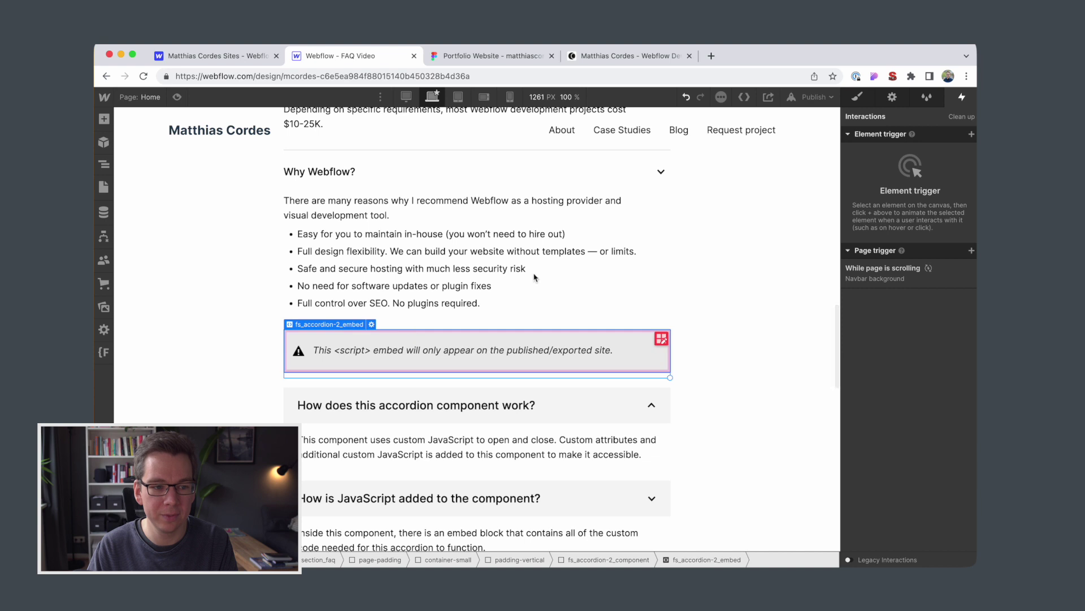
click(857, 96)
click(964, 359)
Step: Delete the fs_accordion-2_message note below the new accordion's items
scroll(396, 317, down, 6)
click(352, 318)
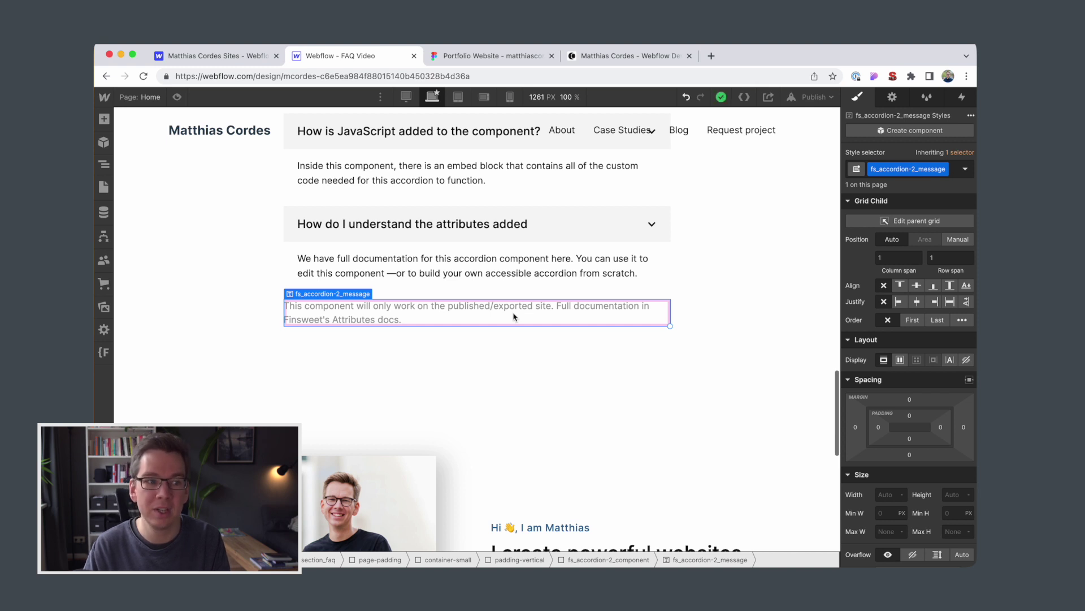
click(177, 97)
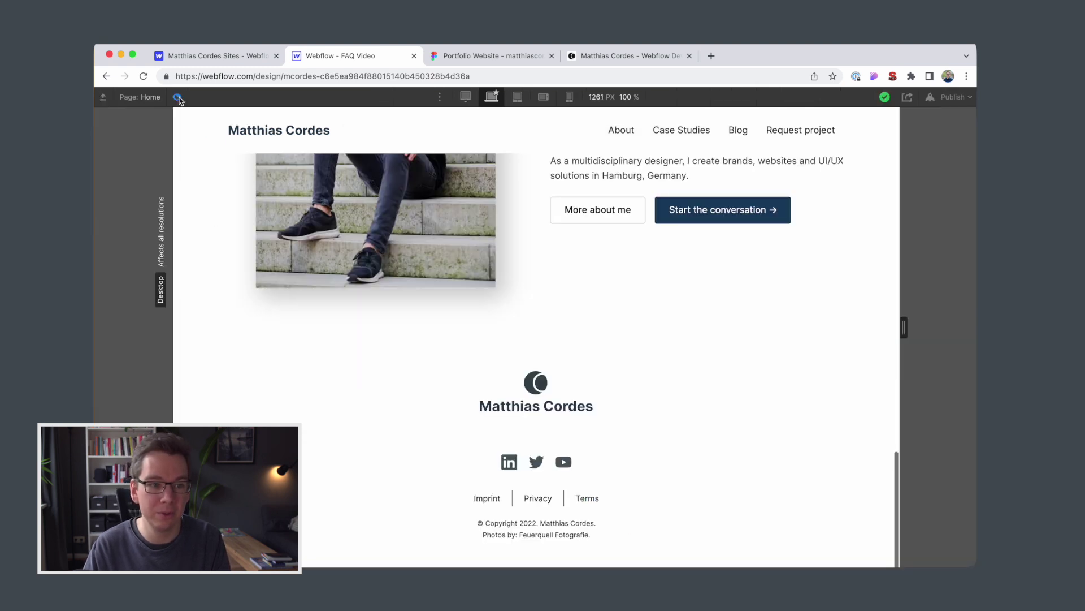
click(177, 96)
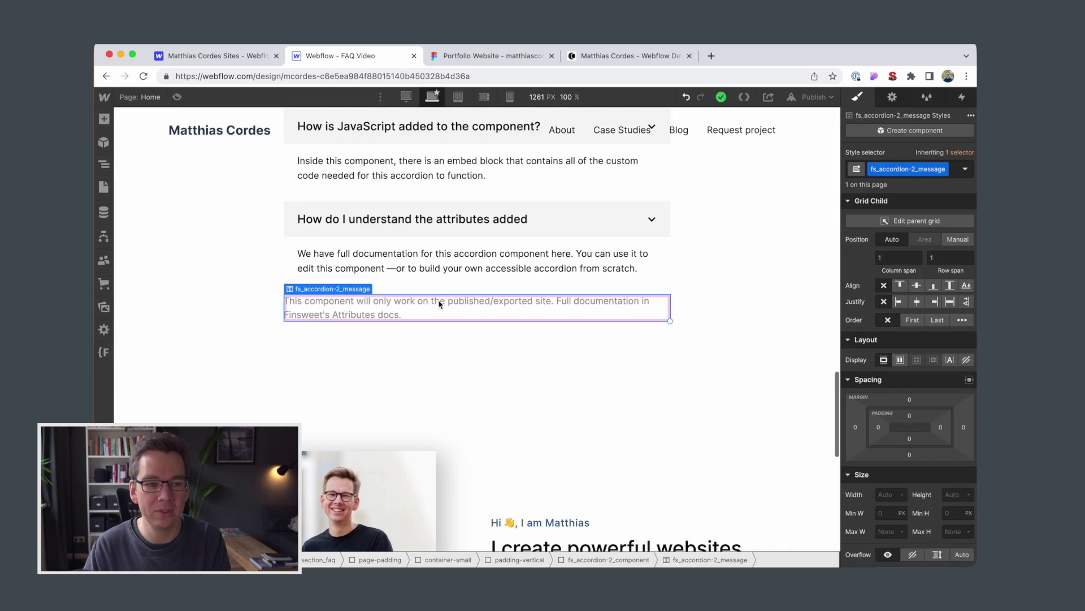
scroll(526, 332, up, 3)
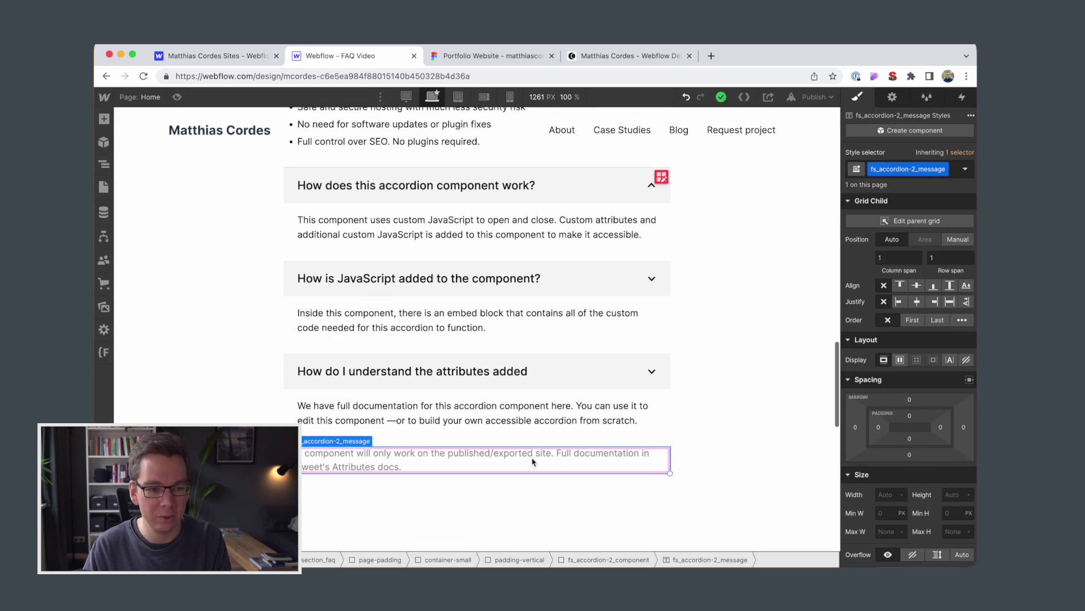
key(Delete)
Step: Replace the class on the first new accordion item's header with fs_accordion-1_header
scroll(602, 275, up, 2)
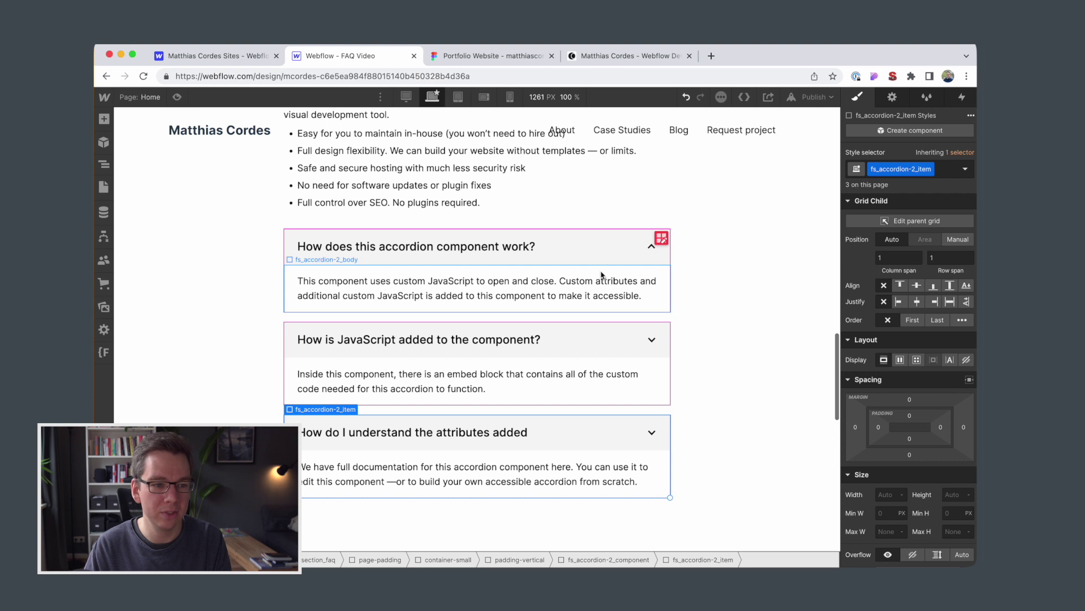
scroll(600, 275, up, 4)
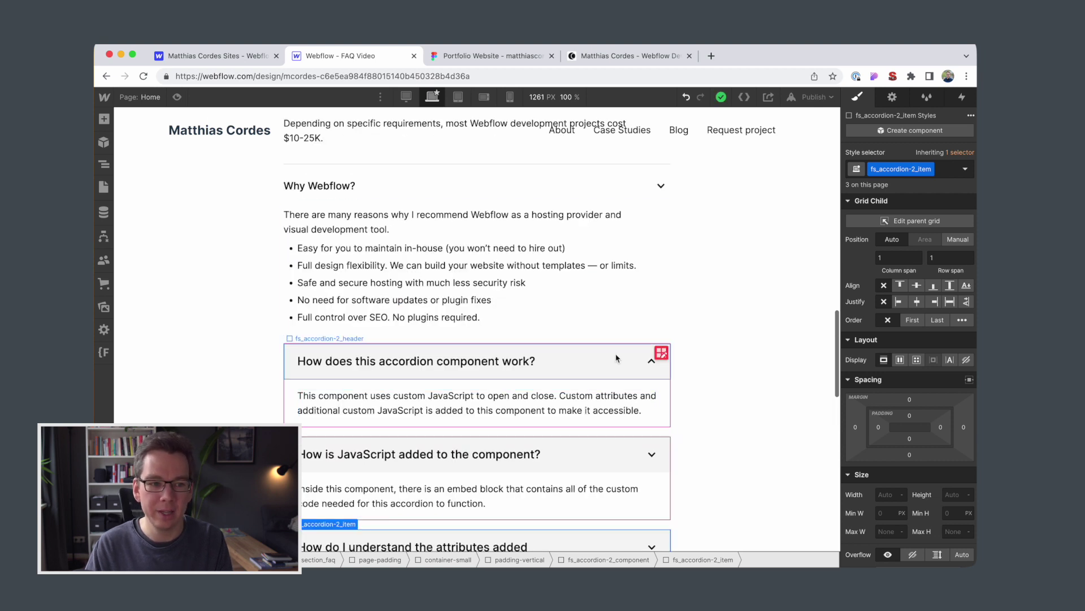
click(574, 200)
click(571, 353)
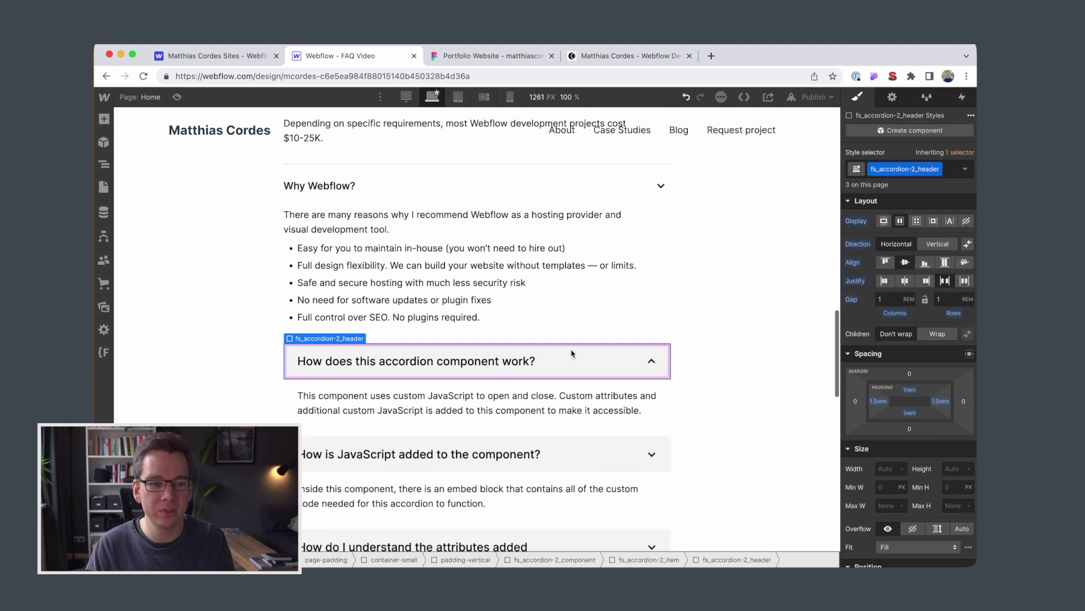
click(951, 175)
key(BackSpace)
key(super+v)
key(Return)
Step: Apply the fs_accordion-1_content and fs_accordion-1_body classes to the first new item's content and body blocks
click(400, 232)
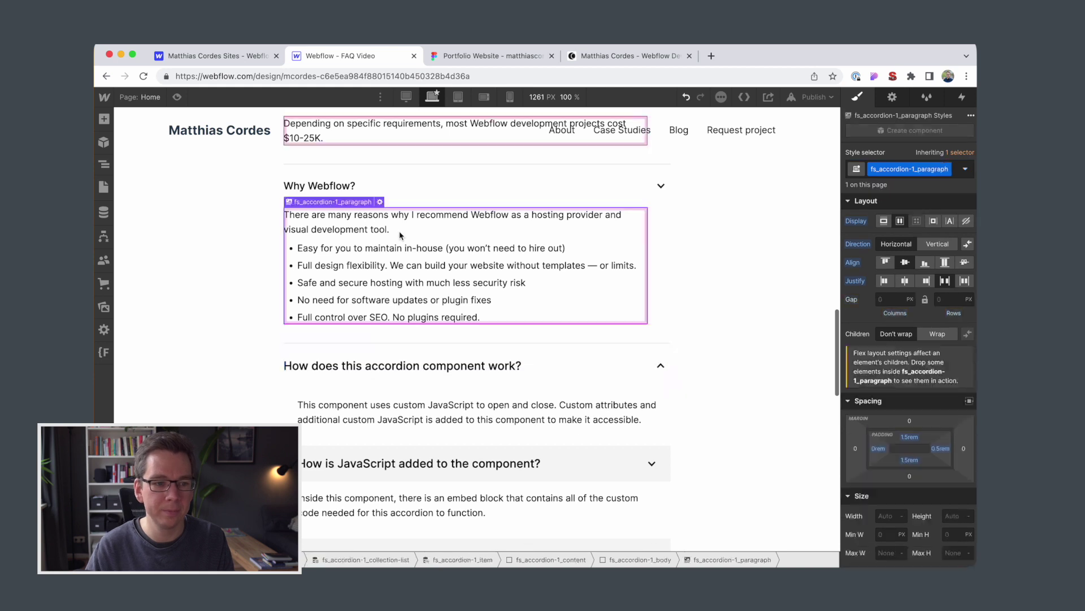
key(Up)
click(905, 169)
click(306, 424)
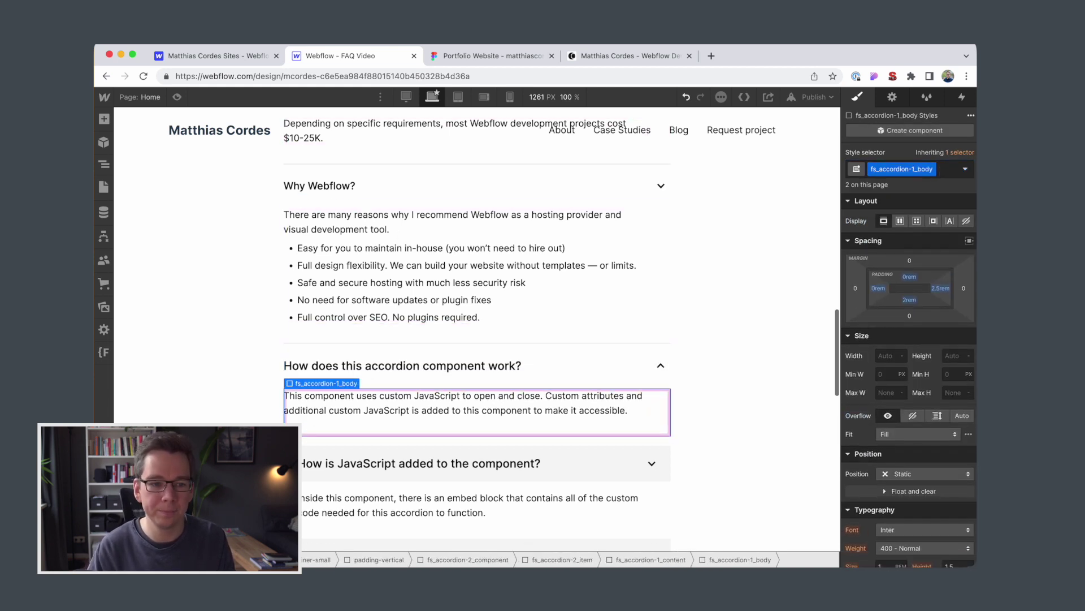
Step: Replace the body's paragraph with a Rich Text element that has the fs_accordion-1_paragraph class
key(super+e)
text(ric)
key(Return)
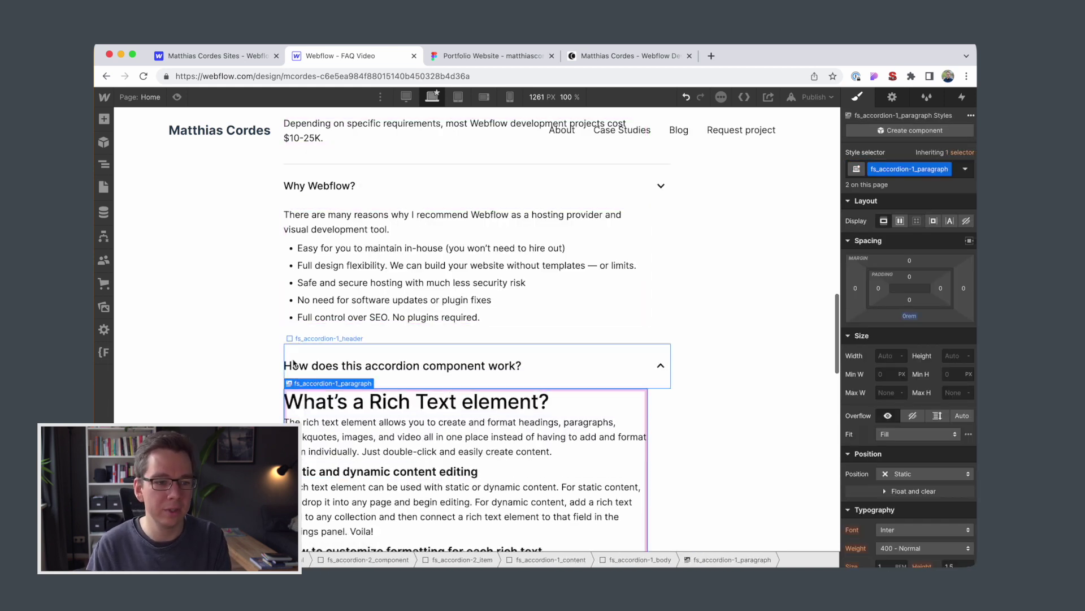
Step: Add a Collection List inside the fs_accordion-2_component block
key(z)
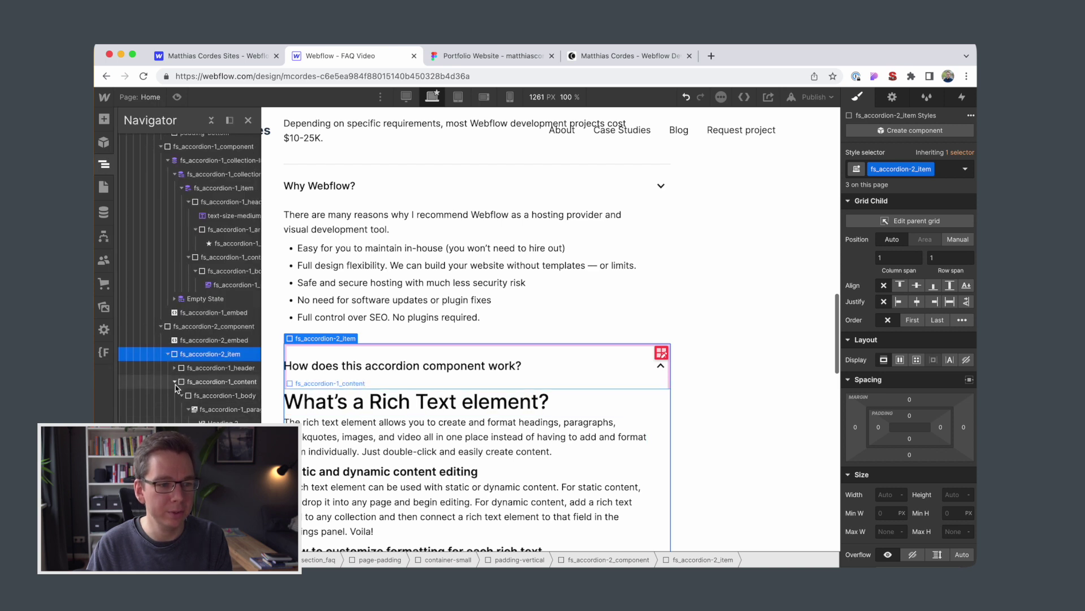
click(176, 386)
click(188, 339)
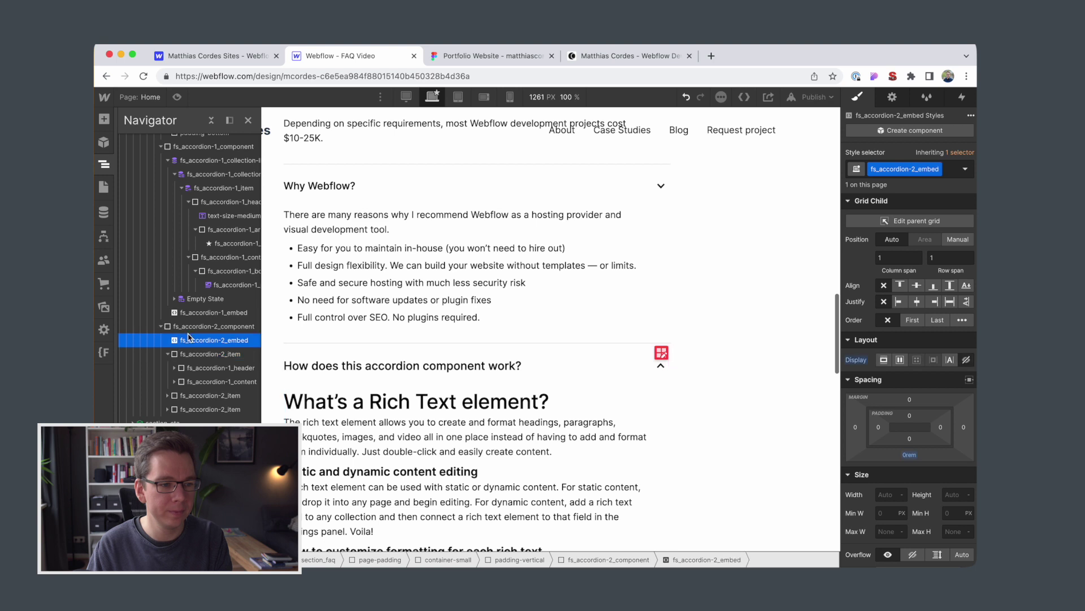
click(214, 327)
key(super+e)
text(do)
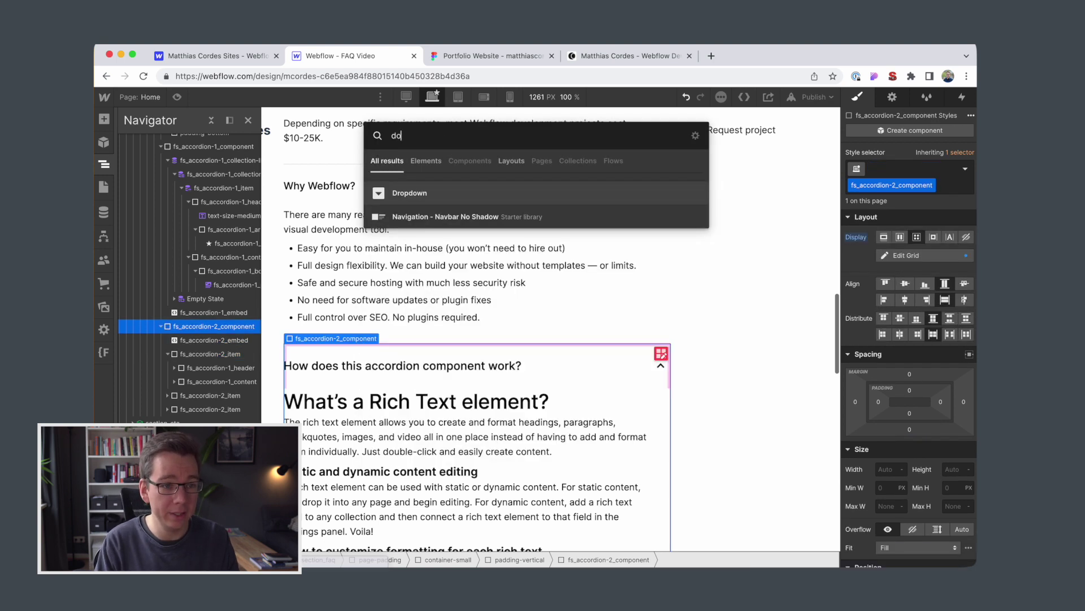
key(BackSpace)
key(BackSpace)
text(col)
key(Return)
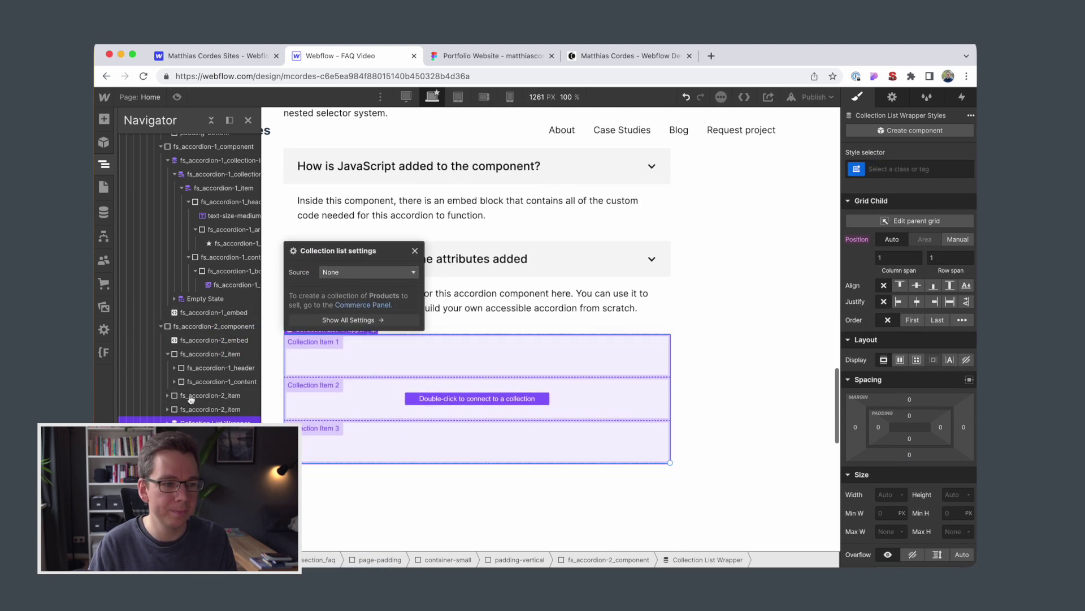
Step: Move the Collection List Wrapper above the accordion items and give it the fs_accordion-1_collection-list-wrapper class
drag(192, 393, 187, 353)
key(super+Return)
text(fs_accordion-1_collection-list-wrapper)
key(Return)
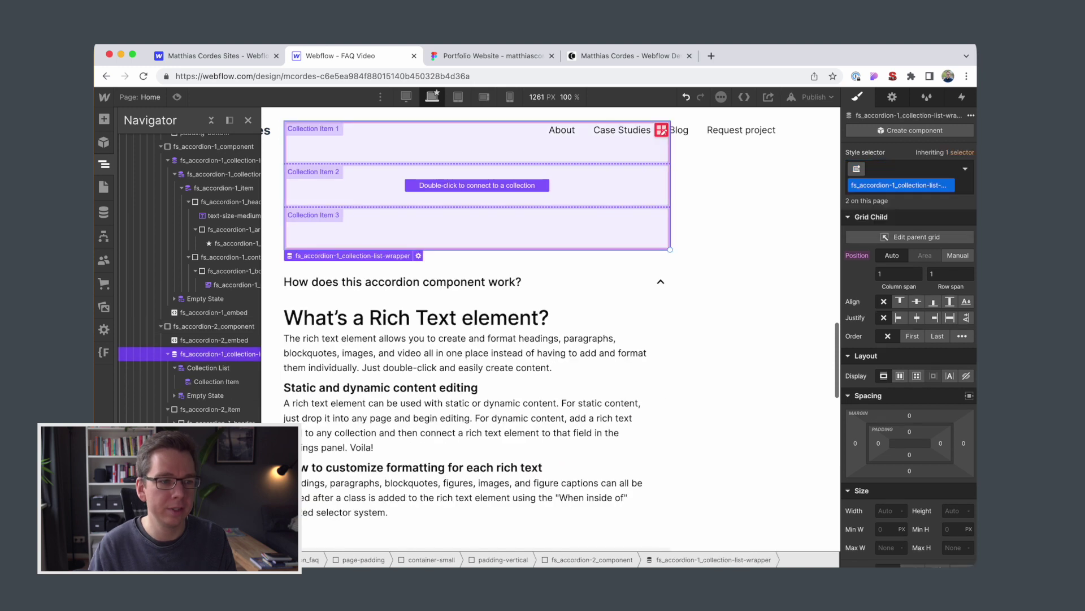
Step: Copy the fs_accordion-1_collection-list class from the existing list onto the new Collection List
click(202, 172)
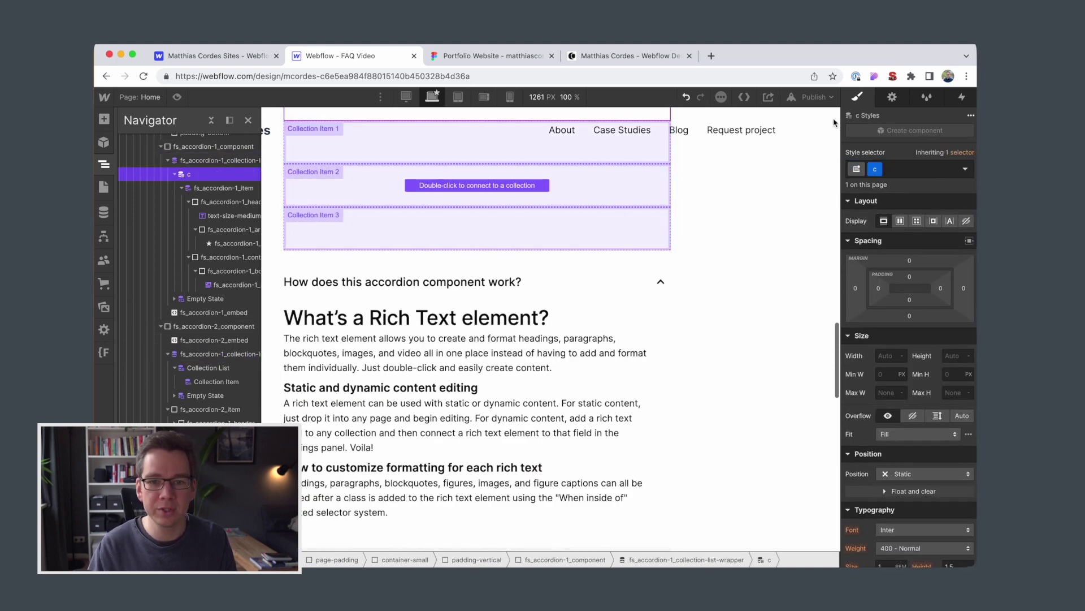
click(686, 96)
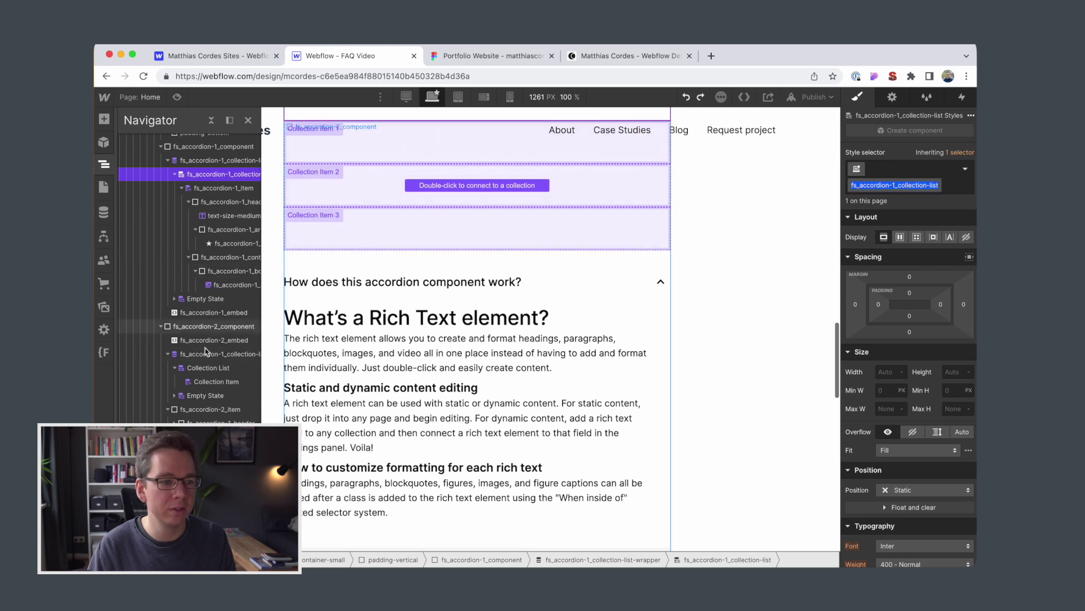
click(207, 368)
click(909, 173)
text(fs_accordion-1_collection-list)
key(Return)
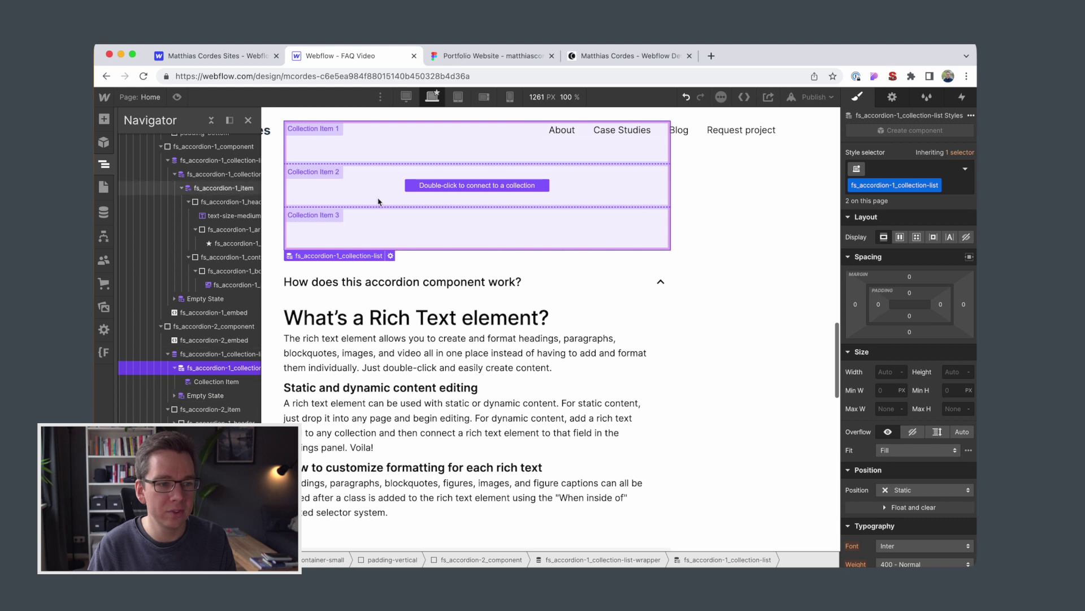
Step: Apply the existing fs_accordion-1_item class to the new Collection Item
click(223, 188)
click(217, 382)
click(888, 172)
text(fs_accordion-1_item)
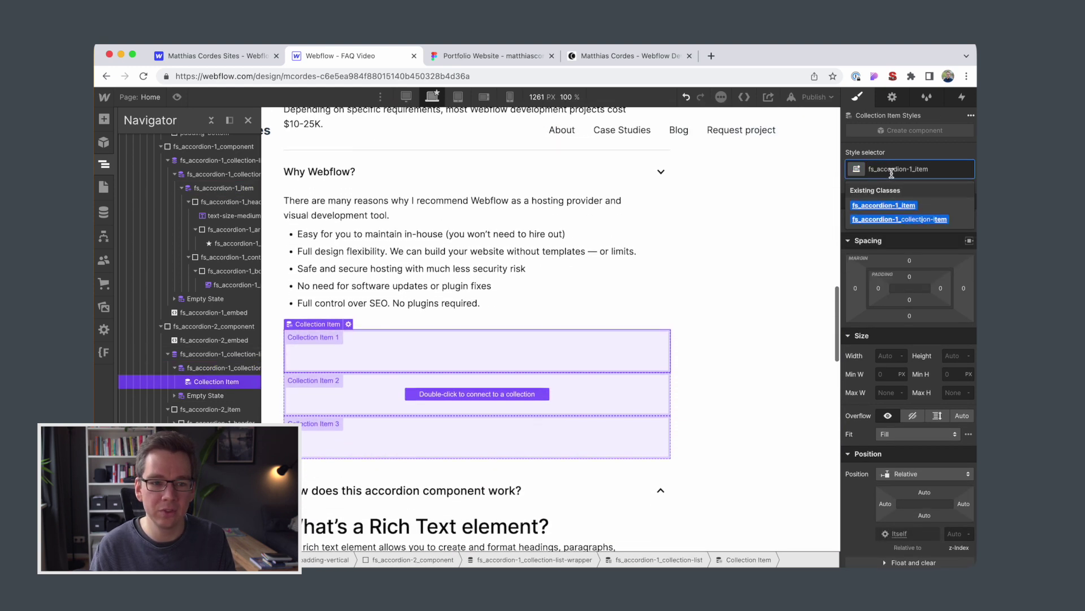
key(Return)
scroll(337, 327, down, 1)
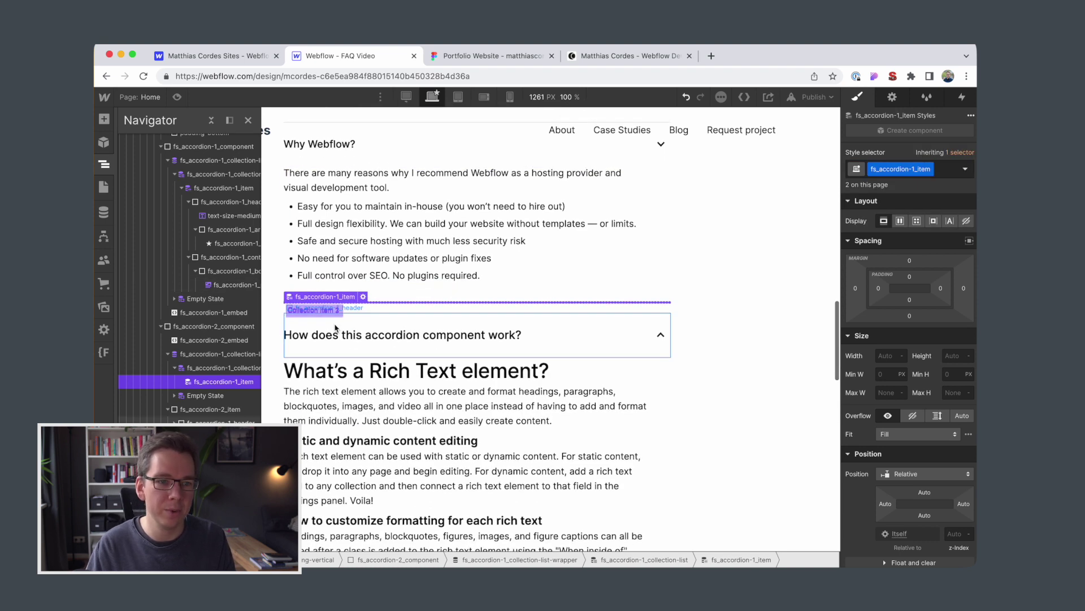
click(486, 55)
click(758, 247)
click(339, 55)
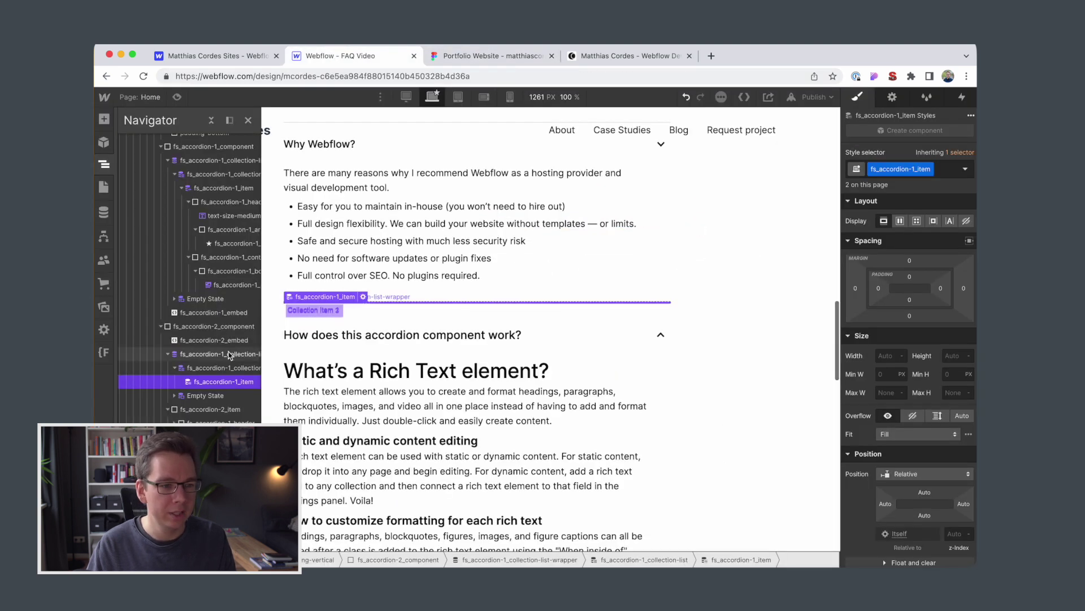
Step: Set the source of the new Collection List in fs_accordion-2_component to the FAQs collection
click(220, 422)
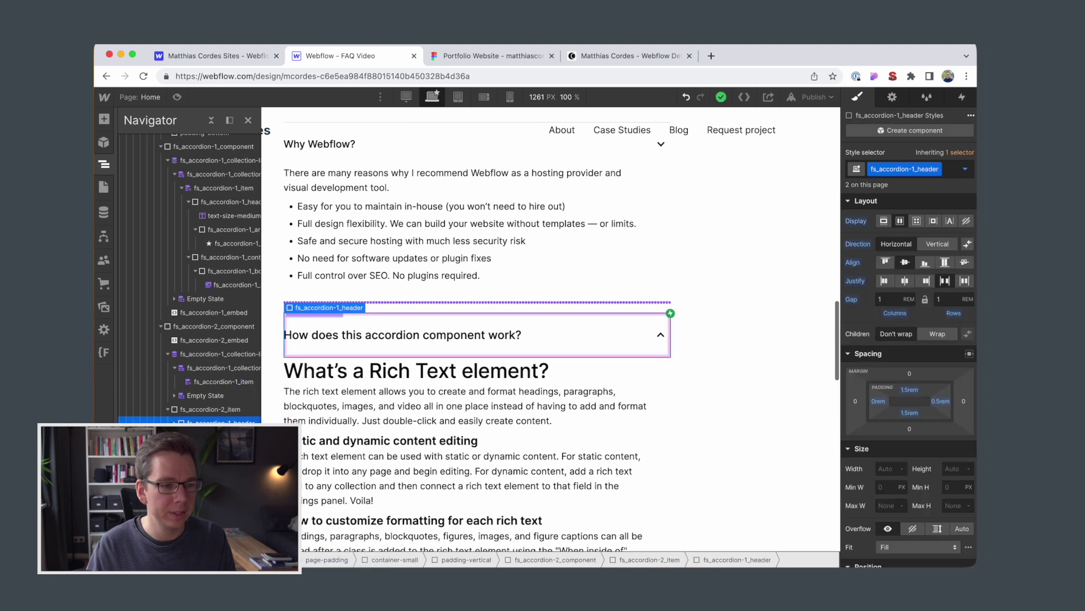
click(223, 383)
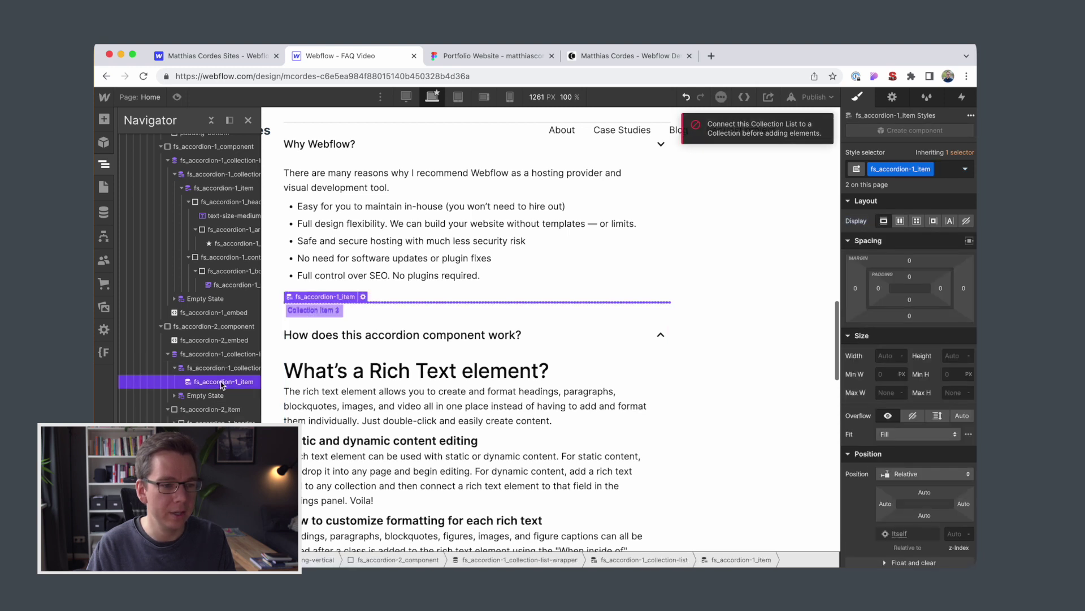
click(892, 97)
click(911, 300)
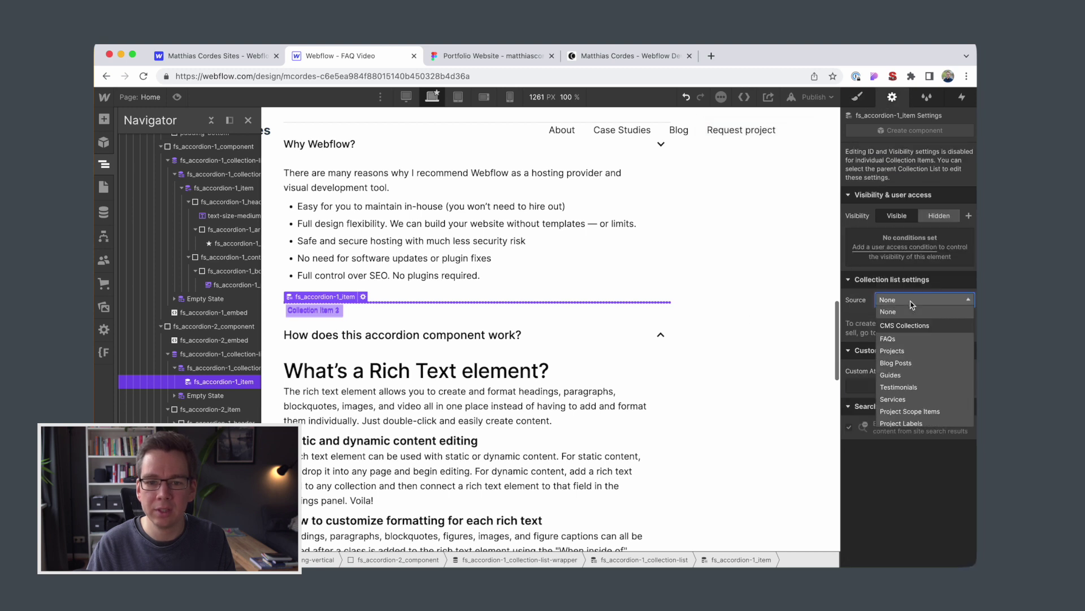
click(903, 341)
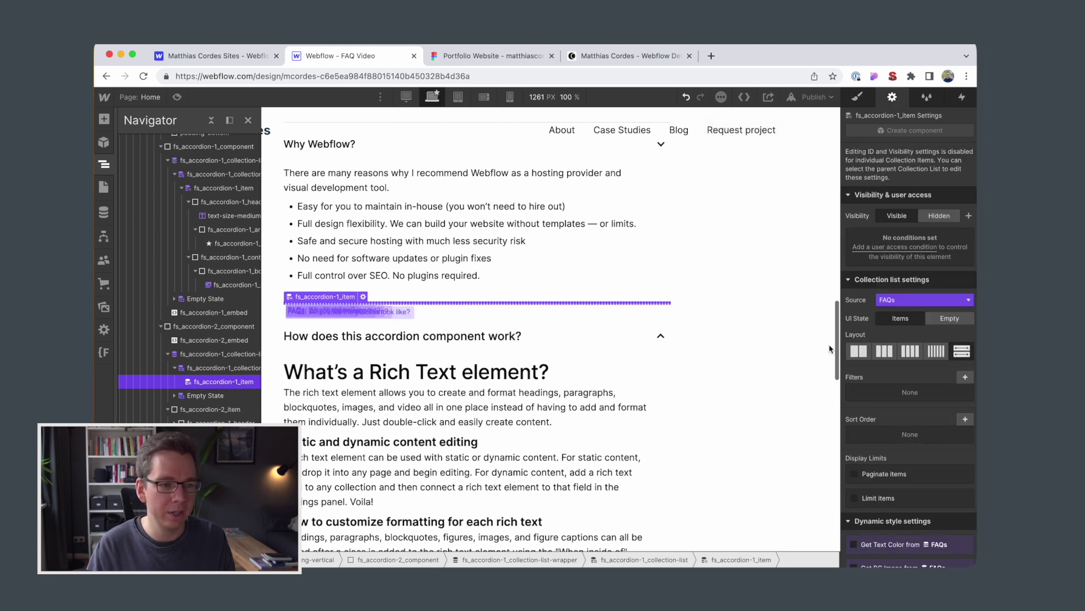
Step: Copy the fs_accordion-1_header block from the static accordion item into the new Collection Item
click(229, 421)
click(227, 382)
key(super+v)
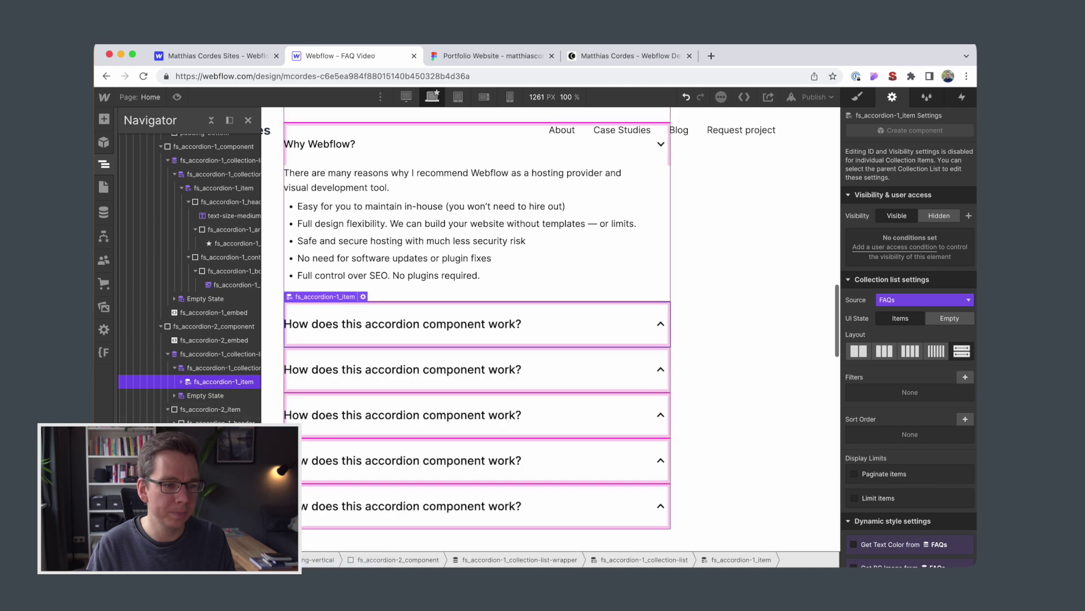
Step: Copy the static item's fs_accordion-1_content block into the Collection Item and delete the static fs_accordion-2_item blocks
click(226, 436)
click(203, 369)
key(super+v)
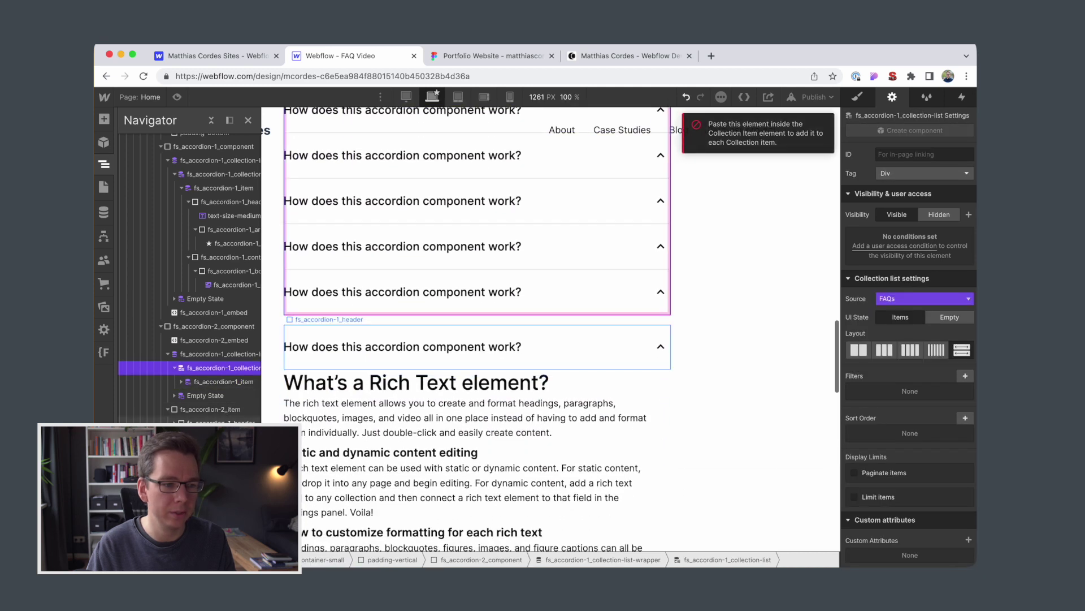
click(221, 436)
click(223, 381)
key(super+v)
click(210, 436)
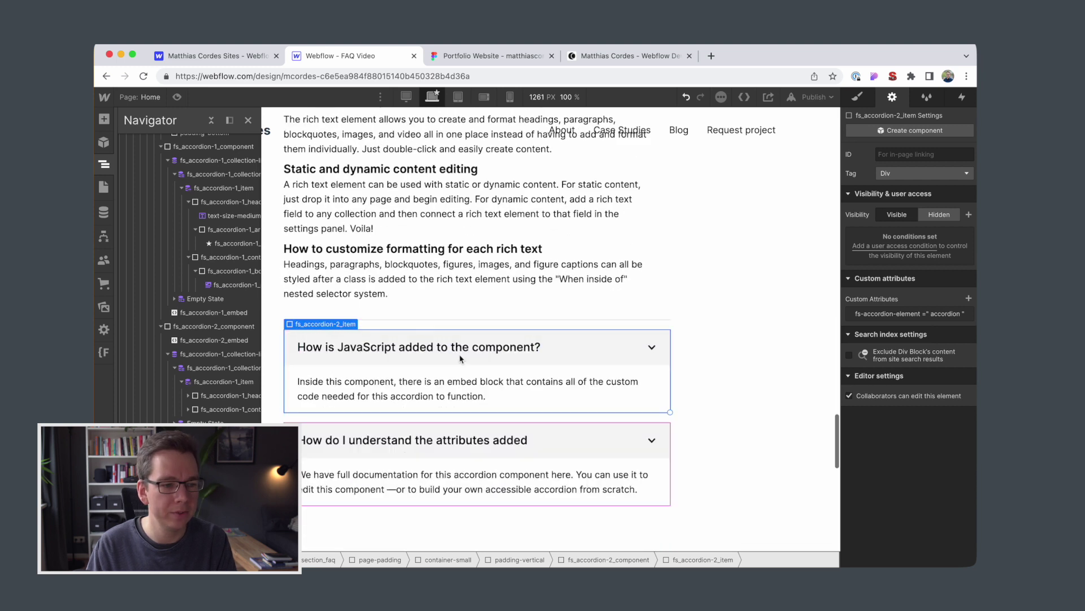
key(BackSpace)
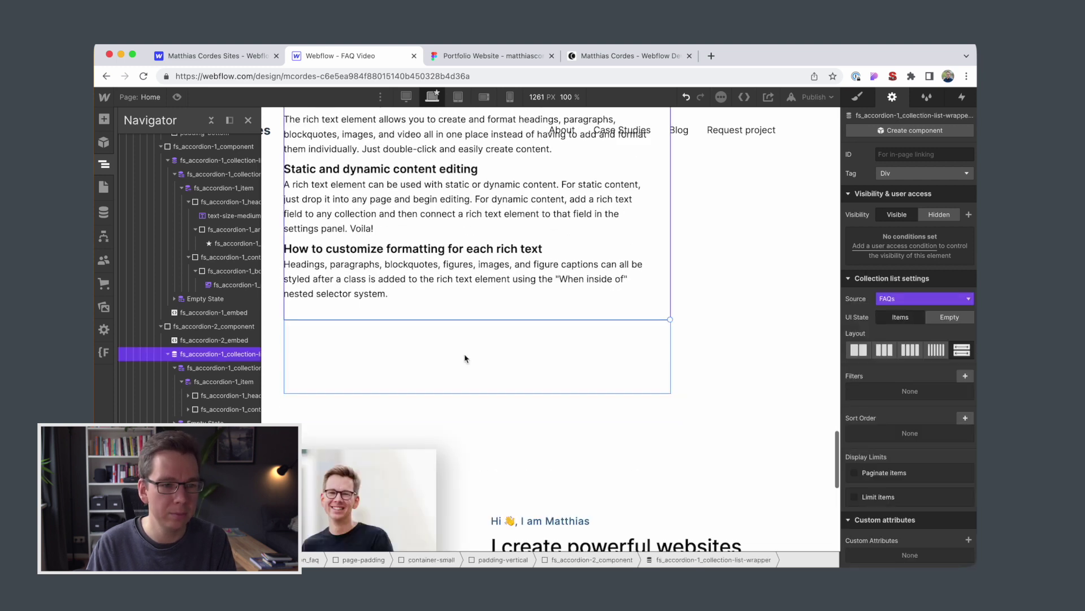
Step: Bind the fs_accordion-1_paragraph rich text in the new list to the Answer field of the FAQs collection
scroll(465, 359, up, 5)
click(466, 294)
key(Up)
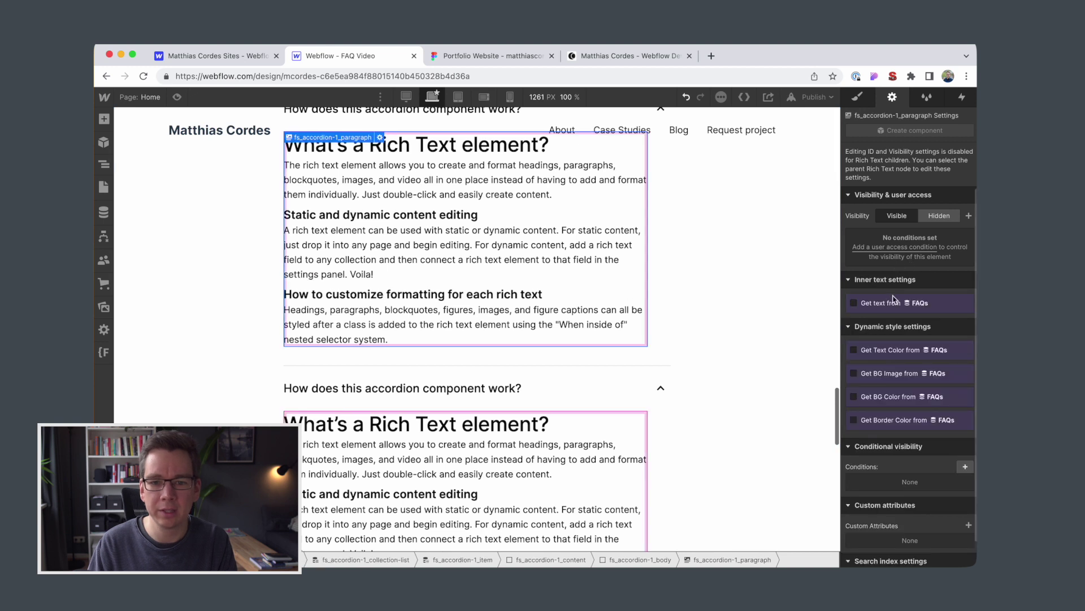
click(855, 302)
click(907, 317)
click(871, 342)
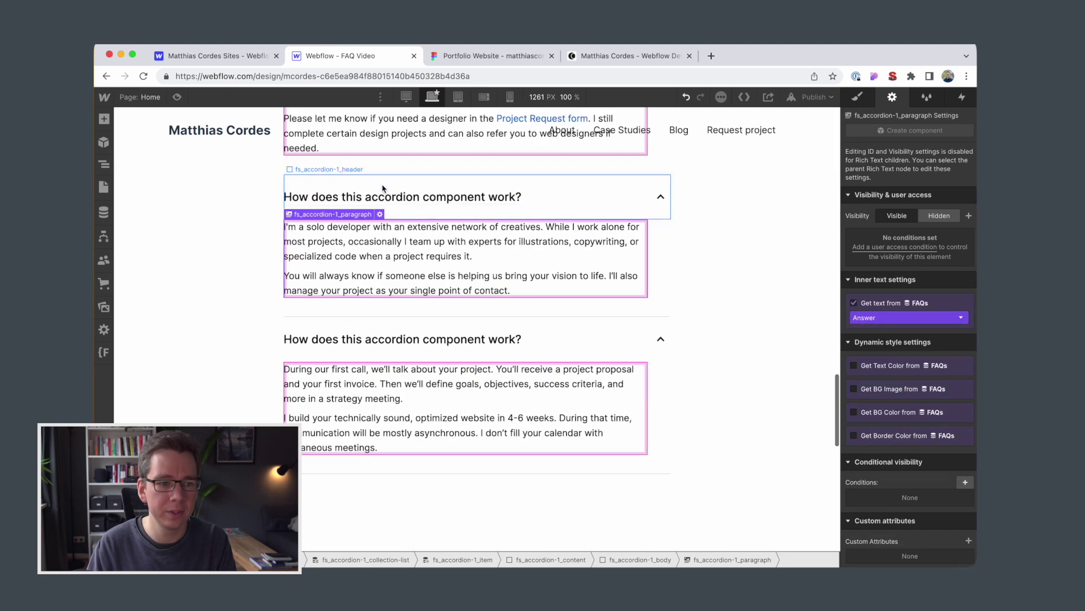
Step: Bind the fs_accordion-2_label text in the accordion header to the Question field of the FAQs collection
click(382, 194)
click(894, 284)
click(904, 296)
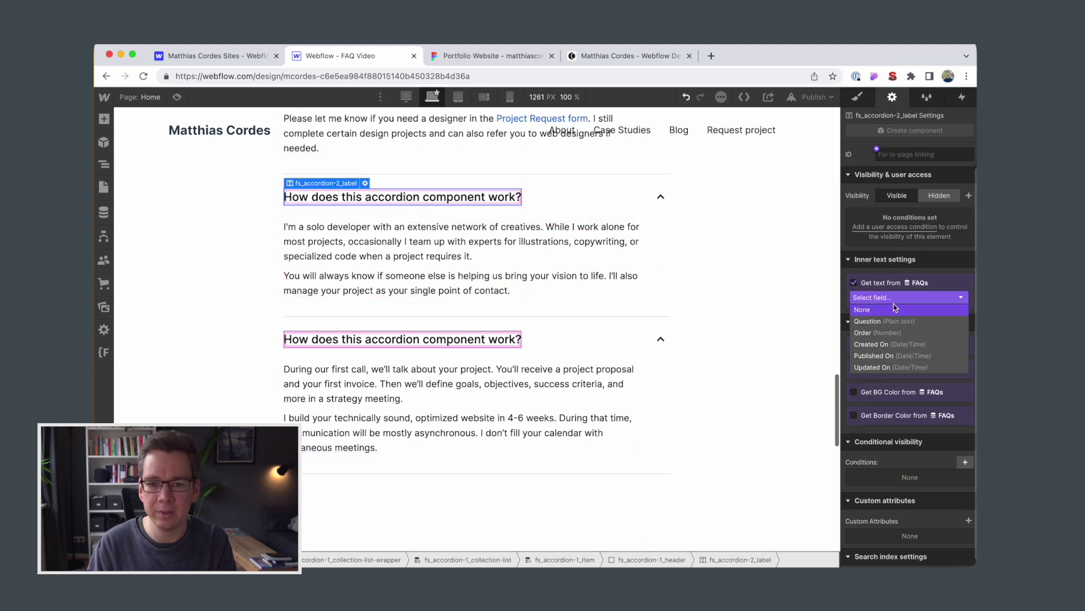
click(899, 320)
Step: Compare the new collection-driven FAQ list and its item settings with the original accordion above it
click(603, 274)
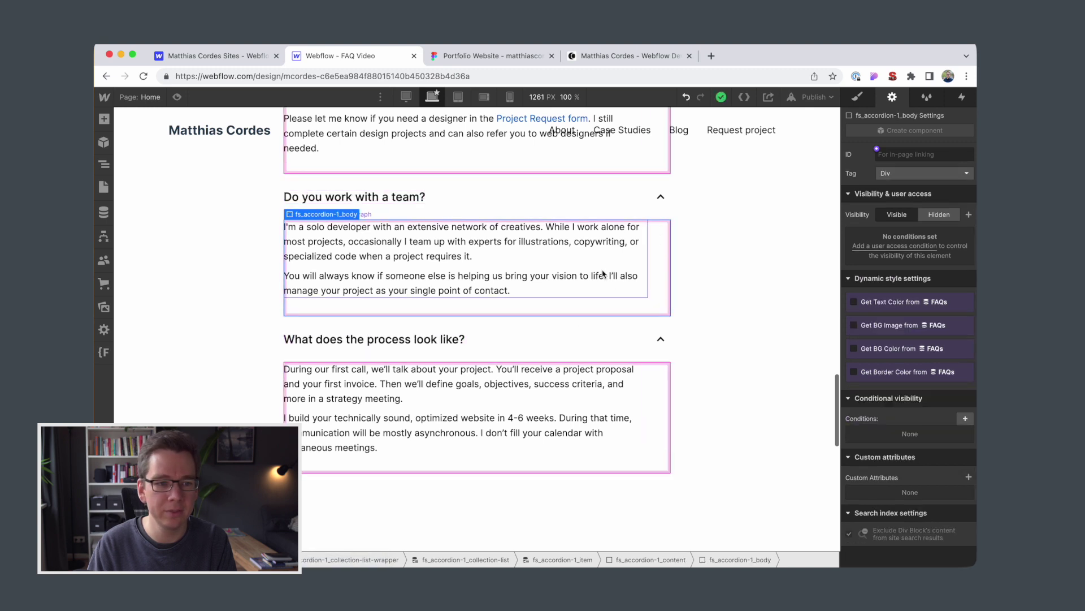
key(Up)
key(Up)
scroll(612, 312, up, 10)
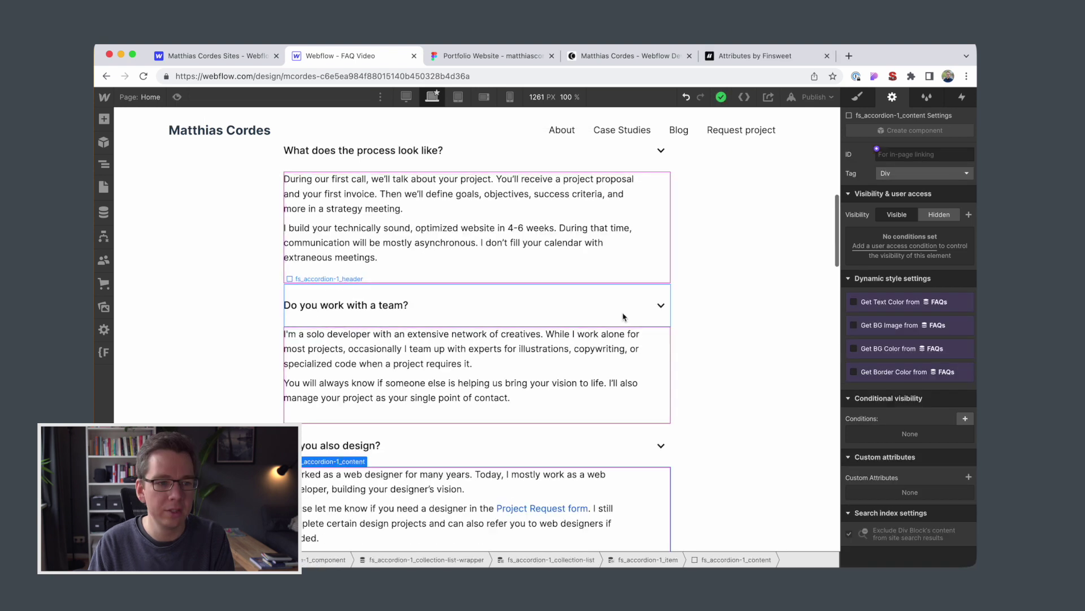
scroll(622, 311, up, 3)
scroll(622, 318, down, 3)
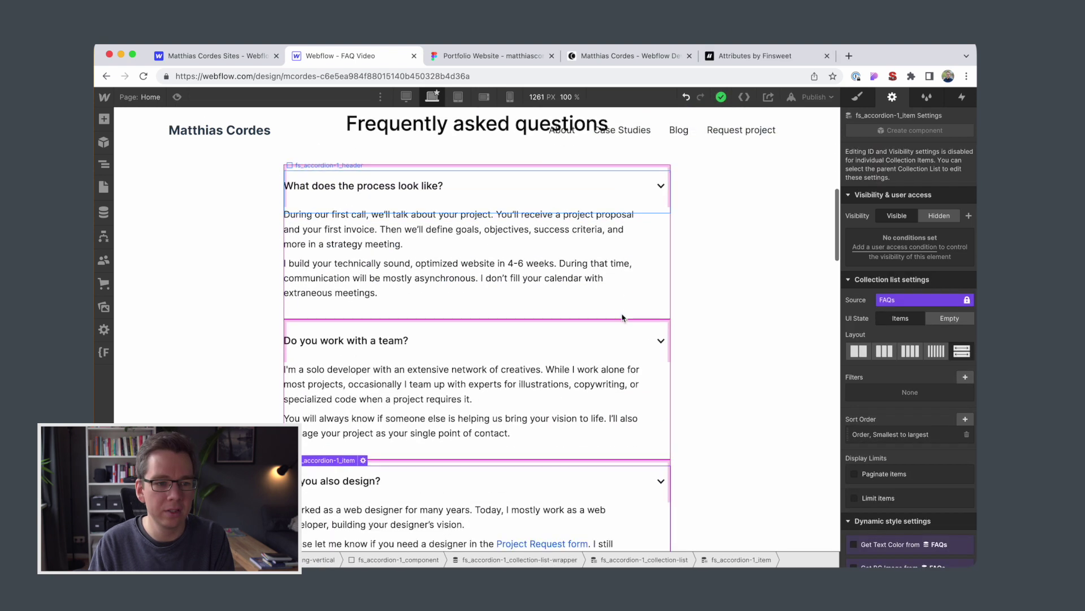
scroll(621, 317, down, 2)
scroll(622, 317, up, 4)
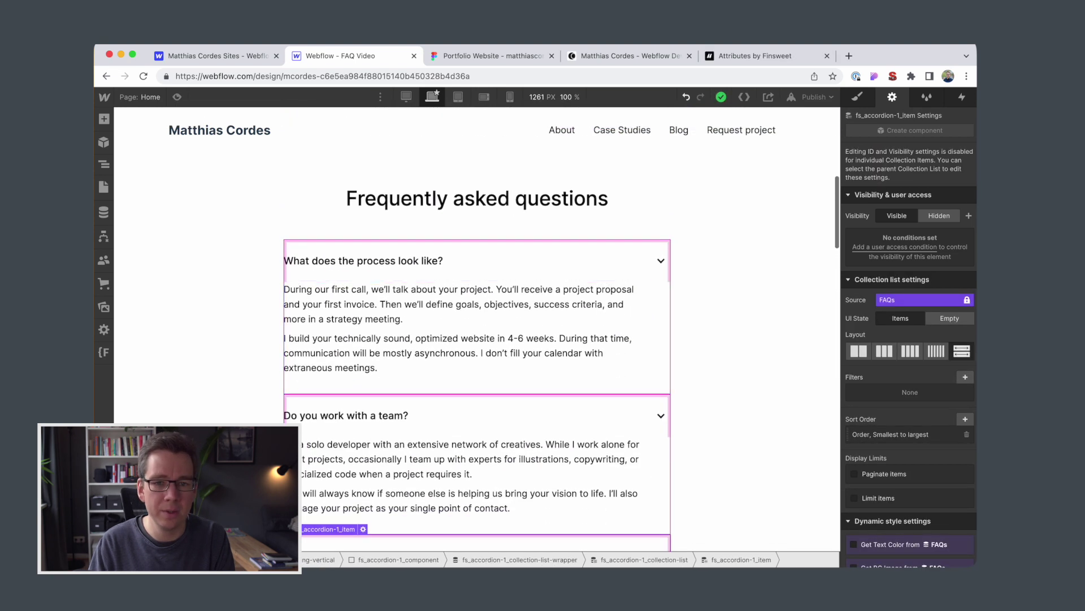
Step: Hide the original fs_accordion-1_component by setting its display to none, and publish the site
click(853, 98)
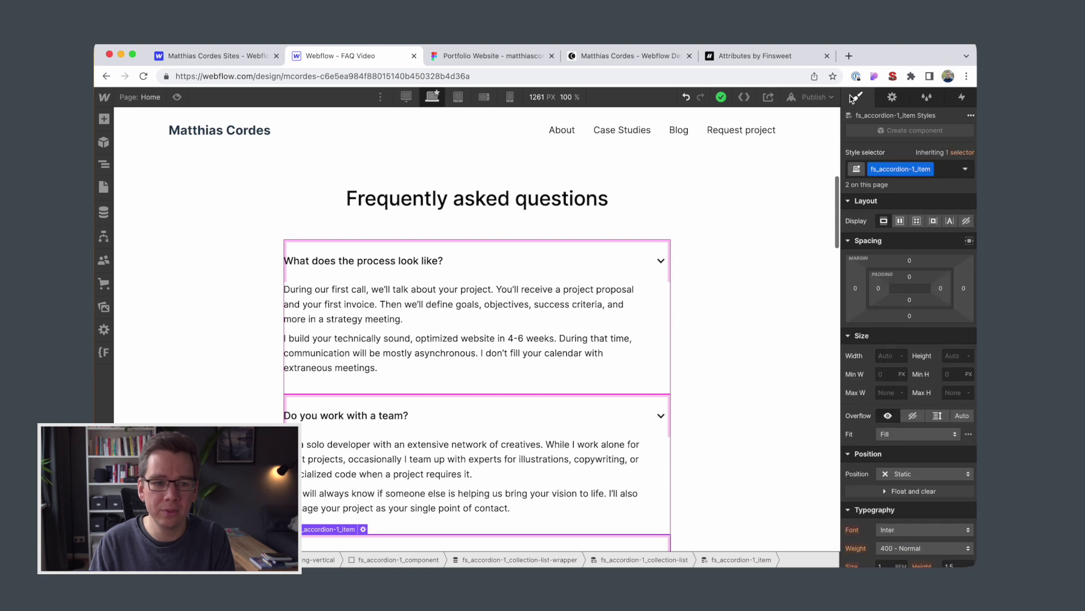
key(Up)
key(Left)
key(Left)
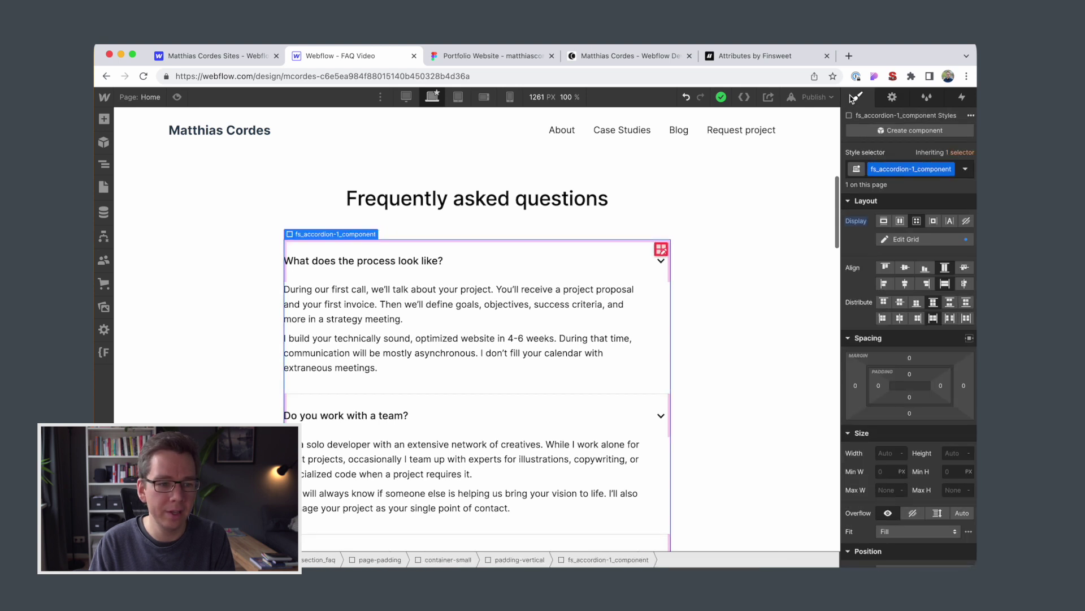
click(967, 222)
scroll(733, 289, down, 4)
click(811, 96)
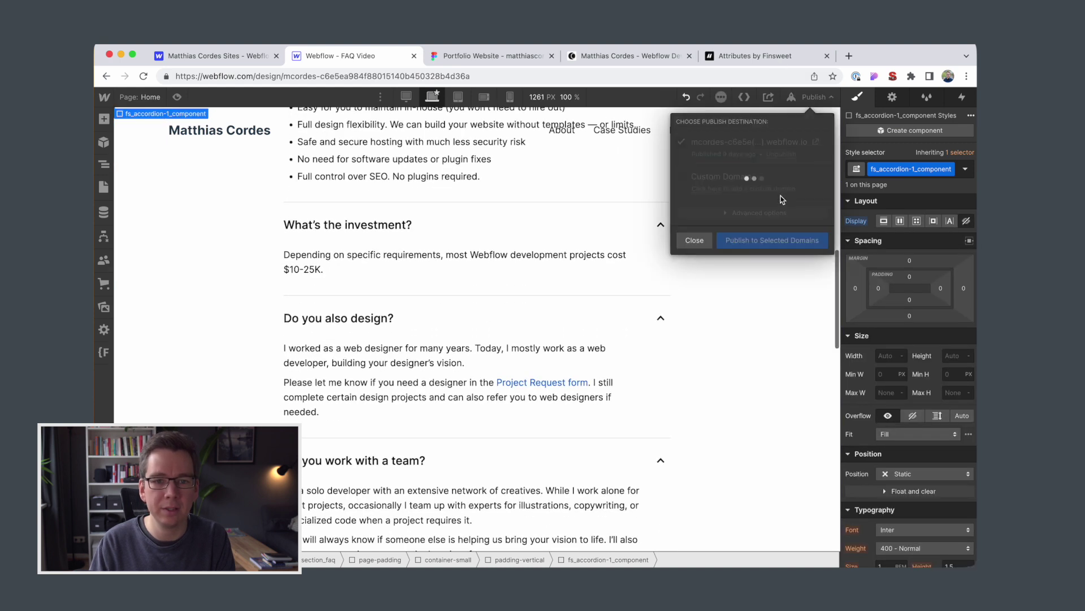
Step: Open the Accordion documentation from the Webflow Library page of Finsweet Attributes
click(552, 56)
click(552, 55)
click(487, 58)
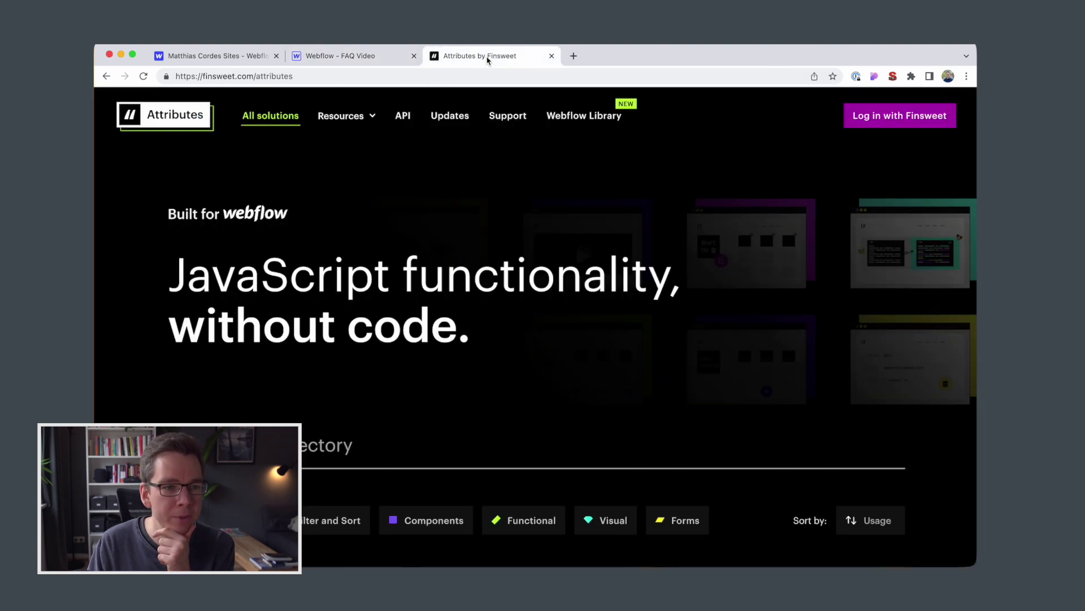
click(583, 115)
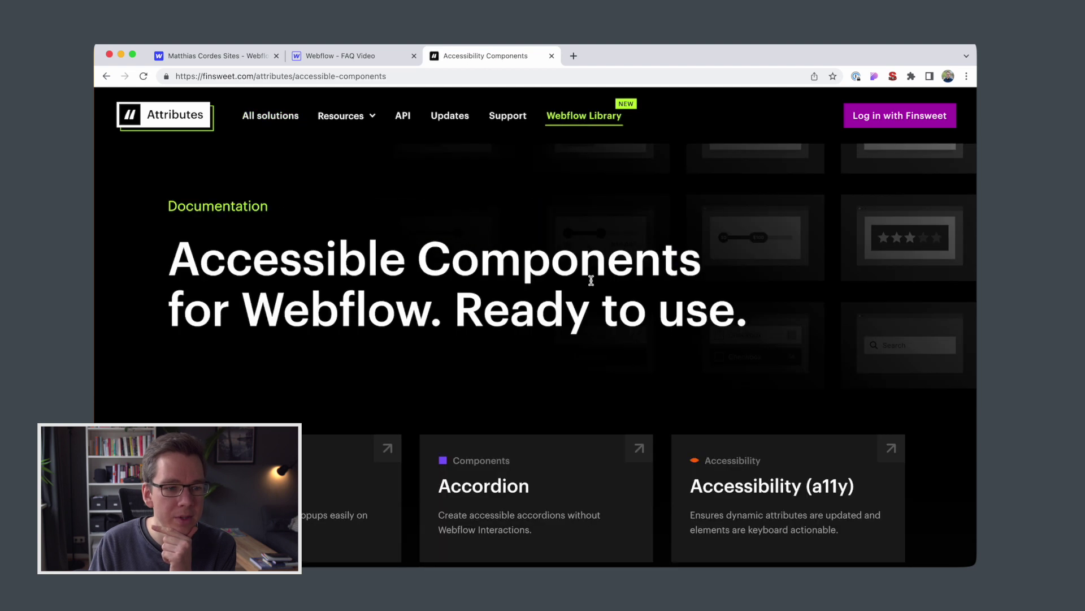
scroll(591, 276, down, 5)
click(575, 337)
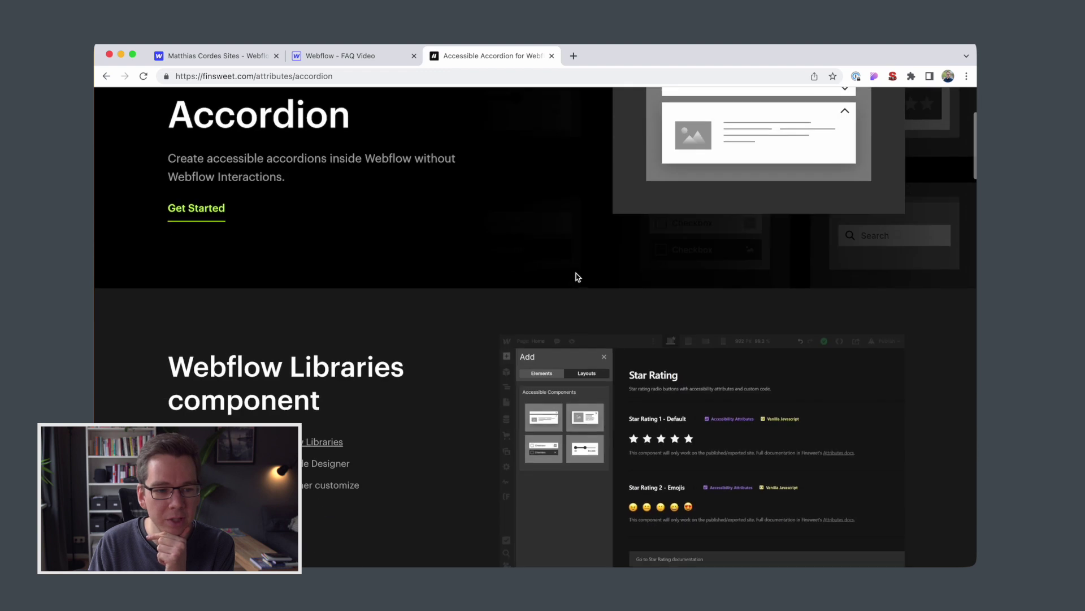
Step: Read the accordion's script instructions, element attributes and group options in the Finsweet documentation
scroll(577, 276, down, 15)
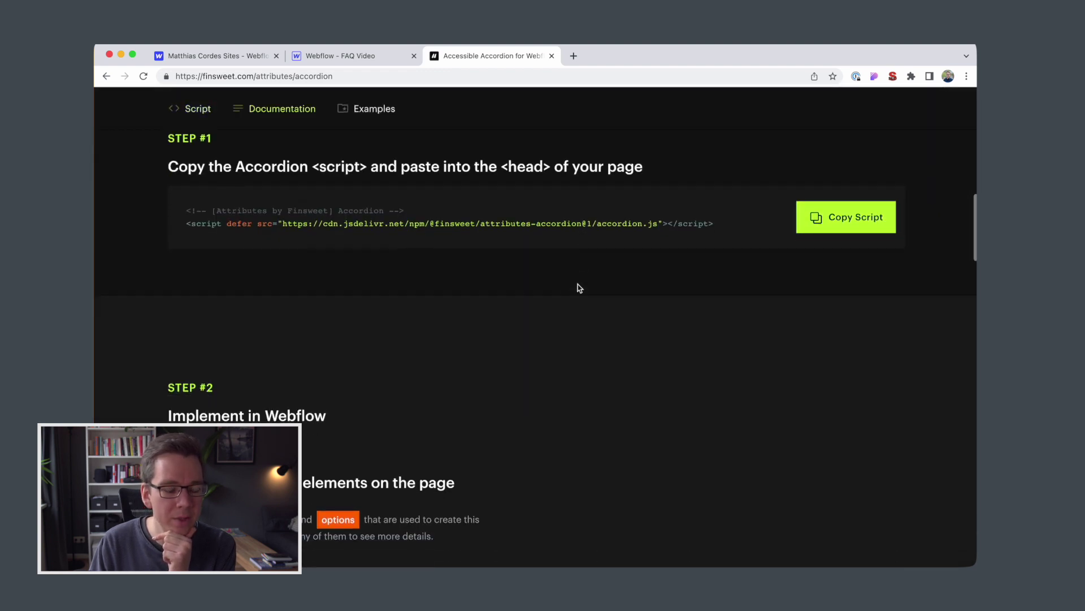
scroll(576, 295, down, 7)
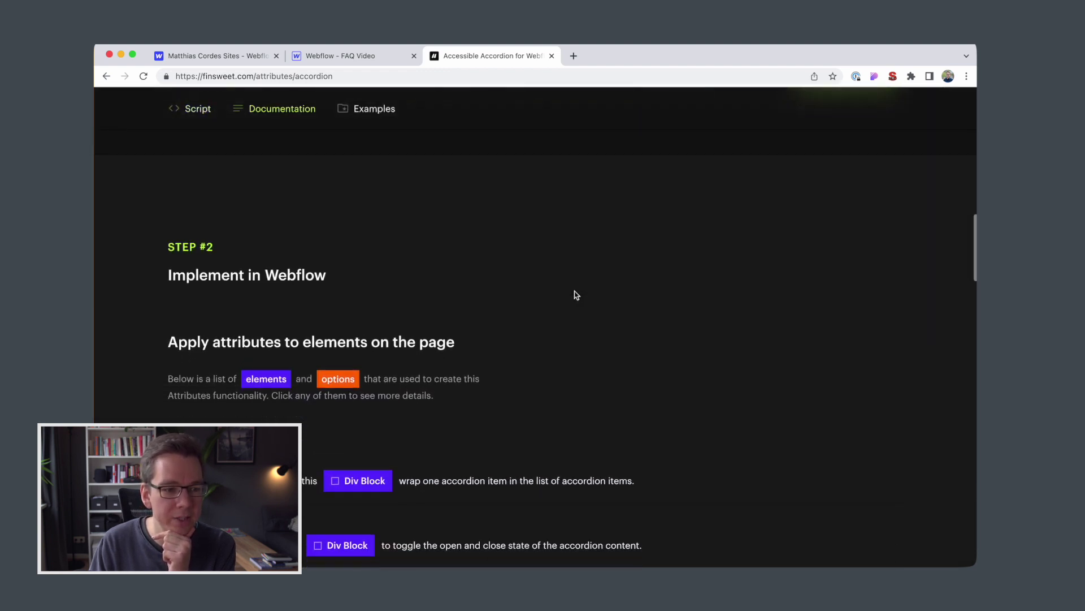
scroll(576, 295, down, 4)
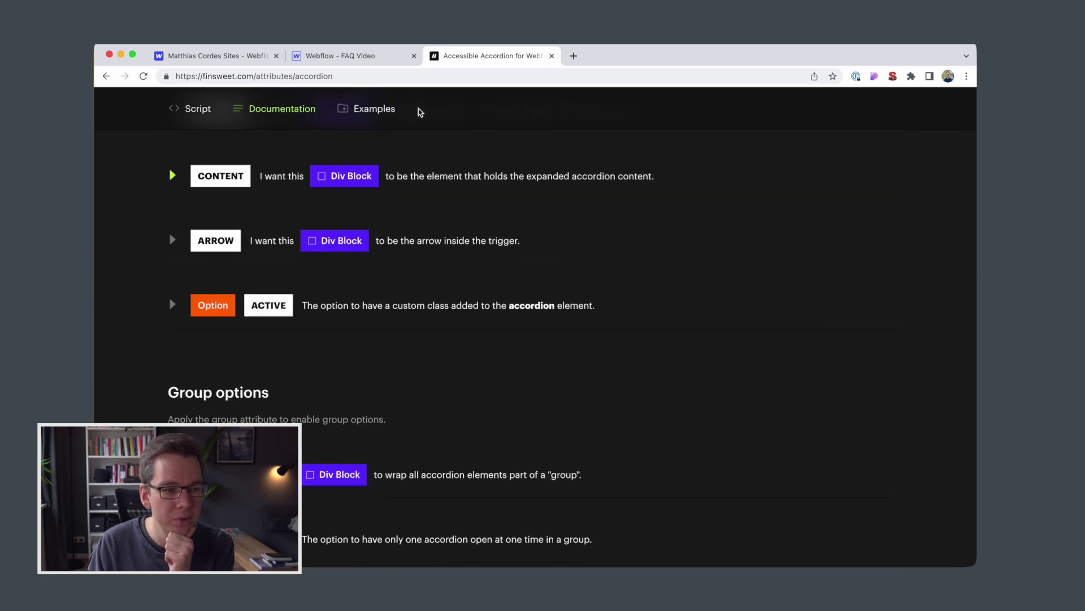
scroll(453, 198, down, 2)
scroll(452, 198, down, 1)
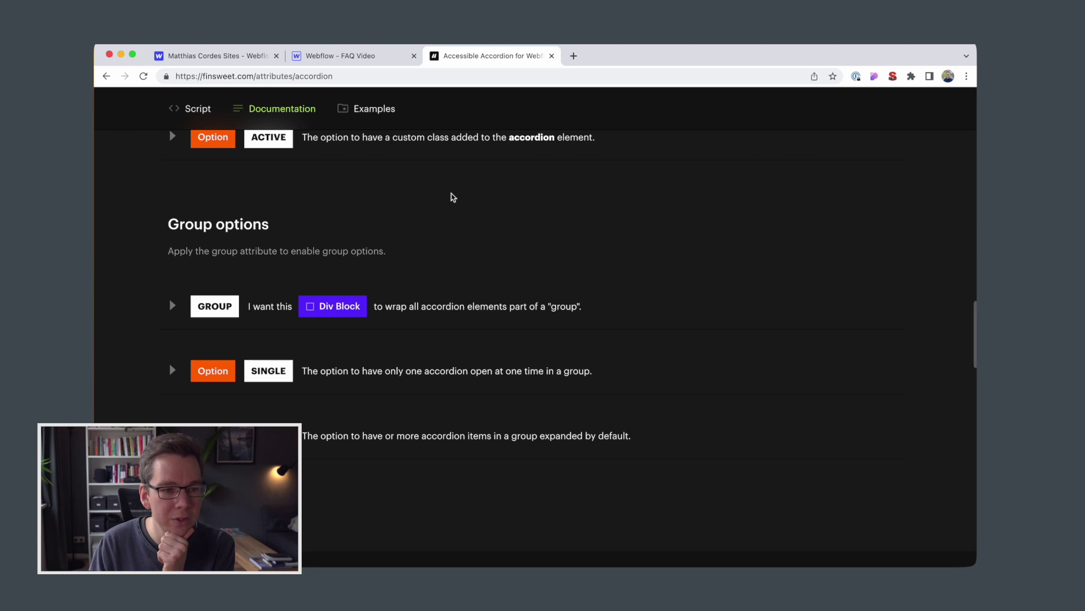
scroll(452, 197, up, 4)
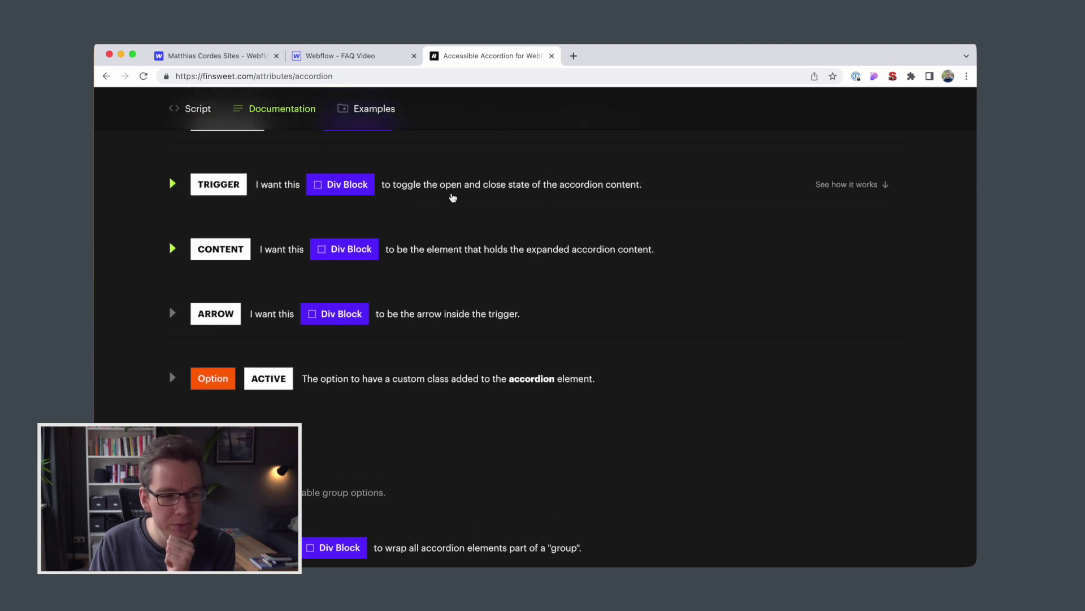
scroll(453, 198, down, 3)
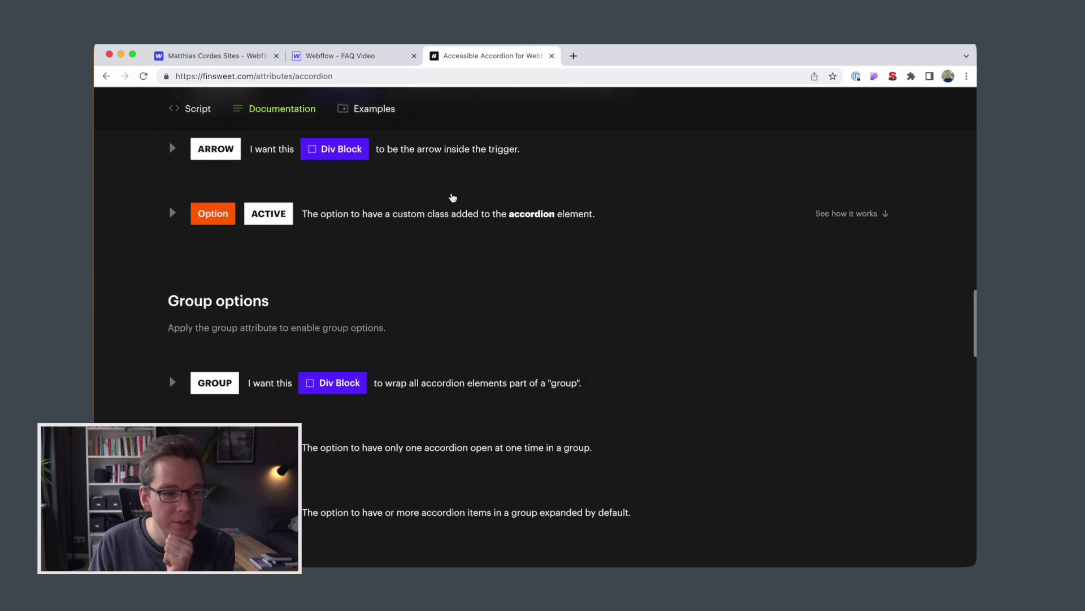
scroll(451, 199, down, 2)
mouse_move(341, 373)
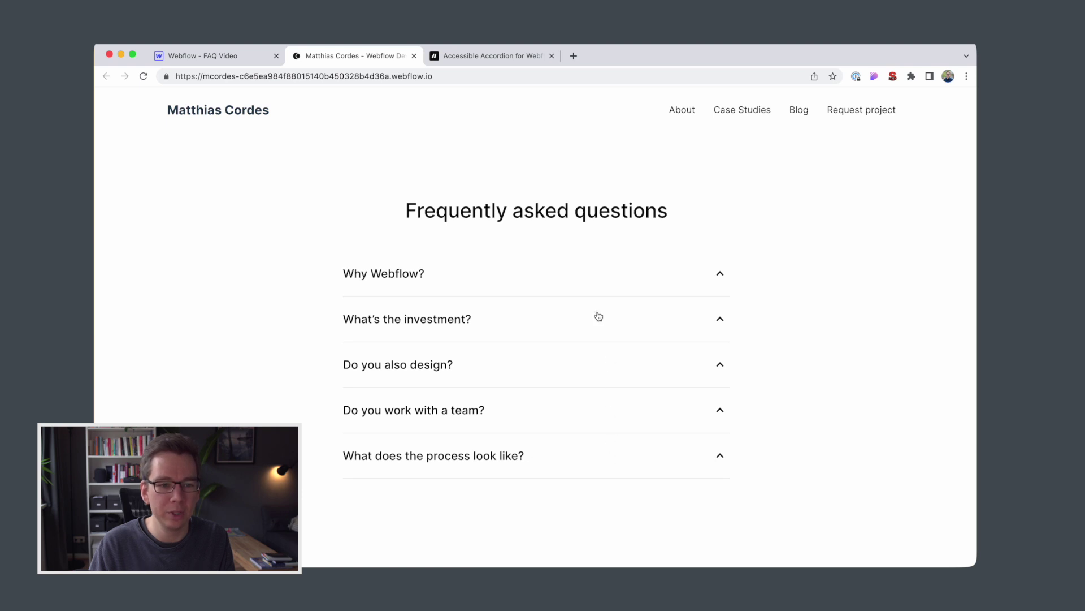
Step: Copy the Accordion script from step 1 of the Finsweet documentation
click(509, 55)
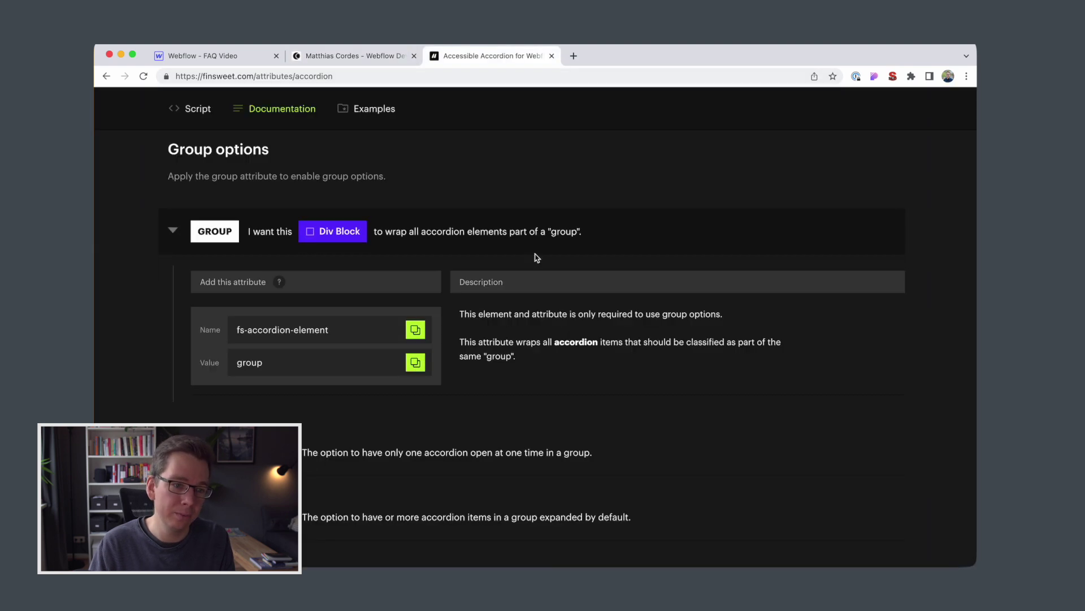
scroll(535, 253, up, 10)
click(848, 403)
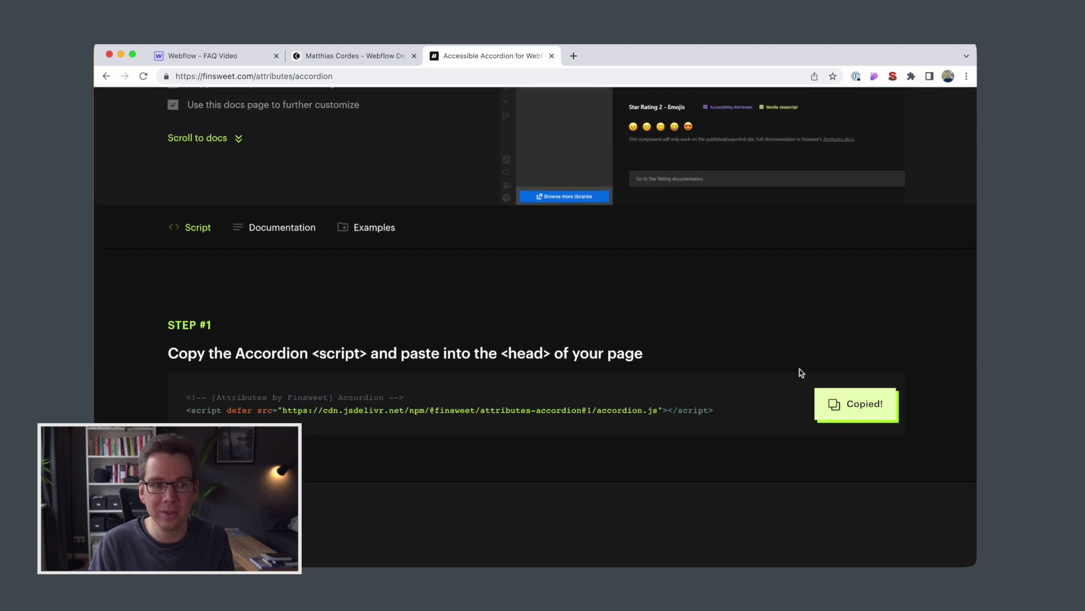
Step: Return to the Webflow project and paste the Accordion script into the Home page's custom code
click(204, 55)
click(104, 187)
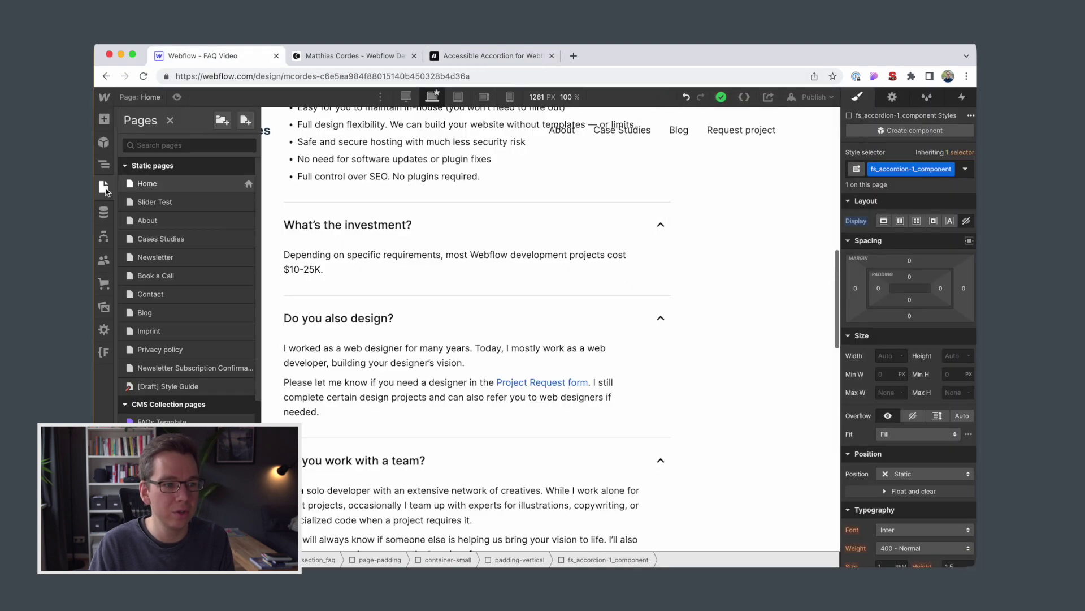
click(246, 184)
scroll(432, 287, down, 10)
key(ctrl+v)
click(595, 118)
Step: Publish the site to the selected domains and check the FAQ section on the live page
click(814, 97)
click(798, 241)
key(ctrl+Tab)
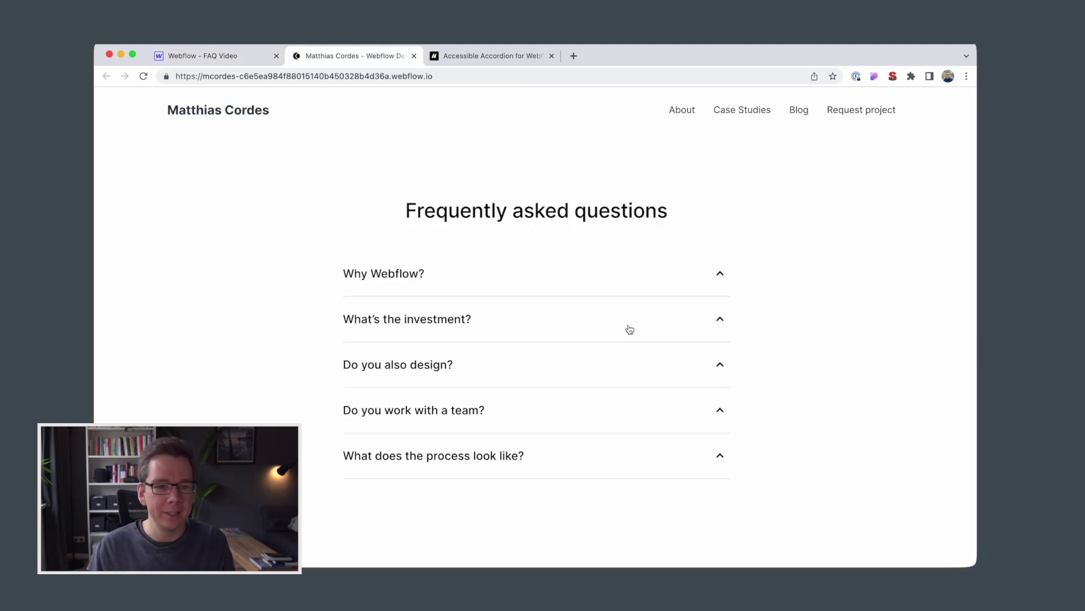
click(215, 63)
click(791, 243)
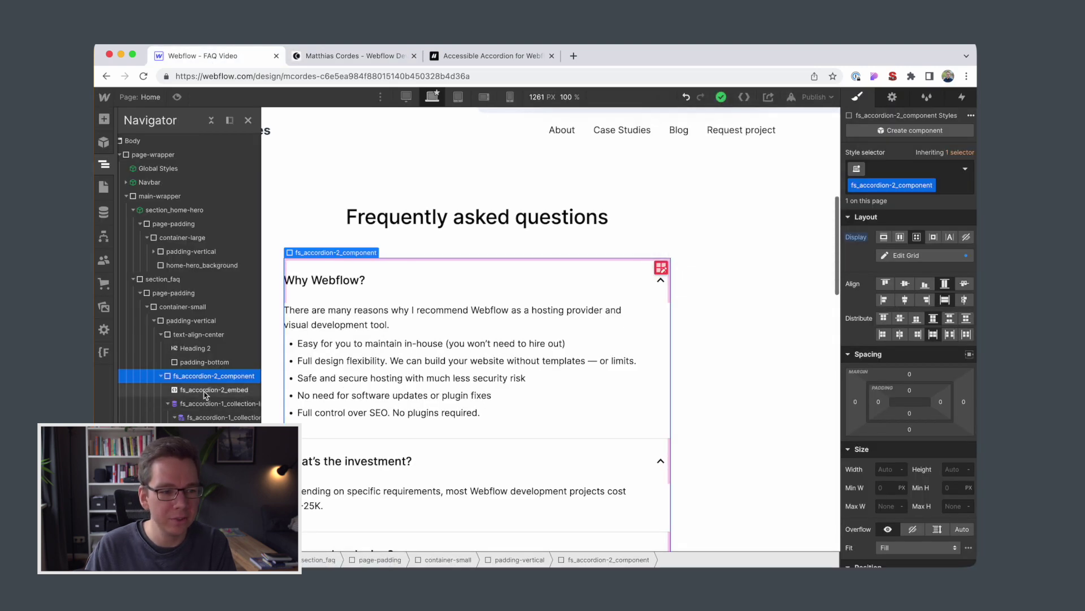
Step: Examine the custom code inside the fs_accordion-2_embed element
click(910, 279)
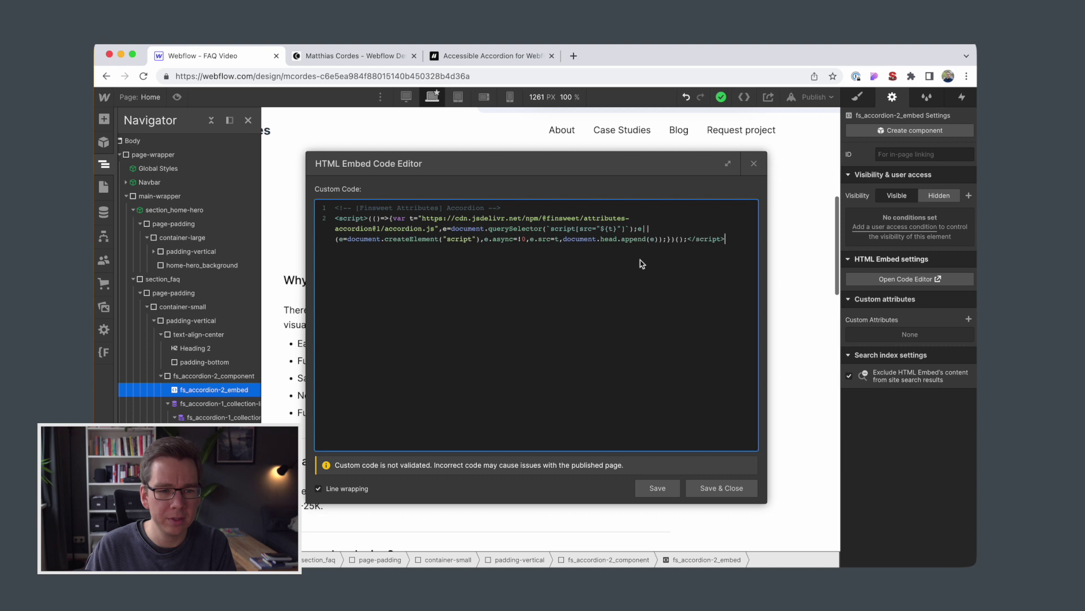
click(754, 163)
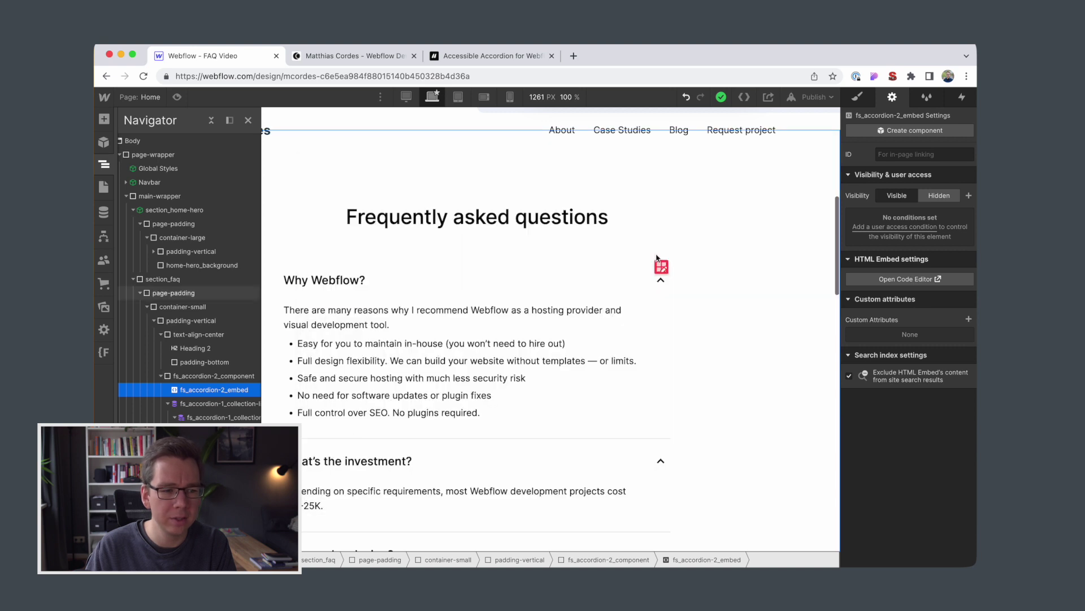
Step: Delete the mouse click interaction trigger from the fs_accordion-1_header element
click(234, 418)
click(234, 431)
click(234, 445)
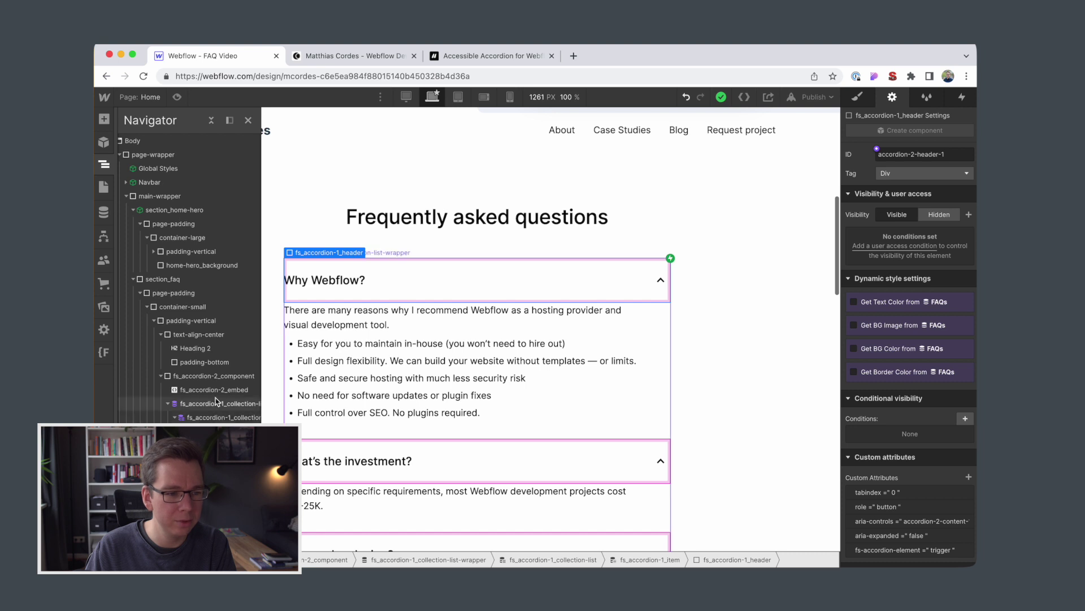
click(961, 96)
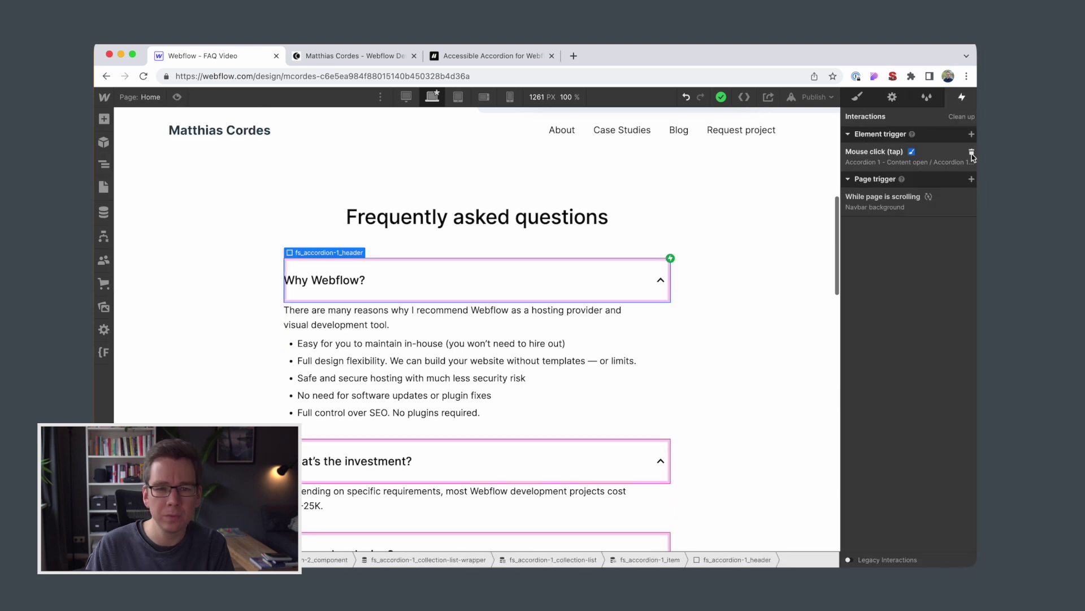
click(972, 154)
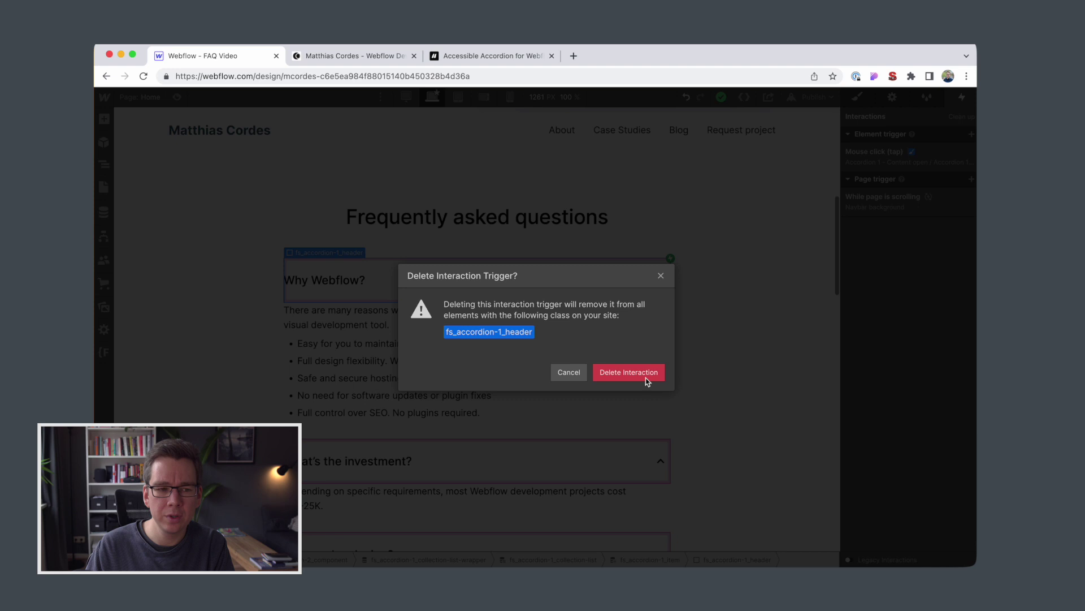
click(629, 372)
Step: Publish the site to the selected domains and check the FAQ section on the live page
click(103, 165)
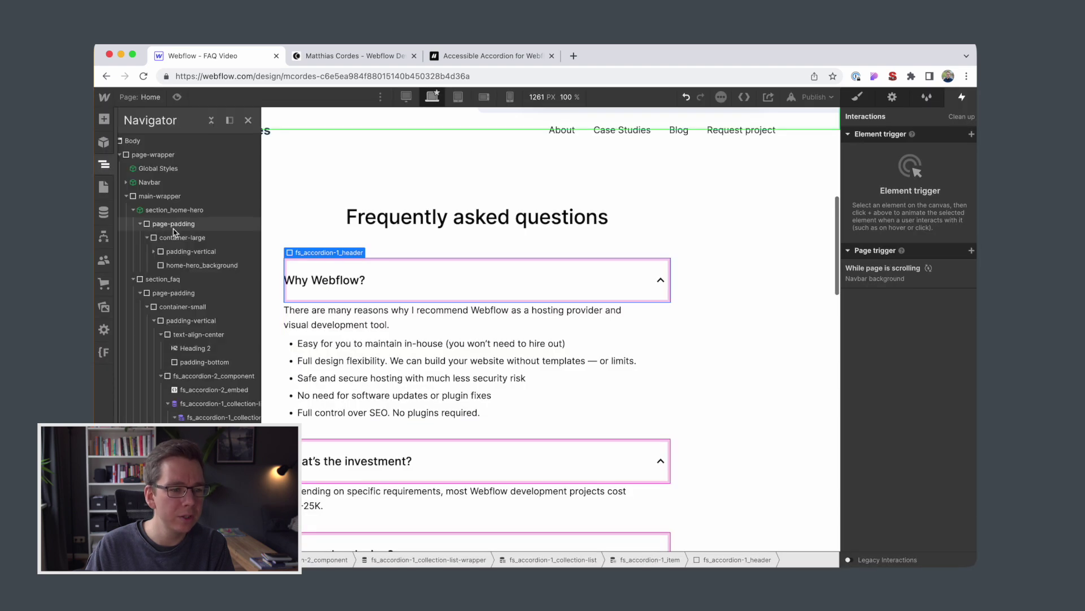
click(812, 97)
click(805, 240)
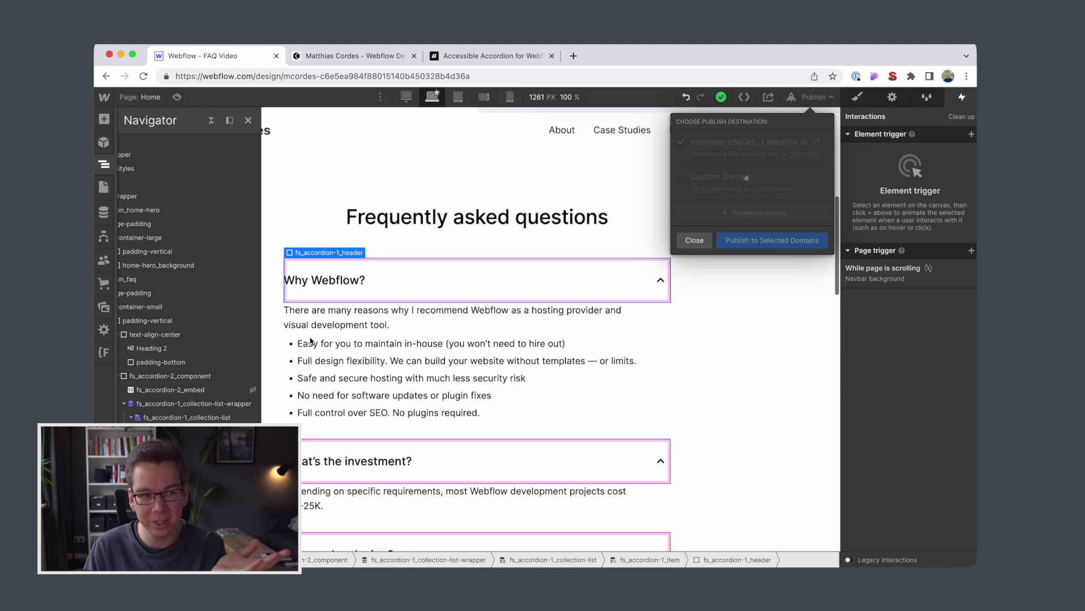
click(815, 142)
scroll(617, 284, down, 4)
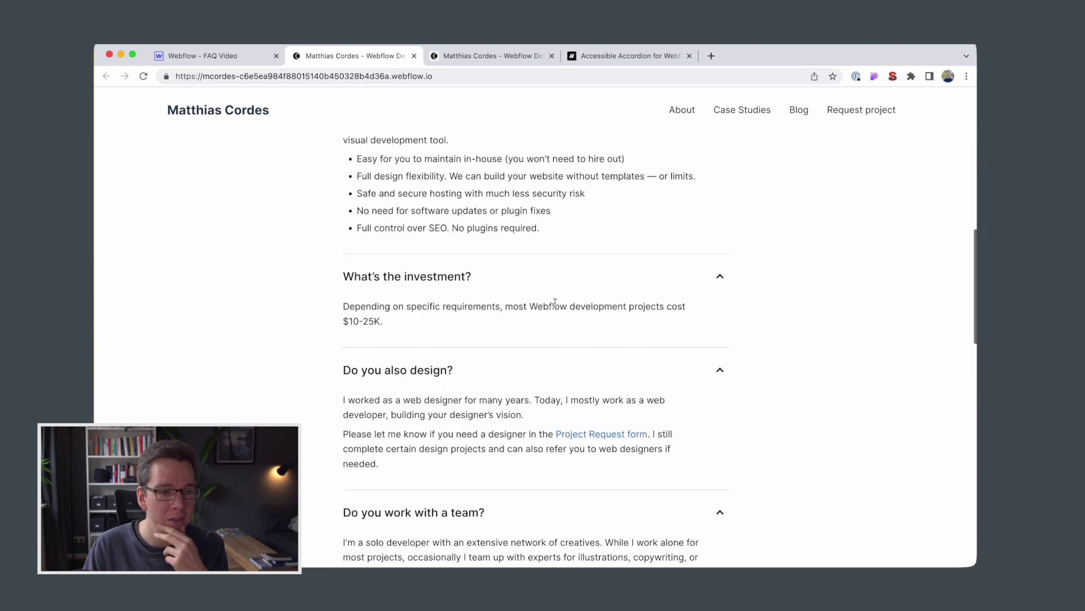
scroll(571, 320, down, 8)
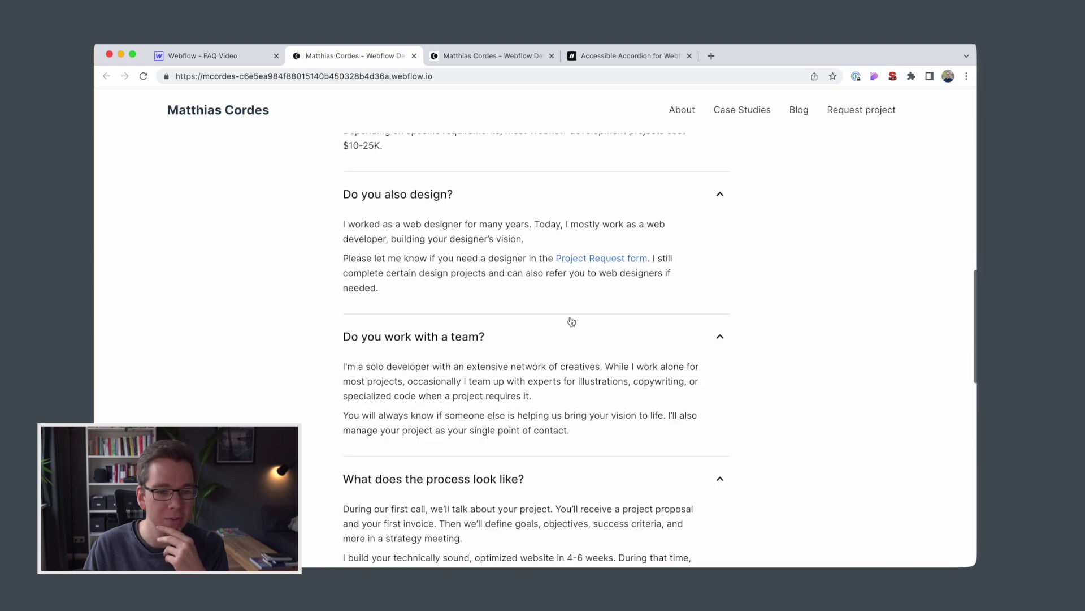
Step: Return to the Webflow project and examine the fs_accordion-2_embed code and the Home page's custom code
click(212, 60)
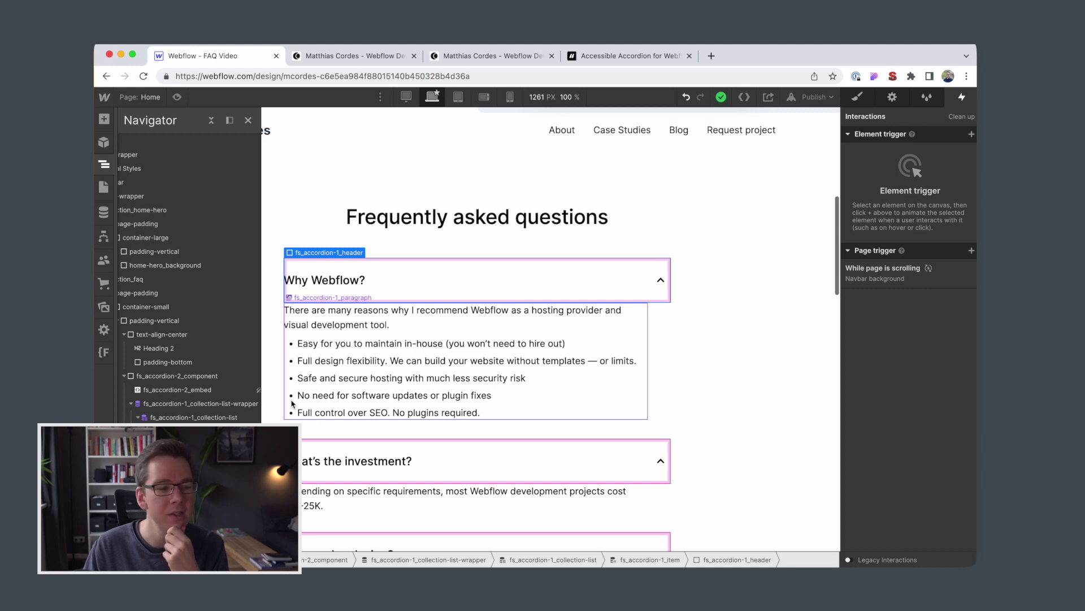
click(177, 389)
click(892, 97)
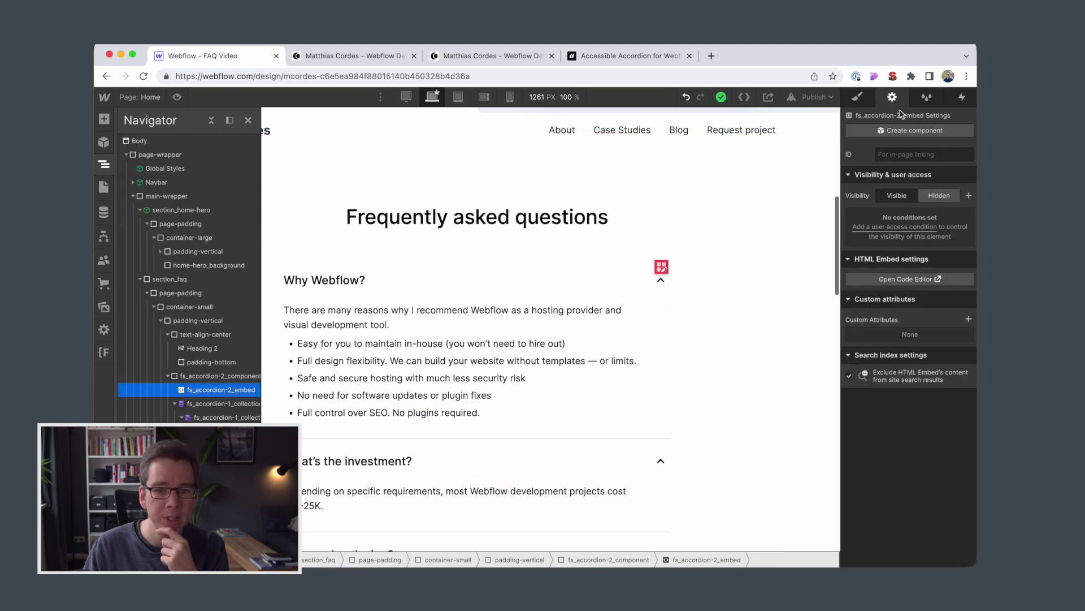
click(920, 280)
click(753, 164)
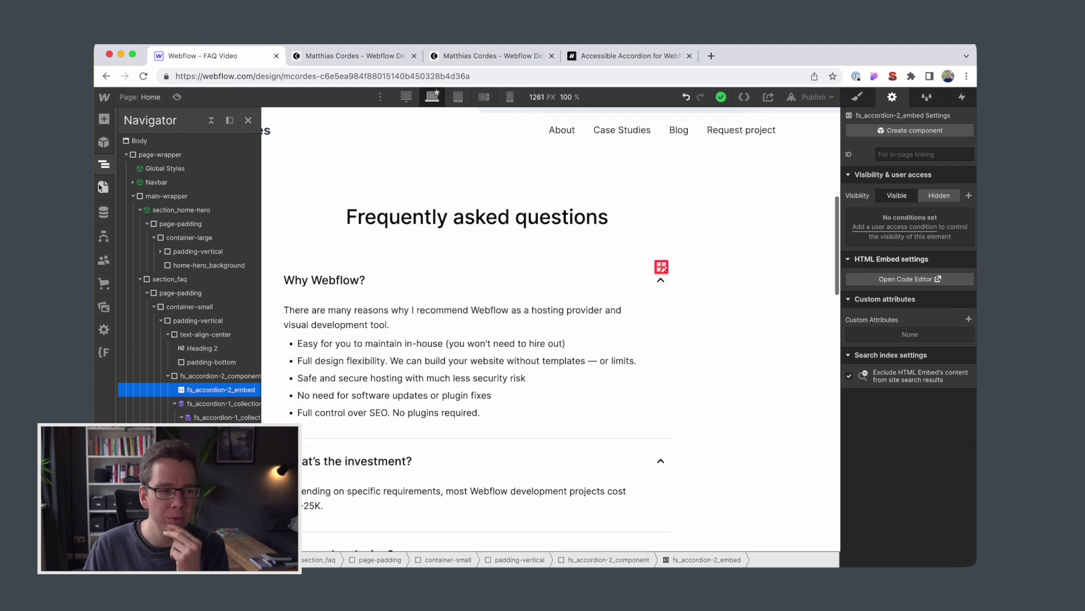
click(104, 186)
click(247, 184)
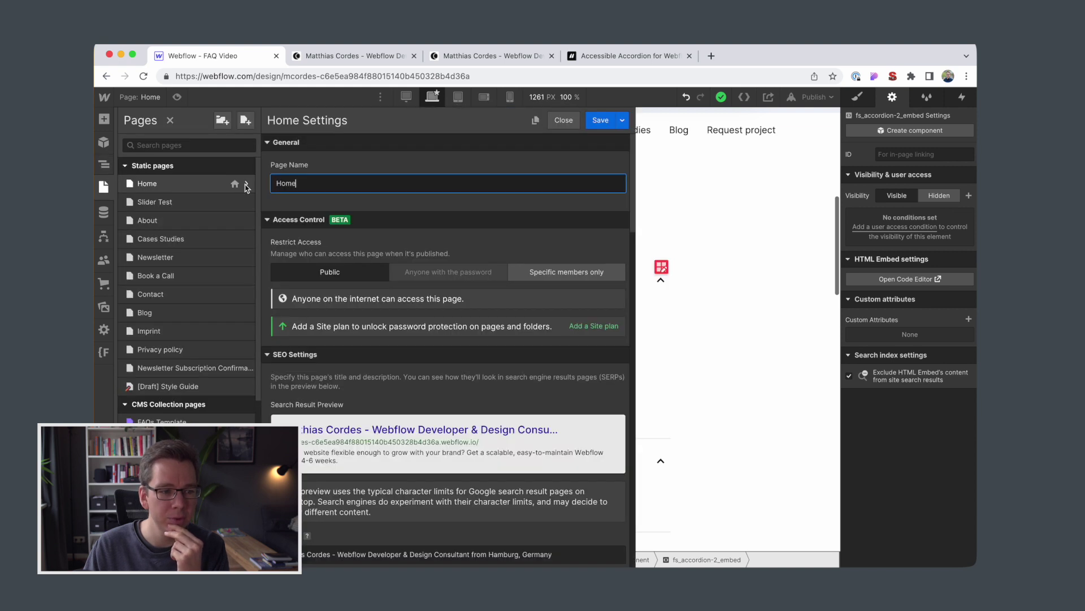
scroll(445, 294, down, 10)
scroll(446, 297, down, 10)
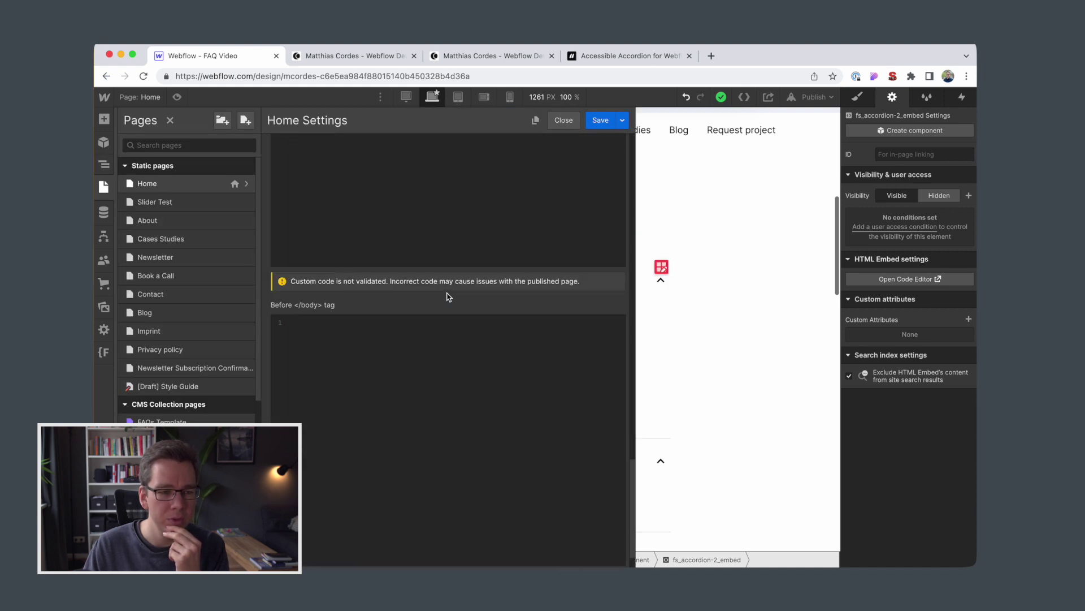
Step: Review Finsweet's Accordion documentation and check the settings of the FAQ list's header and item elements against it
key(super+4)
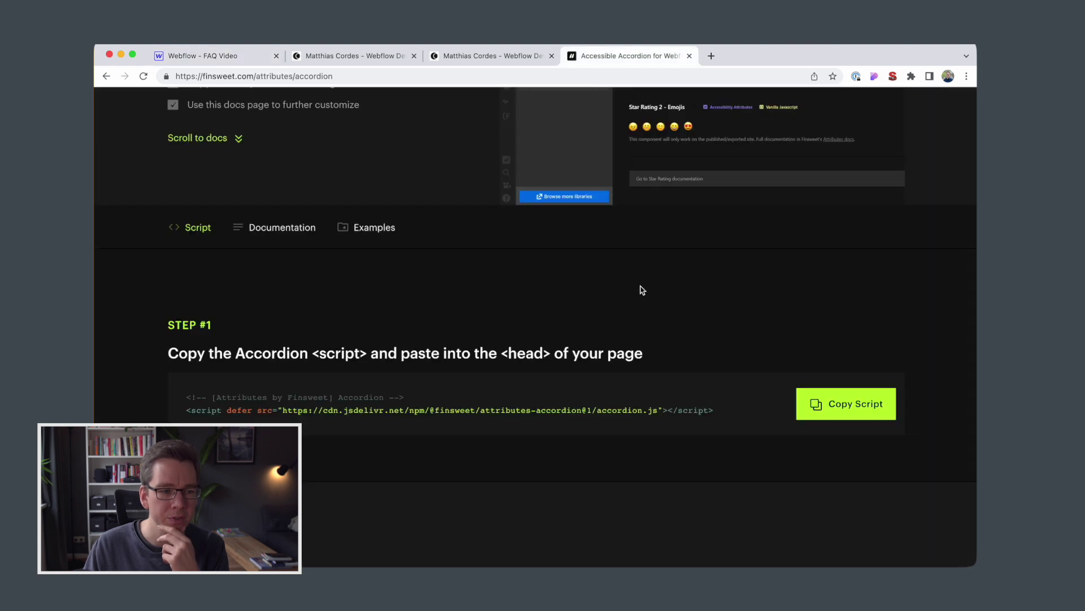
scroll(628, 294, up, 5)
scroll(625, 294, down, 12)
scroll(625, 295, up, 2)
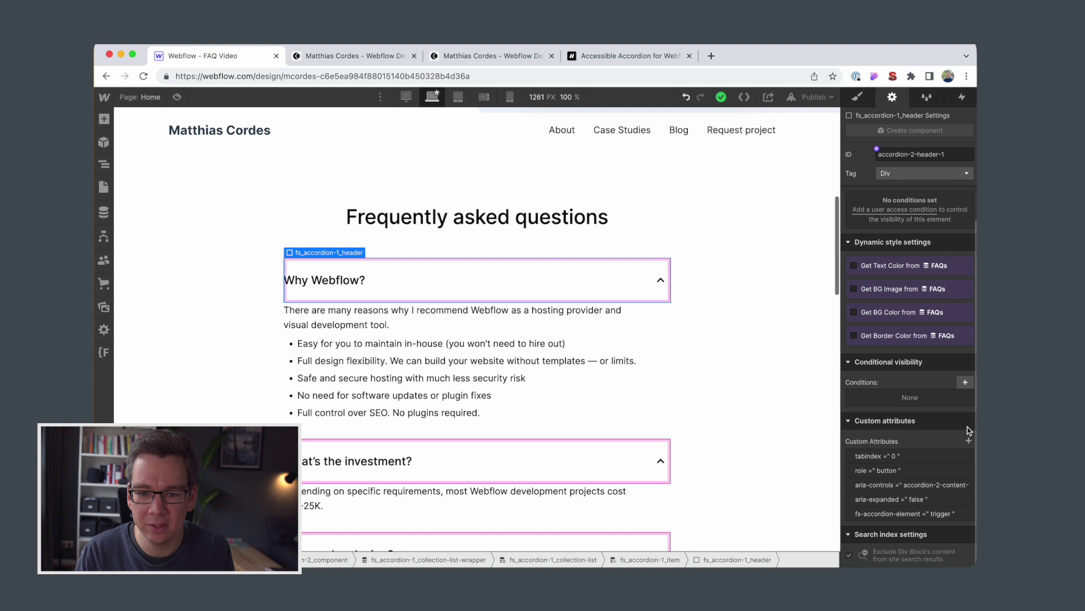
key(Up)
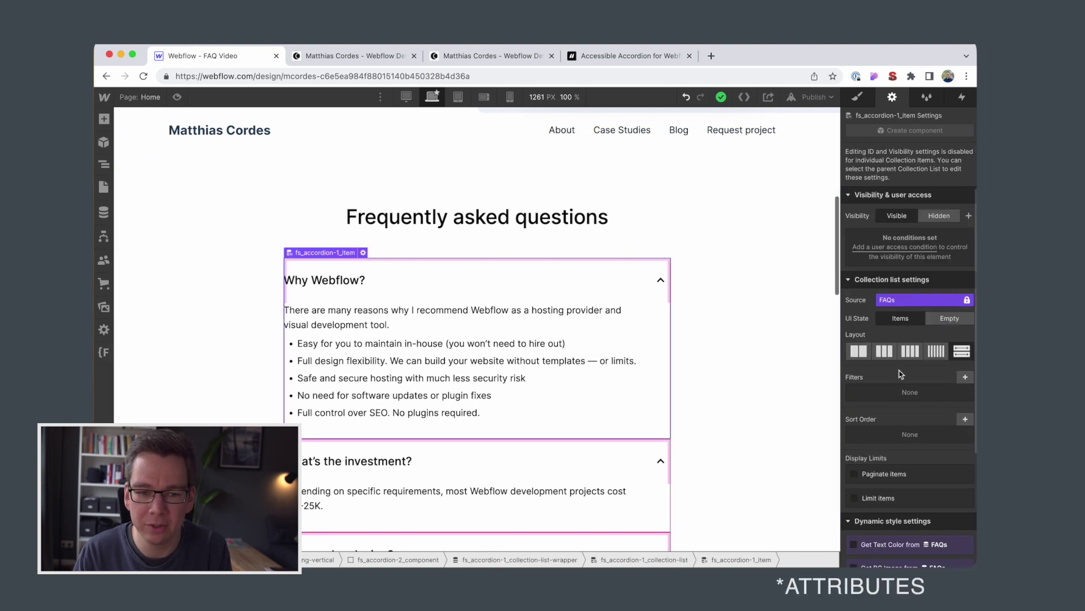
scroll(899, 374, down, 3)
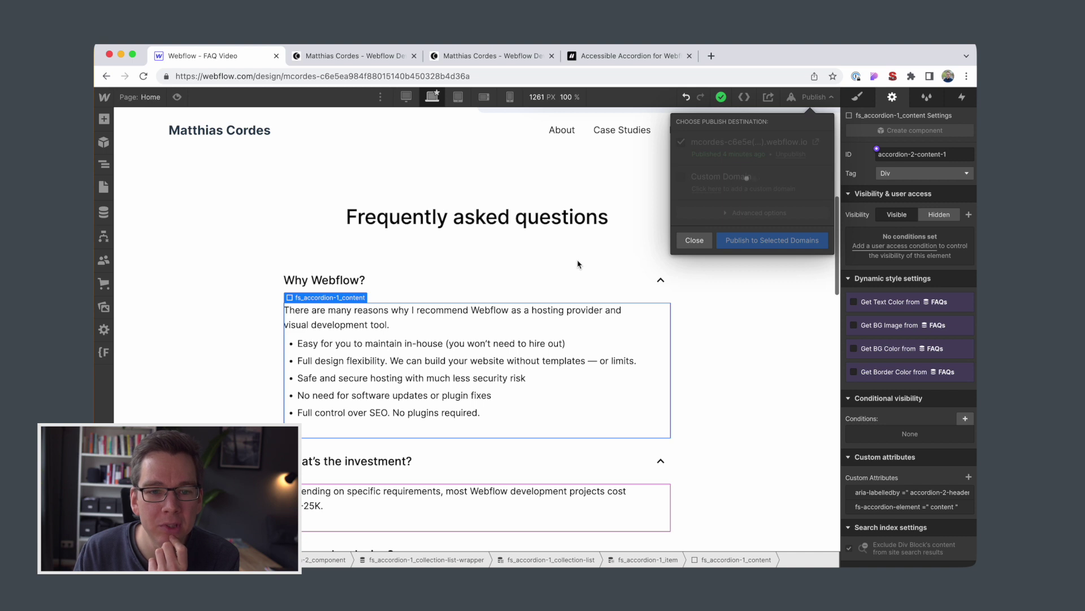
Step: Reload the published page and test opening and closing several FAQ items
click(146, 76)
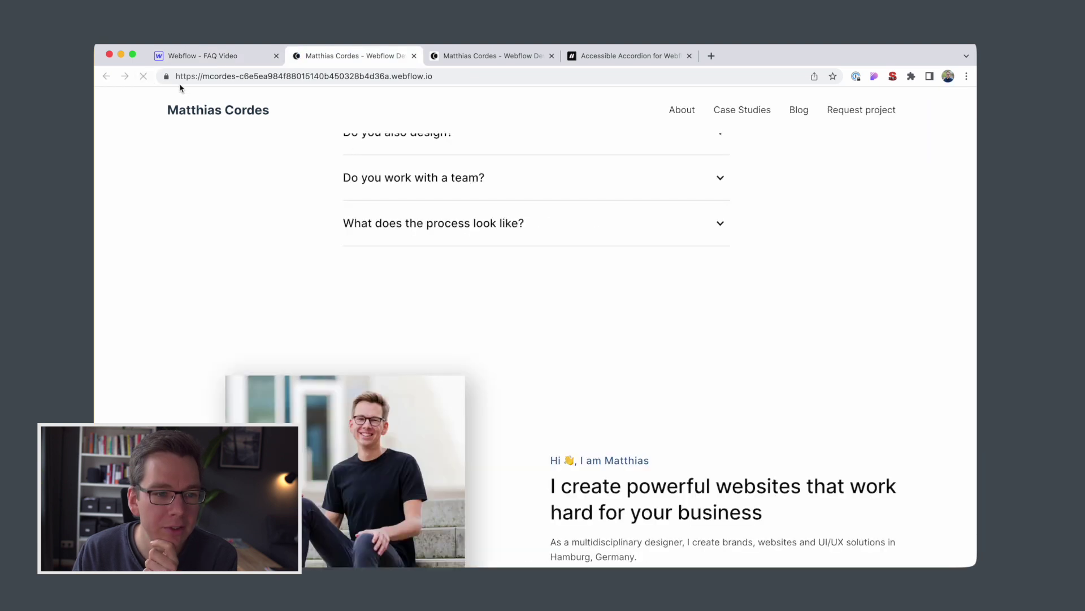
scroll(439, 172, up, 4)
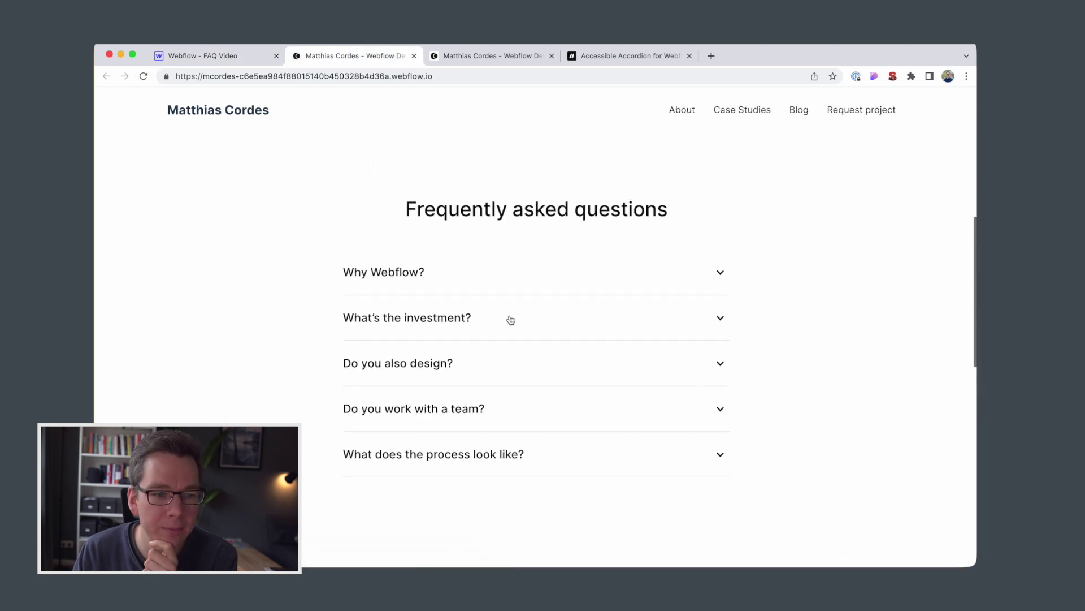
click(510, 318)
click(509, 362)
click(509, 363)
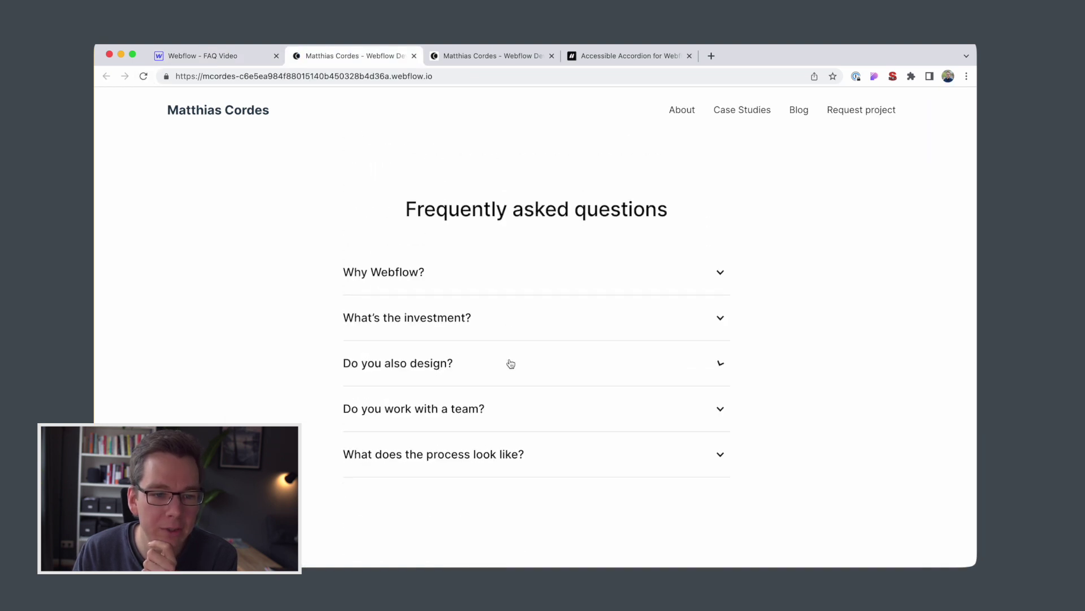
click(523, 403)
click(521, 405)
click(544, 470)
click(545, 454)
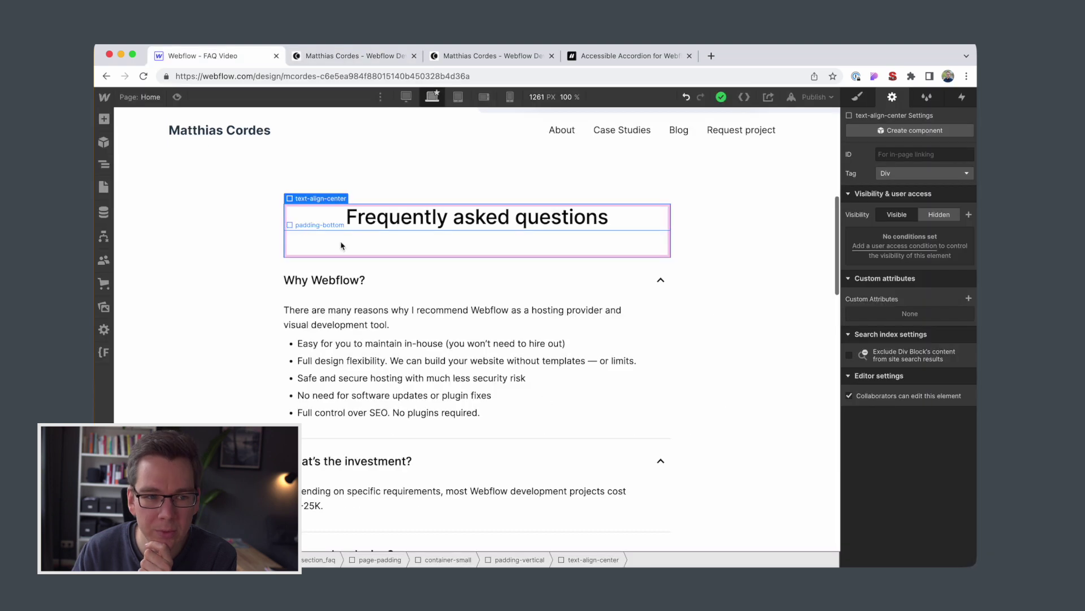
Step: Insert a fresh Finsweet JavaScript accordion component below the FAQ list and check its header and items for interactions
key(Up)
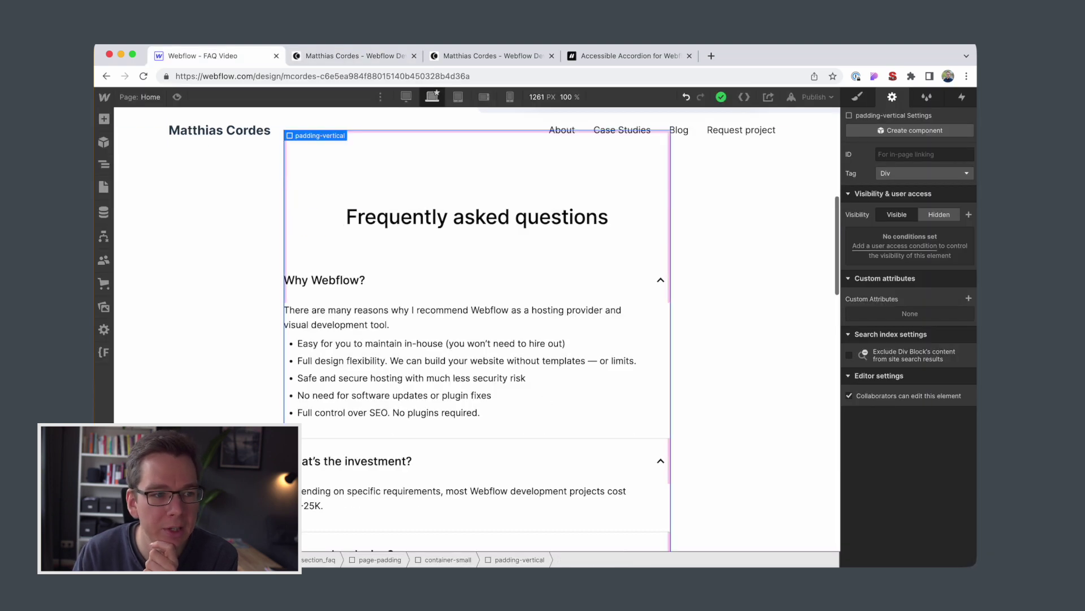
click(103, 119)
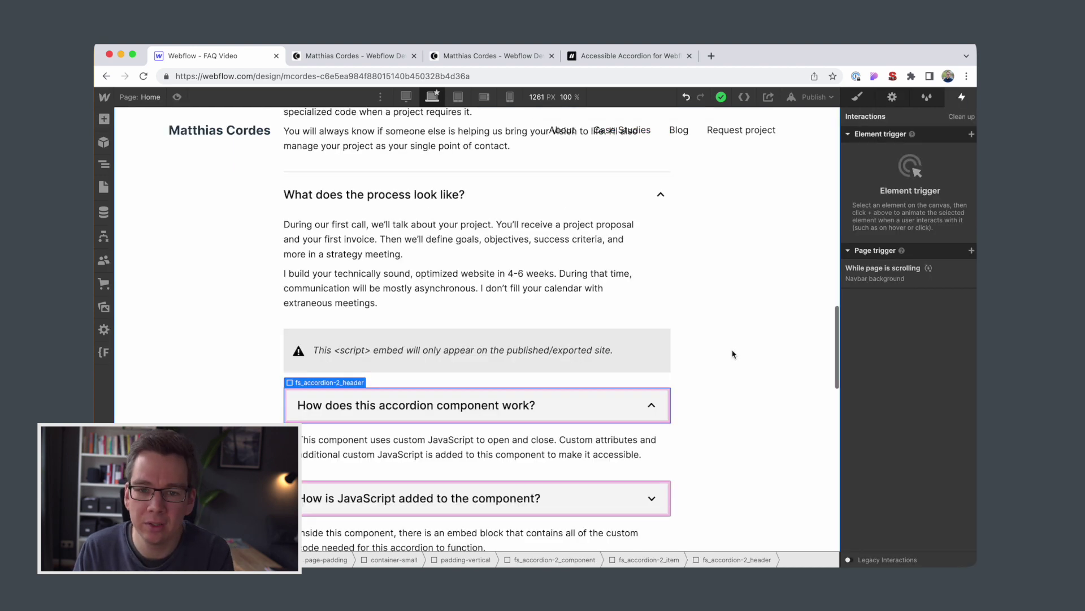
key(Up)
key(Up)
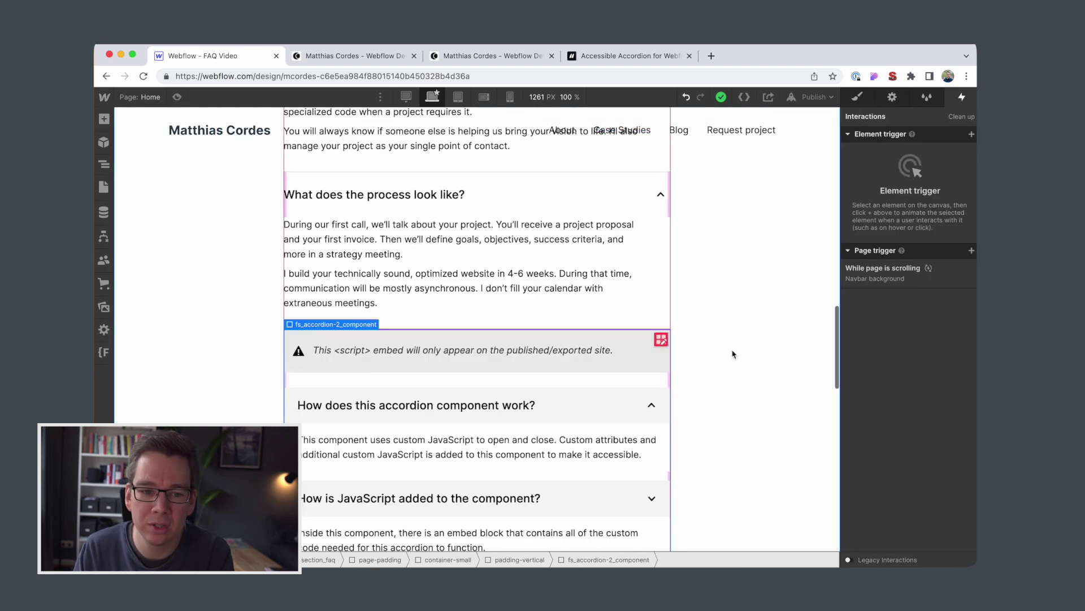
click(631, 393)
key(Up)
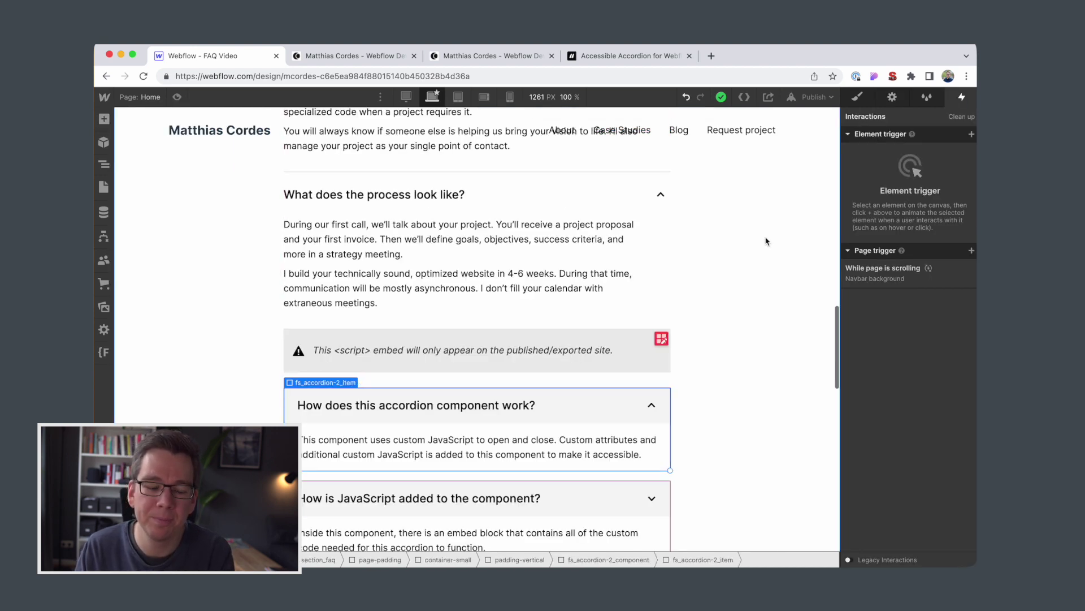
scroll(632, 394, down, 5)
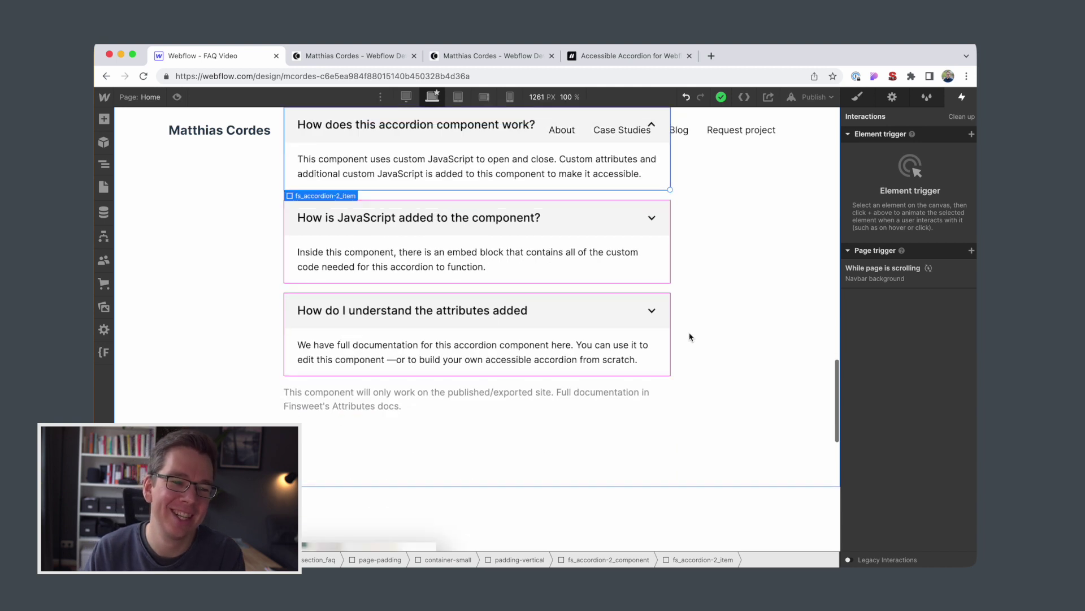
scroll(690, 338, up, 2)
Step: Preview the Home page, compare both accordions on the published site, and return to editing the second accordion
click(177, 97)
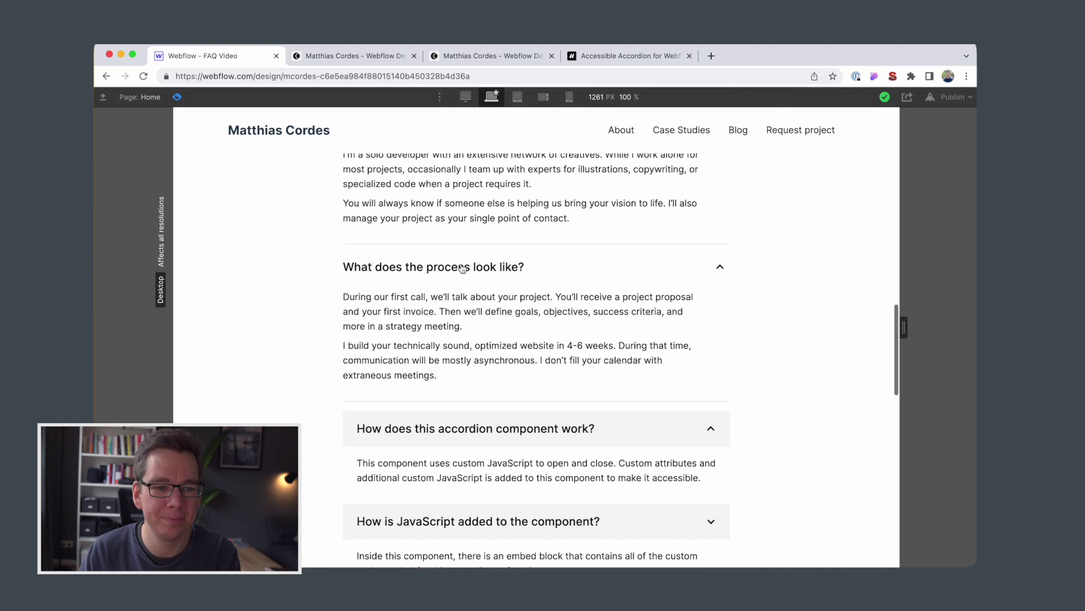
key(ctrl+Tab)
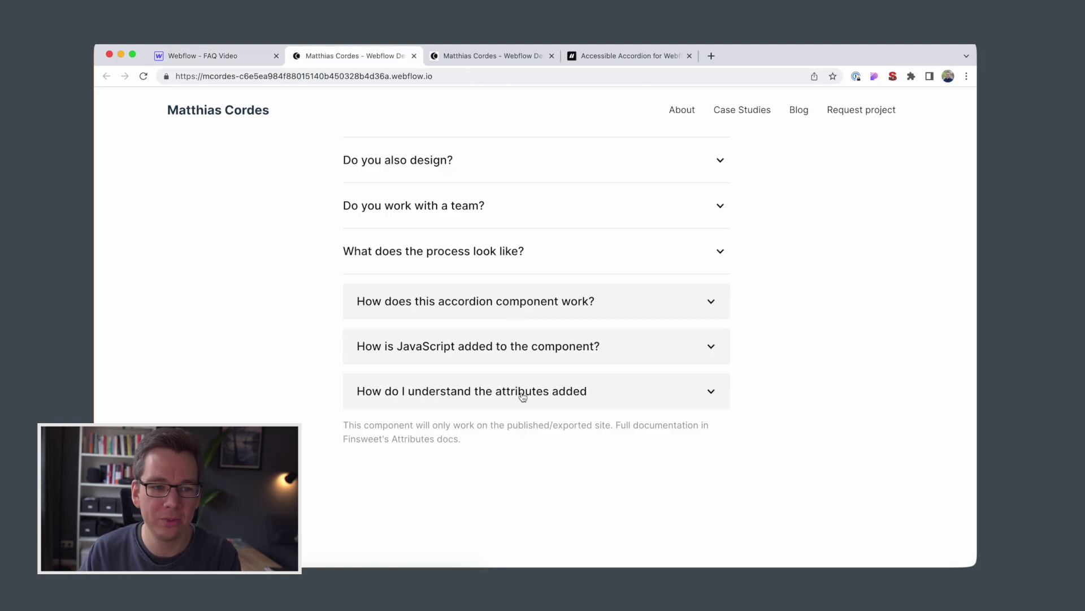
click(195, 55)
key(Escape)
scroll(555, 286, down, 3)
scroll(561, 275, up, 2)
scroll(561, 276, down, 2)
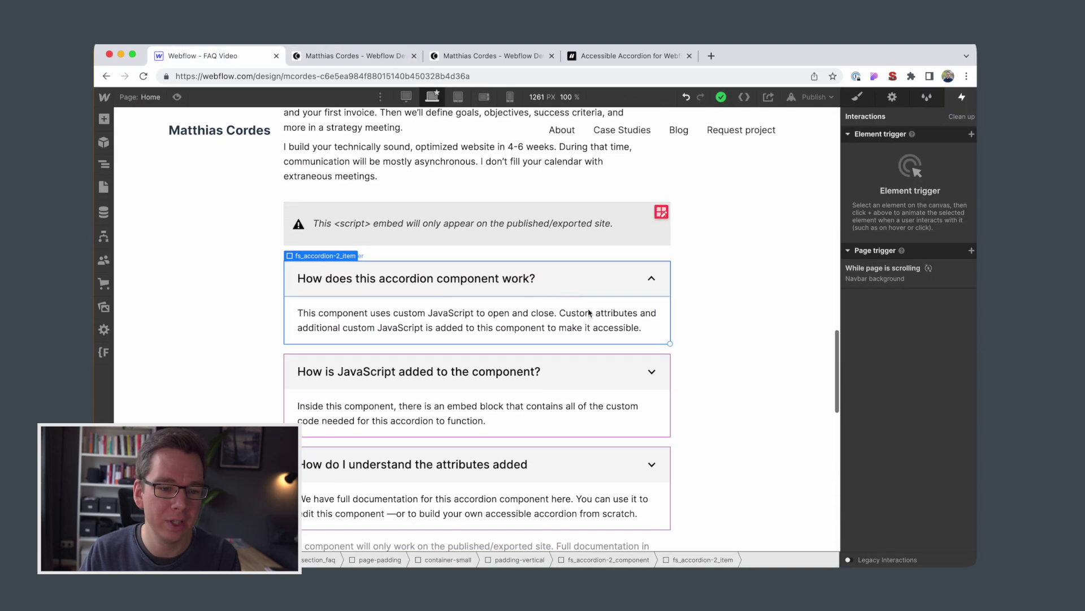
Step: Delete the Finsweet note below the second accordion and set the display of its fs_accordion-2_embed 2 element to none
scroll(690, 361, down, 2)
click(566, 483)
key(BackSpace)
scroll(585, 439, up, 3)
click(484, 323)
key(s)
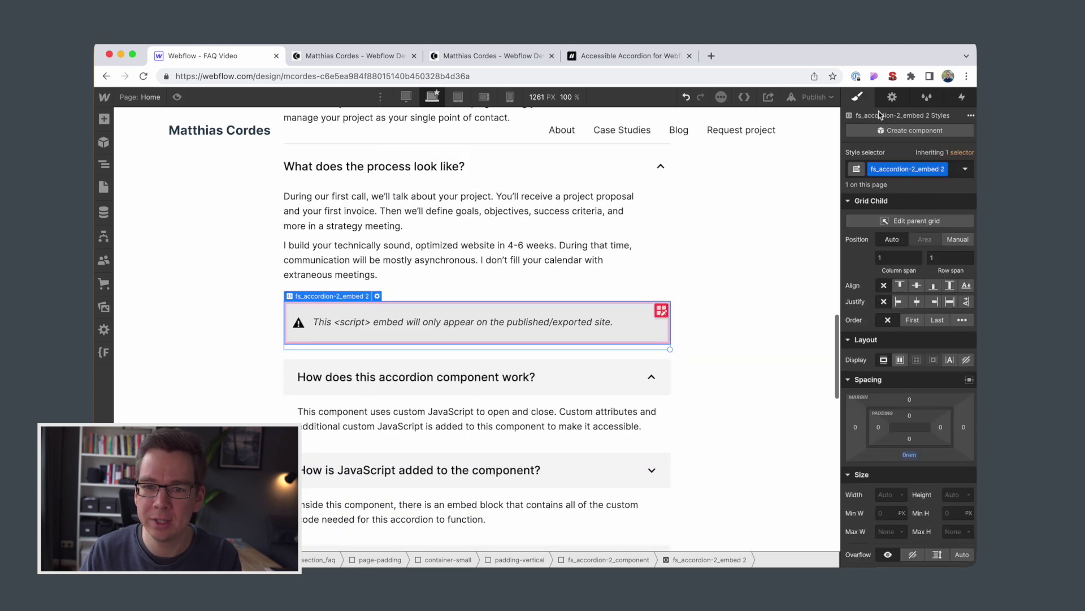
click(966, 360)
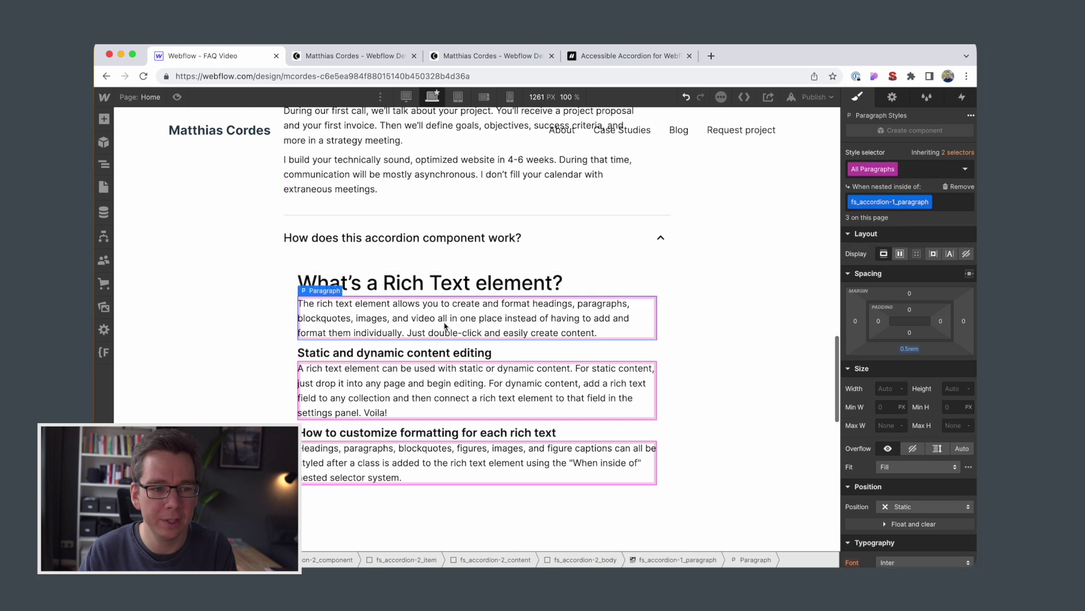
Step: Replace the fs_accordion-2_body class in the second accordion with fs_accordion-1_body
click(944, 170)
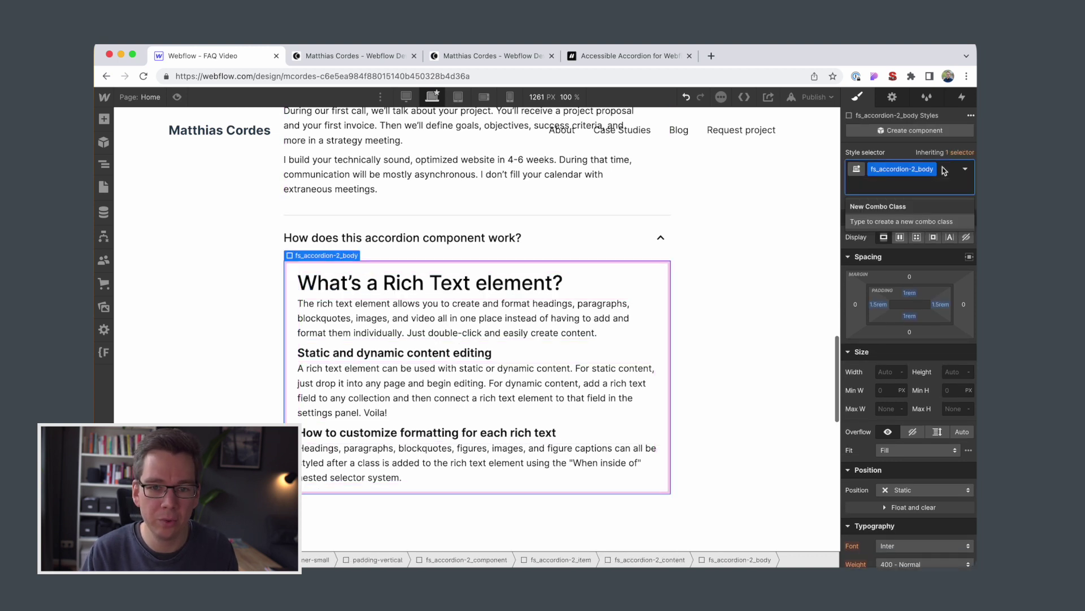
click(507, 239)
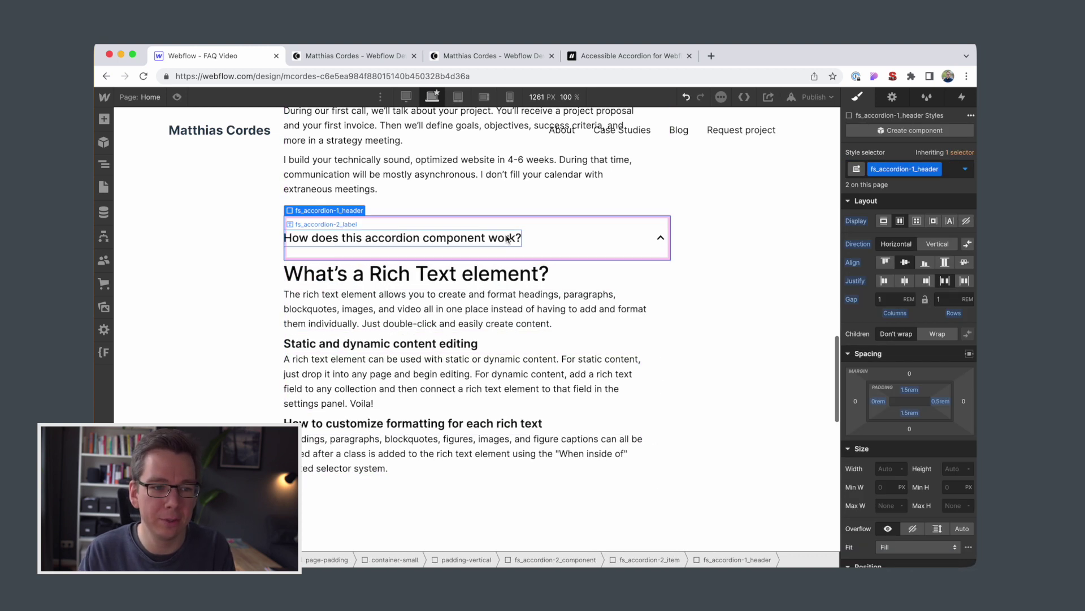
key(Up)
Step: Copy fs_accordion-1_collection-list-wrapper from the first accordion and paste it into the second fs_accordion-2_component
scroll(508, 239, up, 3)
click(545, 284)
scroll(545, 285, up, 2)
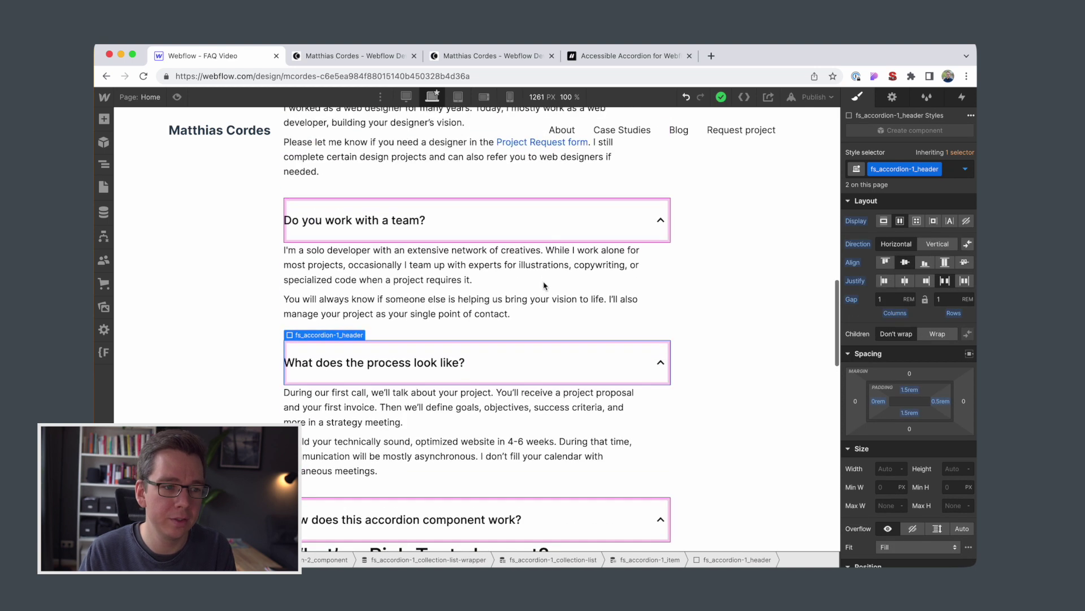
key(z)
click(142, 310)
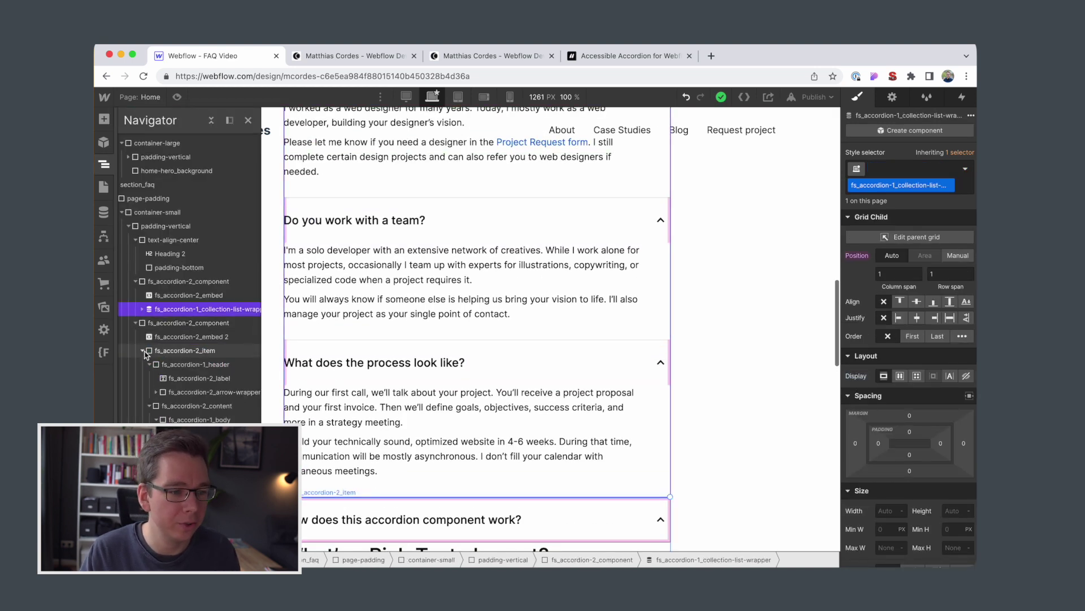
click(179, 324)
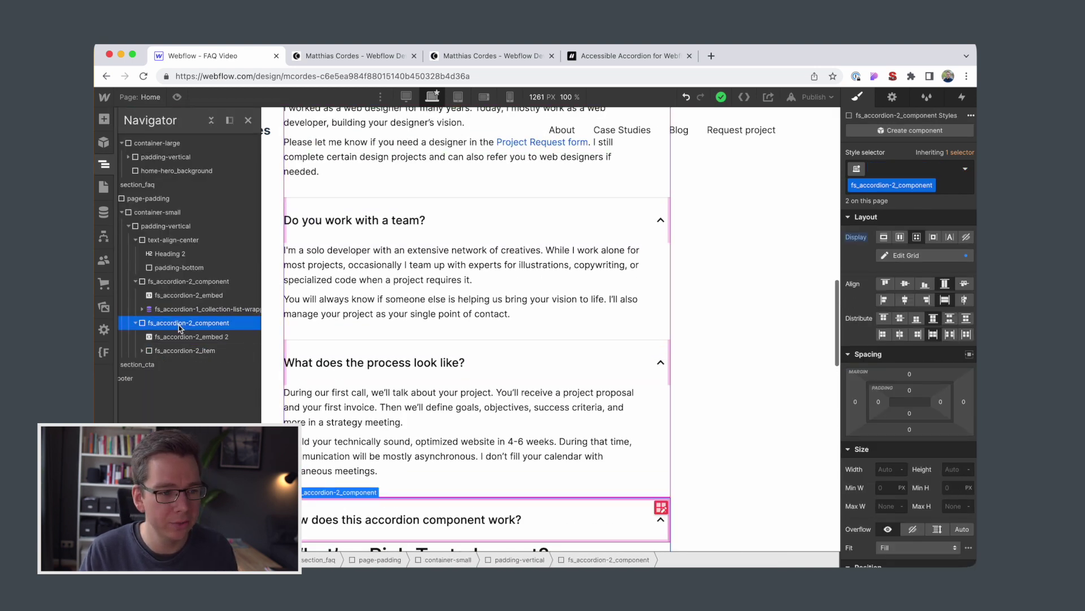
key(super+v)
Step: Disconnect the fs_accordion-2_label text in the pasted collection list from the FAQs Question field
click(142, 364)
click(149, 378)
click(156, 391)
click(163, 406)
click(212, 419)
key(d)
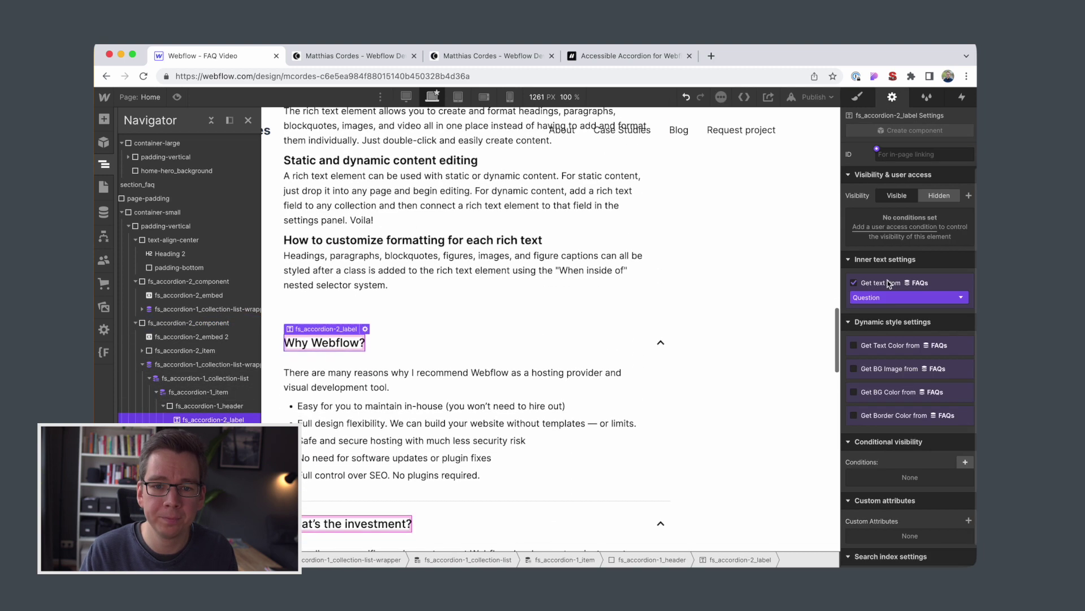
click(886, 282)
Step: Disconnect the fs_accordion-1_paragraph rich text in the pasted collection list from the FAQs collection
click(658, 374)
click(633, 385)
click(880, 305)
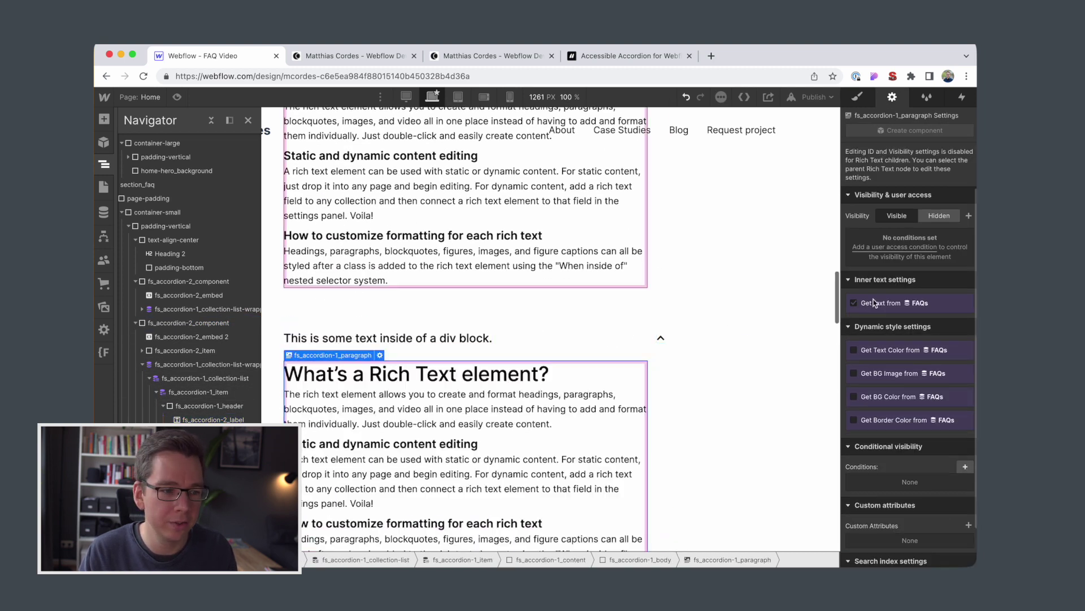
Step: Delete fs_accordion-1_header and the content block from fs_accordion-1_item in the pasted collection list
click(214, 406)
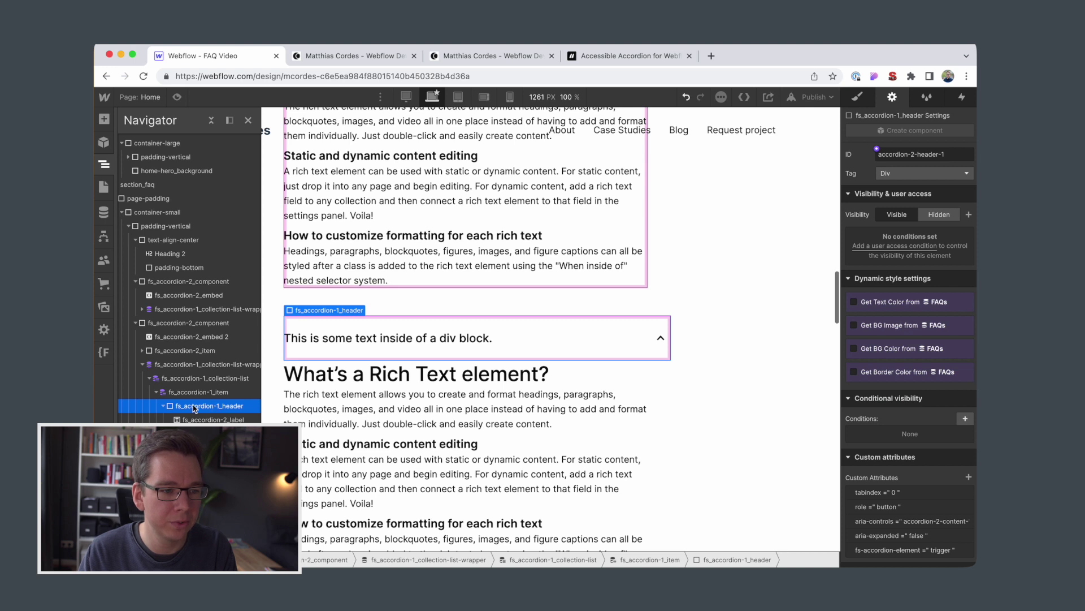
key(Delete)
key(Delete)
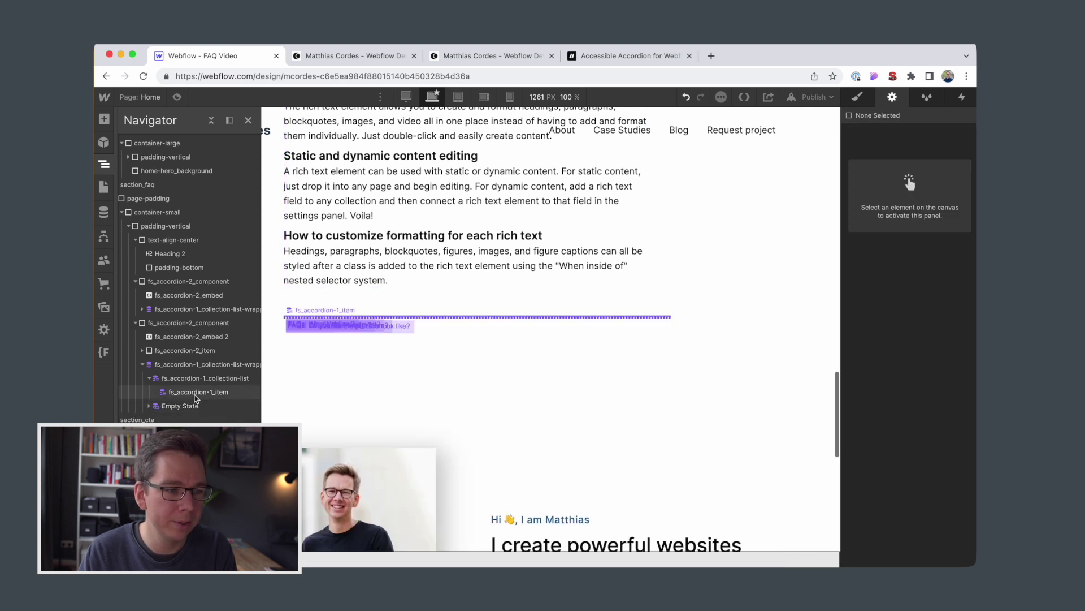
Step: Copy fs_accordion-1_header from the static fs_accordion-2_item and paste it into the emptied fs_accordion-1_item of the collection list
click(195, 394)
click(447, 207)
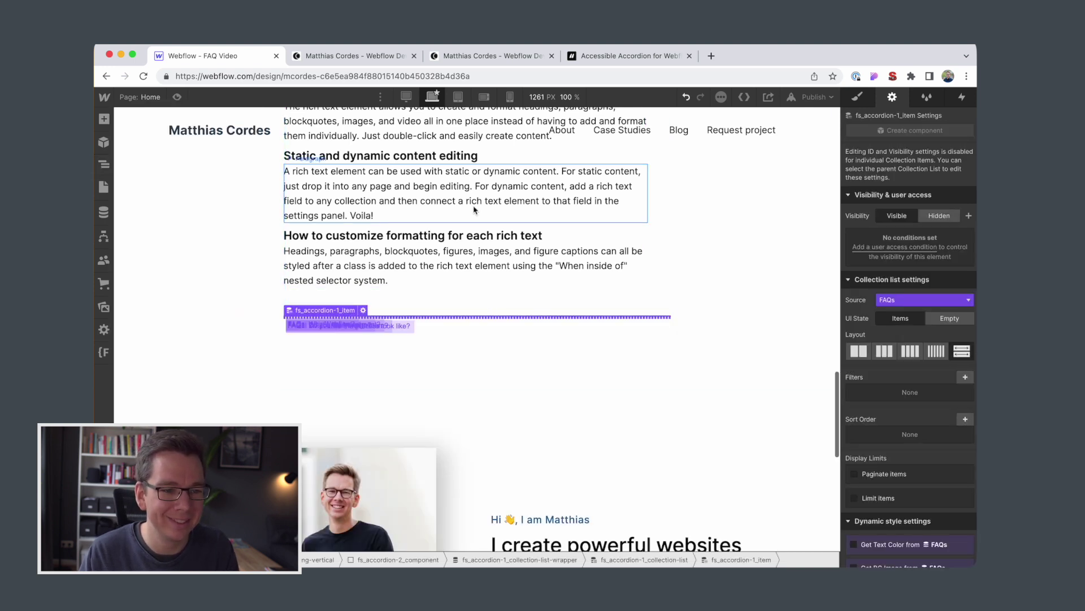
key(Up)
scroll(469, 234, up, 5)
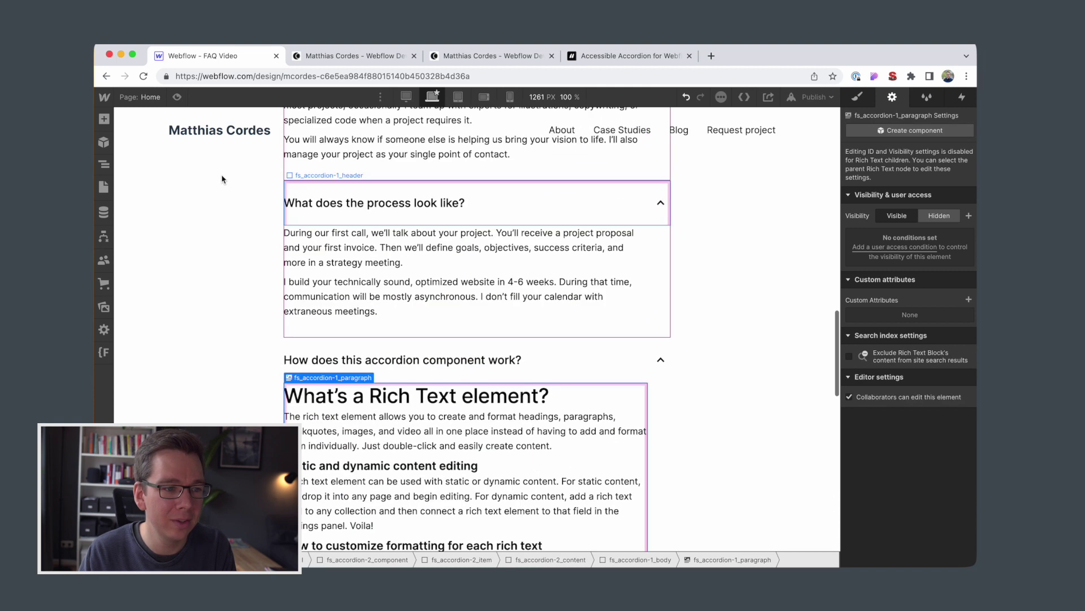
key(Up)
key(Up)
click(104, 164)
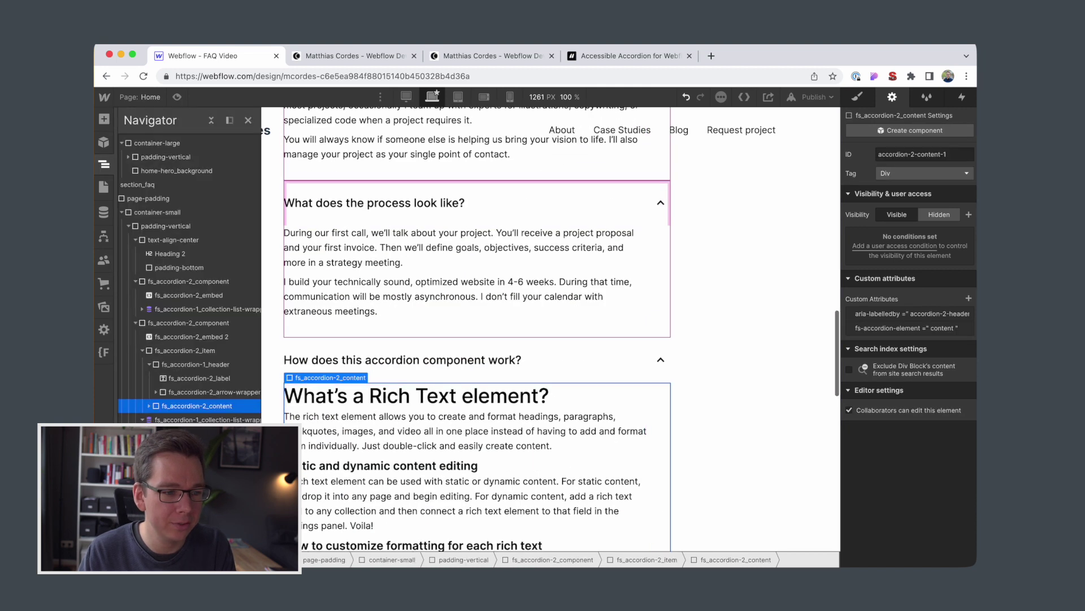
click(149, 364)
click(175, 364)
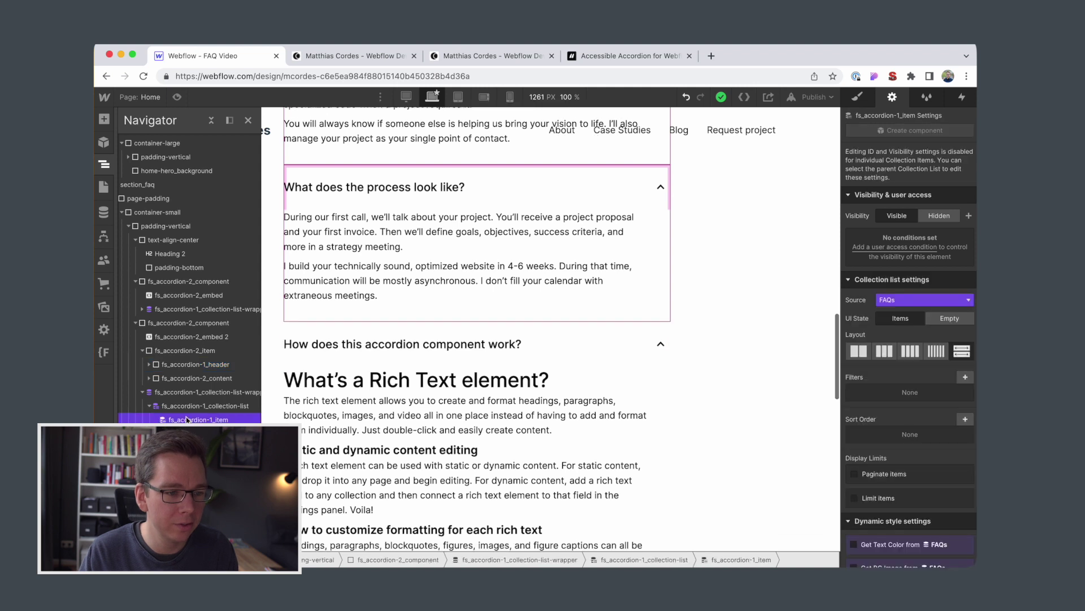
key(super+v)
Step: Copy fs_accordion-2_content from the static item and paste it into fs_accordion-1_item below the header
click(193, 378)
key(super+c)
click(186, 420)
key(super+v)
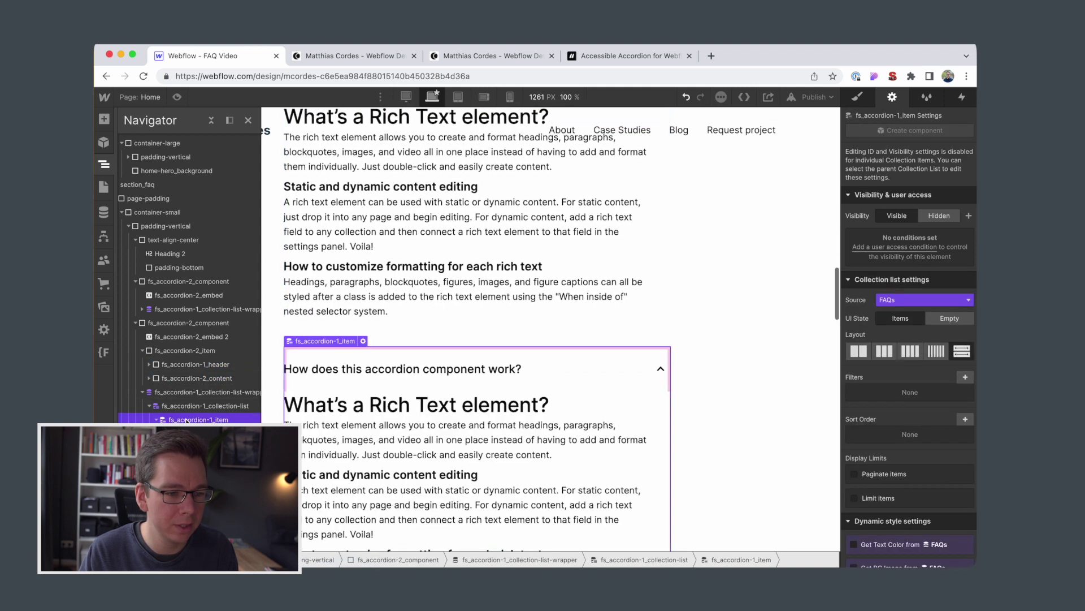
Step: Connect the fs_accordion-2_label text in the collection item to the FAQs Question field
click(368, 369)
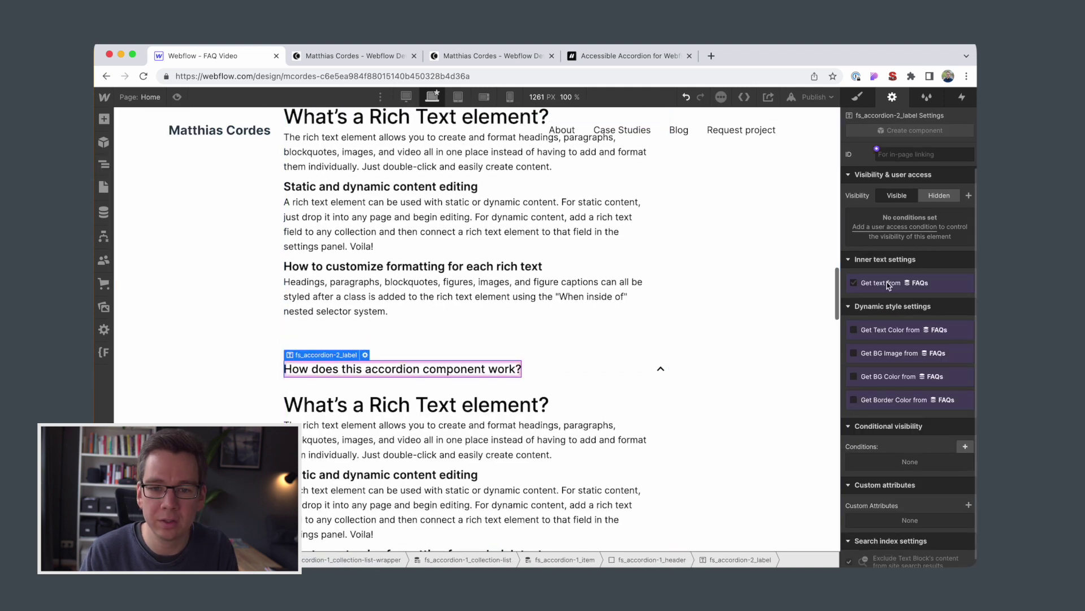
click(890, 282)
click(885, 297)
click(886, 320)
Step: Connect the fs_accordion-1_paragraph rich text in the collection item to the FAQs Answer field
click(377, 424)
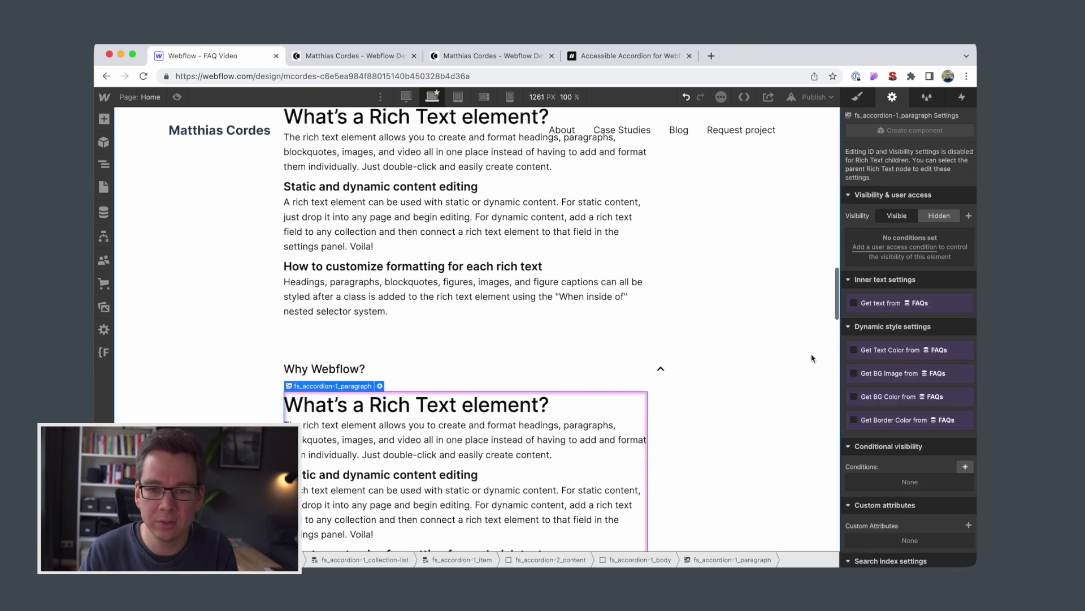
click(176, 98)
scroll(469, 265, up, 4)
key(Escape)
scroll(462, 243, up, 15)
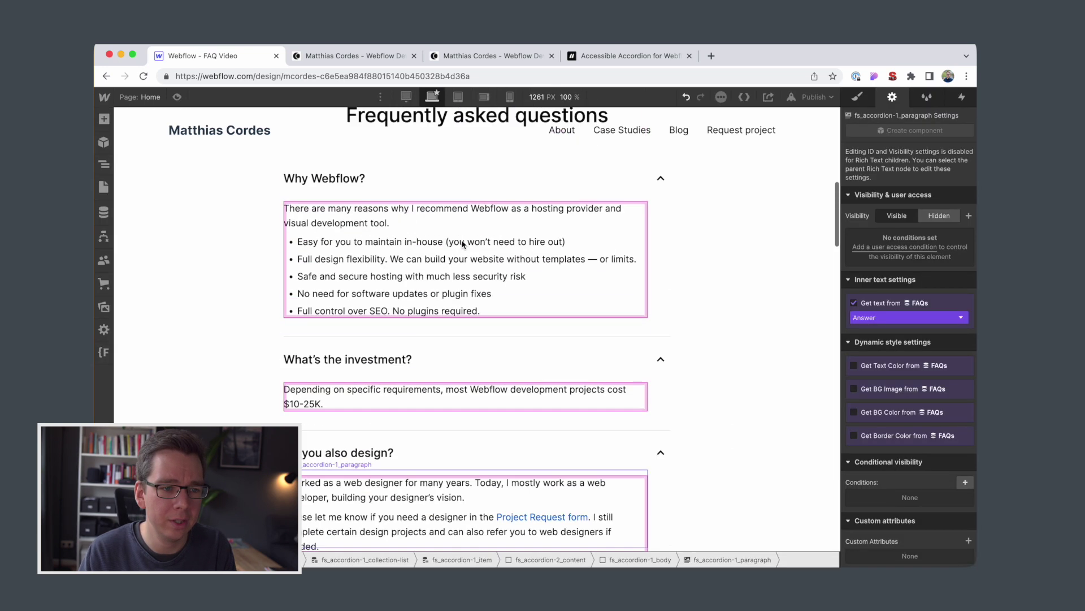
Step: Delete the first fs_accordion-2_component and the static fs_accordion-2_item in the remaining accordion
scroll(461, 249, down, 4)
key(Up)
key(Up)
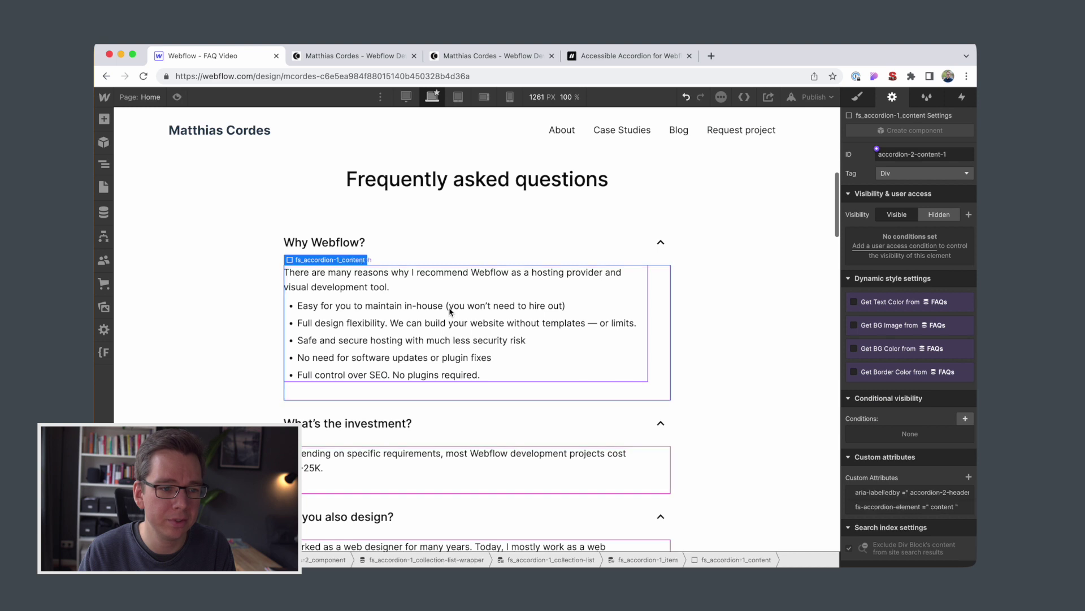
key(z)
click(209, 282)
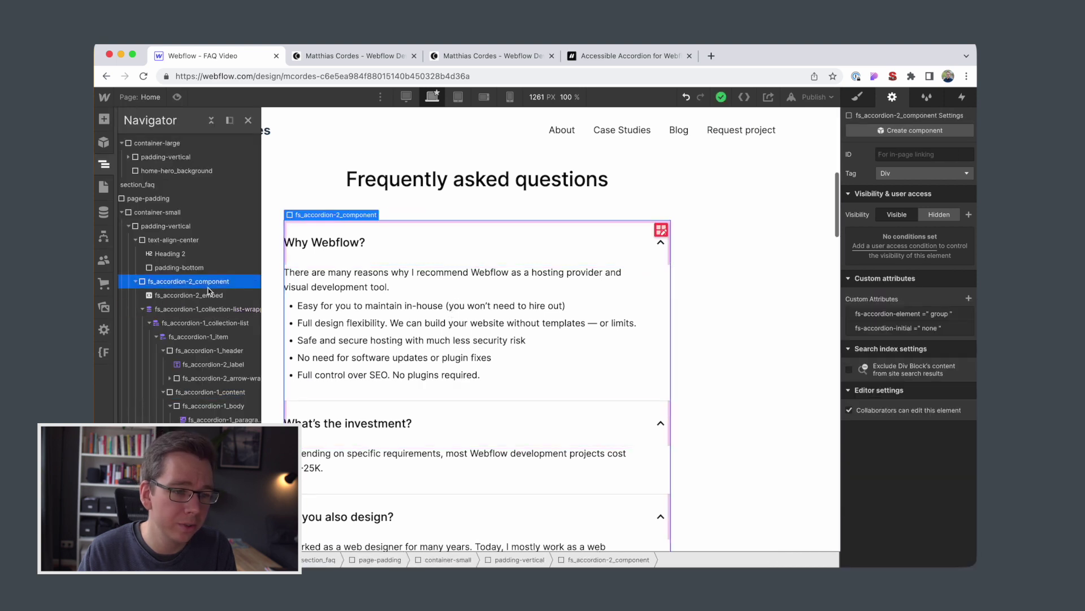
scroll(432, 311, down, 3)
scroll(432, 311, up, 3)
click(423, 321)
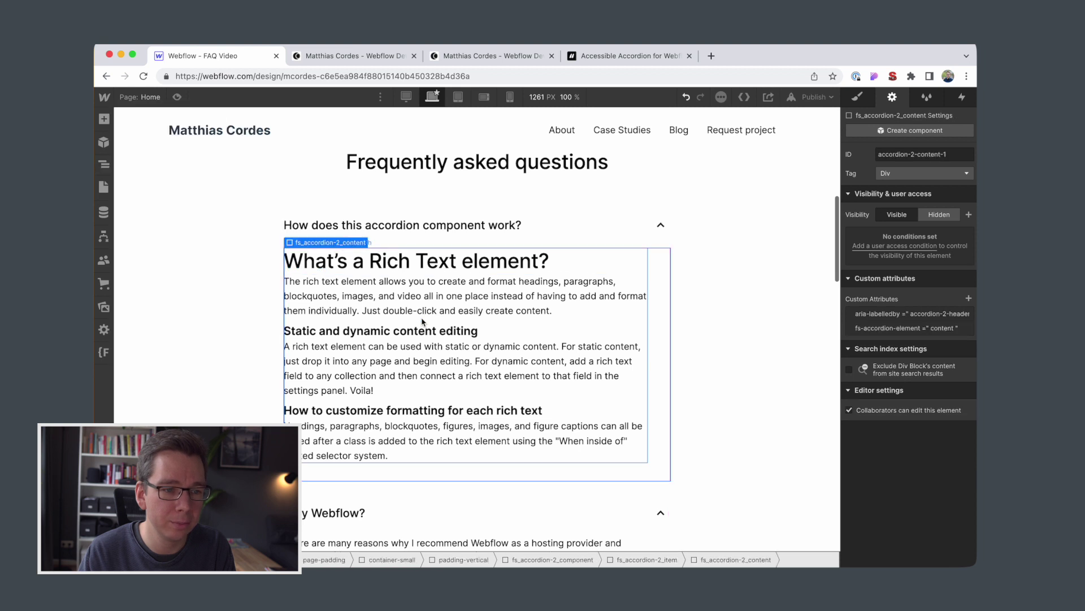
key(Delete)
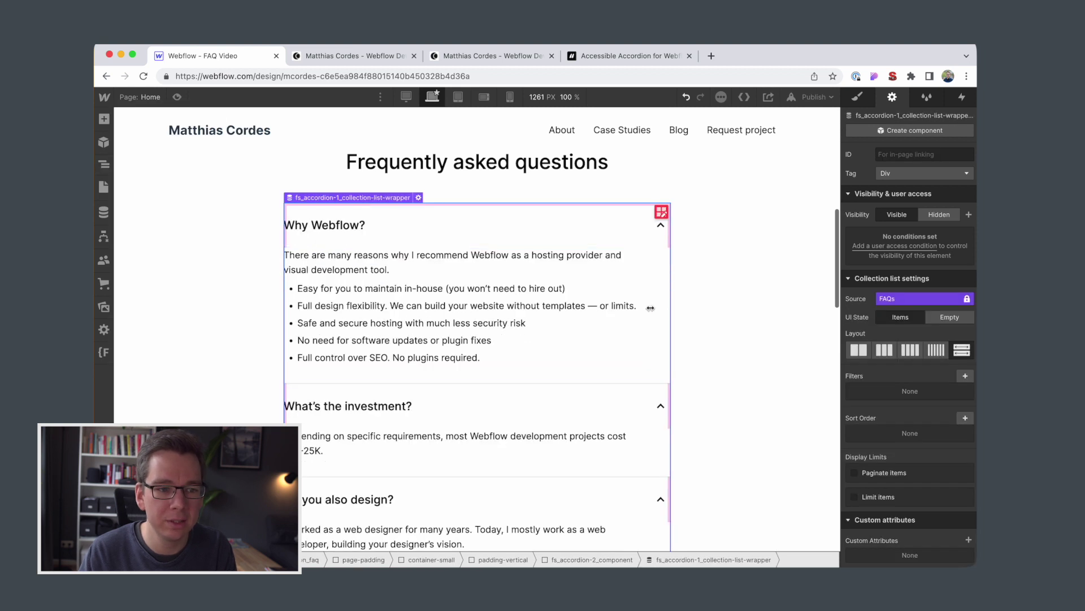
Step: Check the remaining FAQ accordion on the page and publish the site
scroll(438, 314, down, 2)
scroll(440, 311, down, 6)
click(700, 145)
click(699, 254)
scroll(706, 243, up, 2)
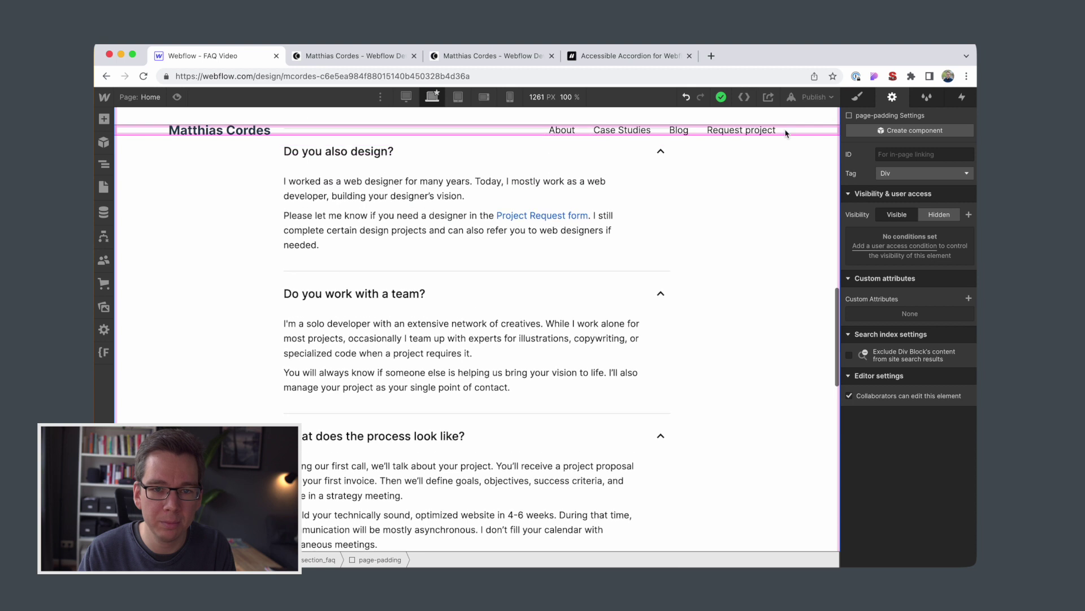
click(809, 96)
click(780, 233)
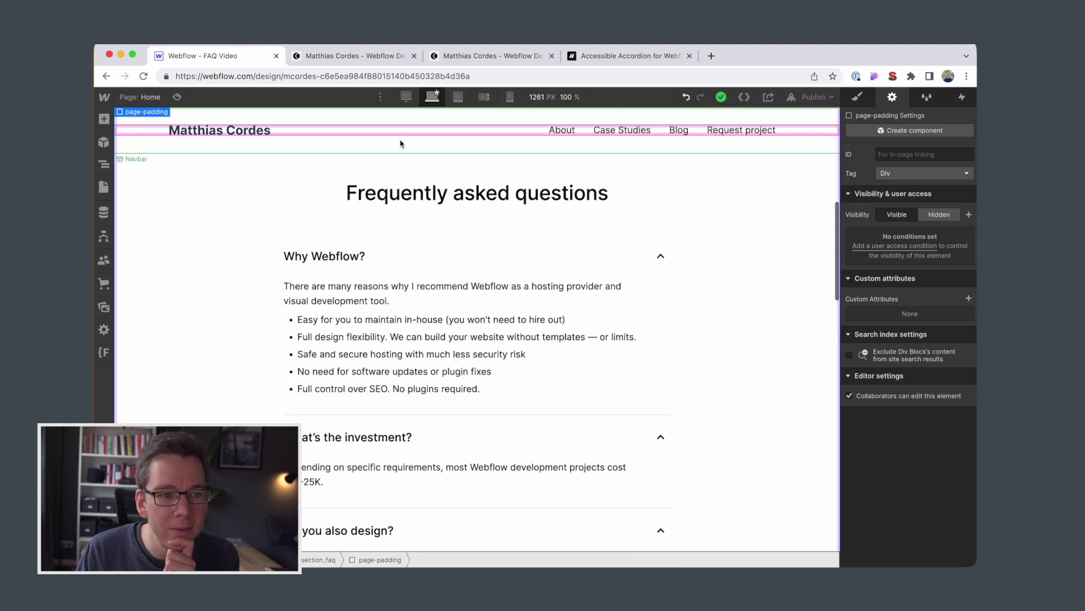
Step: Test opening and closing the individual FAQ items in the accordion on the published site
click(348, 56)
scroll(496, 358, up, 6)
scroll(497, 362, down, 1)
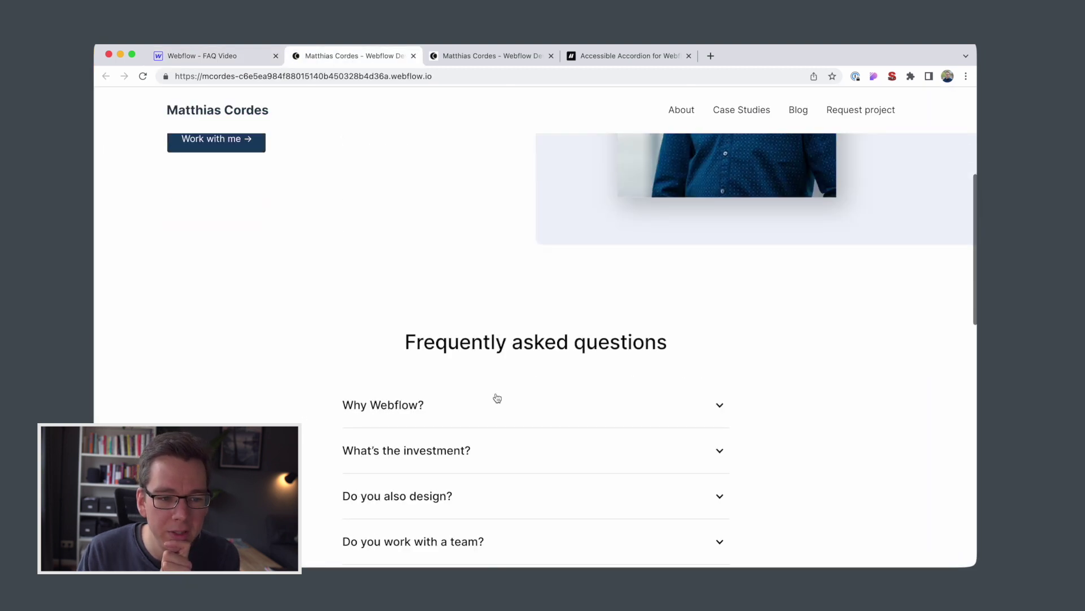
click(497, 404)
click(497, 404)
scroll(497, 404, down, 3)
click(461, 322)
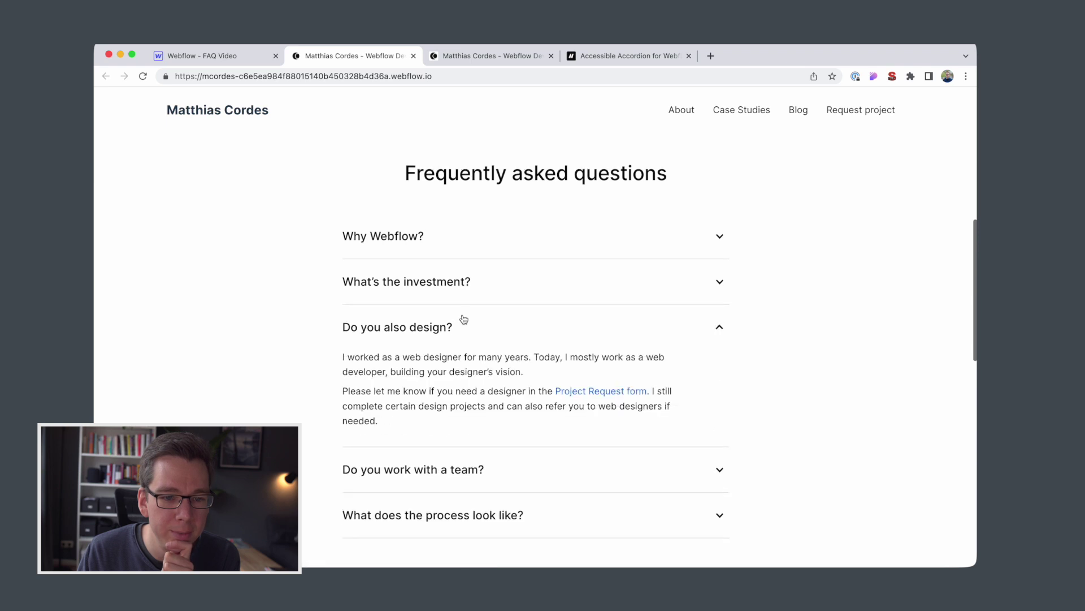
click(462, 321)
click(472, 372)
click(461, 368)
click(451, 338)
click(451, 337)
click(448, 285)
click(448, 284)
click(420, 237)
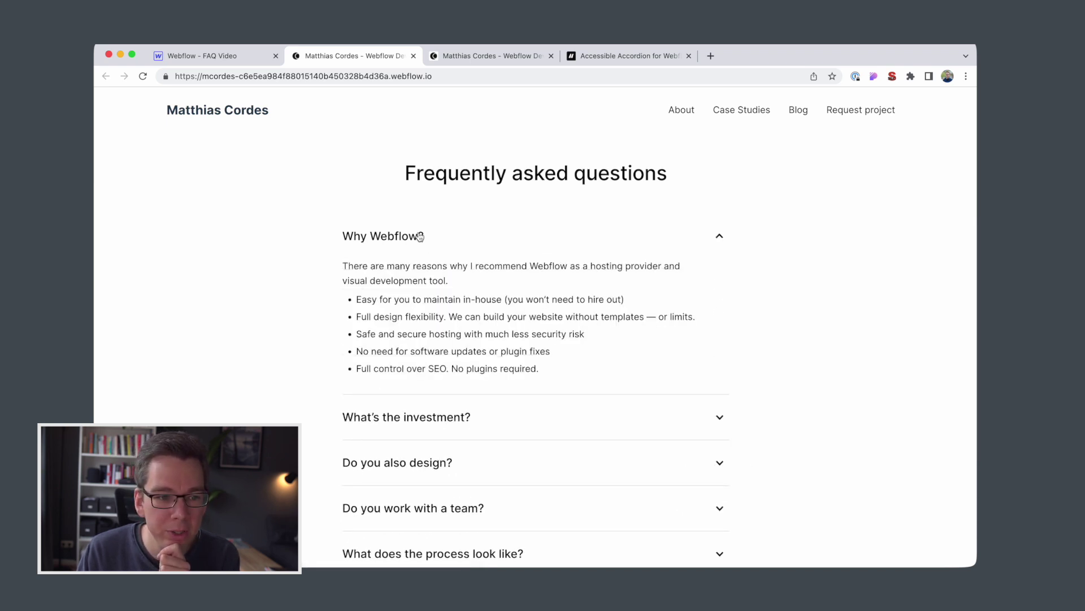
click(420, 237)
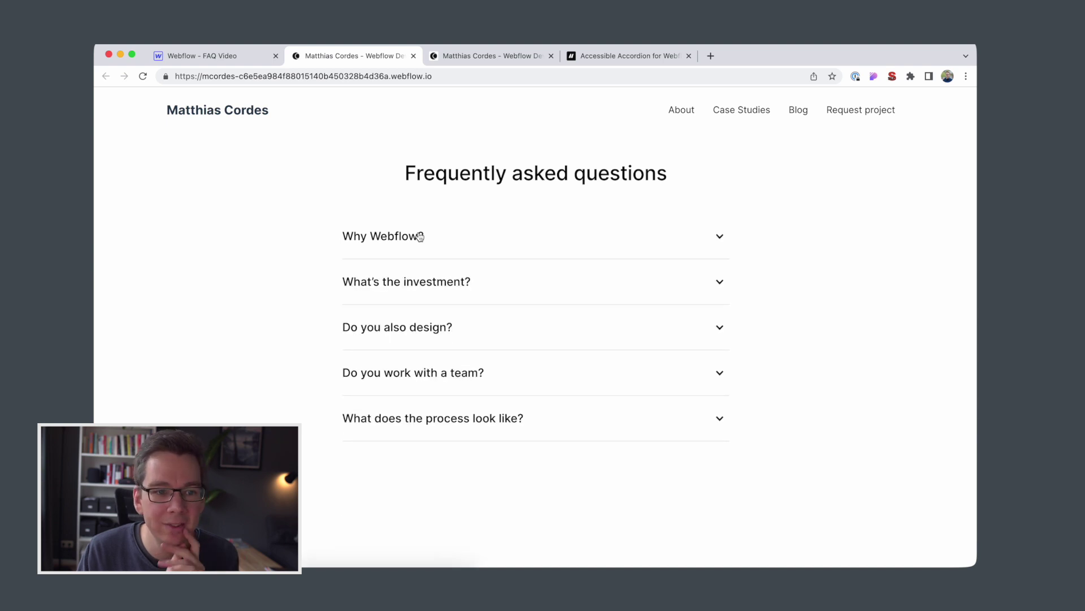
click(436, 276)
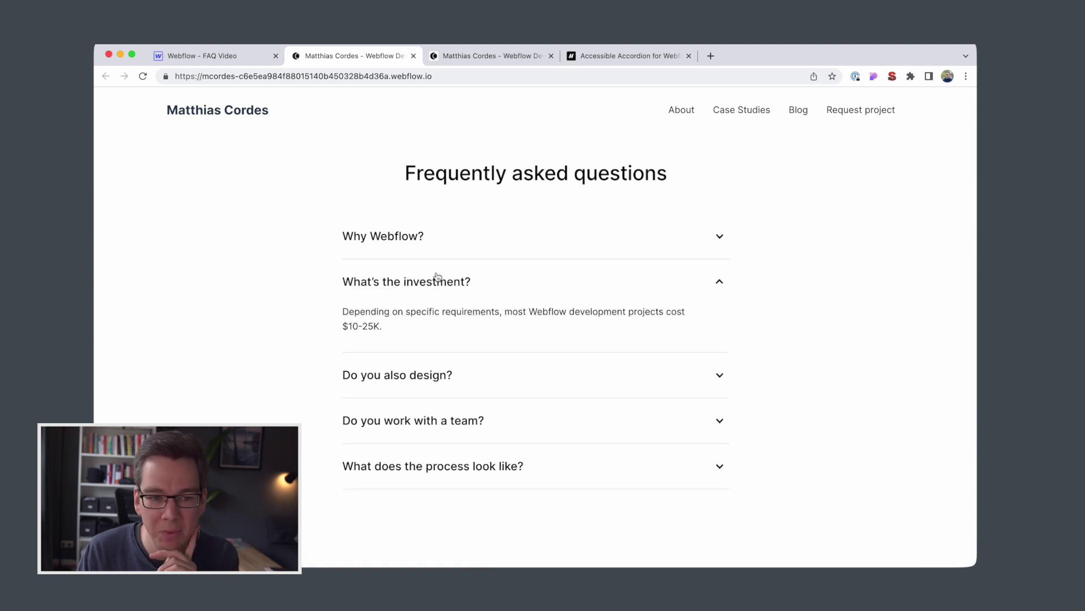
click(437, 277)
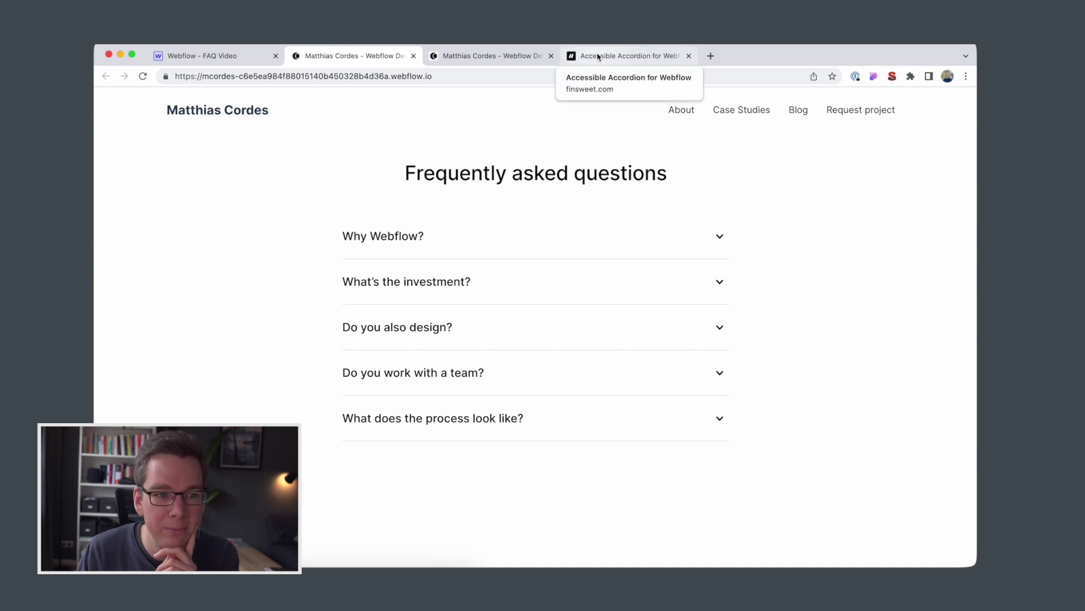
click(616, 240)
click(616, 239)
click(625, 290)
click(627, 291)
click(628, 292)
click(626, 291)
Step: Switch to Finsweet's accordion documentation and review the element attributes and group options
click(616, 56)
scroll(634, 331, down, 5)
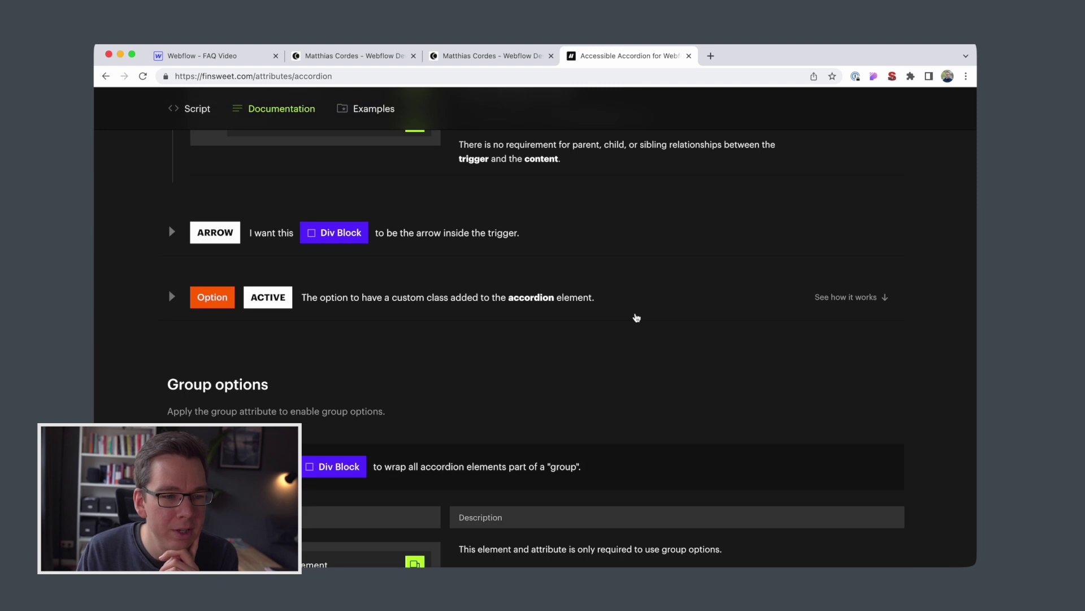
scroll(635, 315, down, 1)
scroll(635, 315, up, 4)
scroll(635, 315, down, 5)
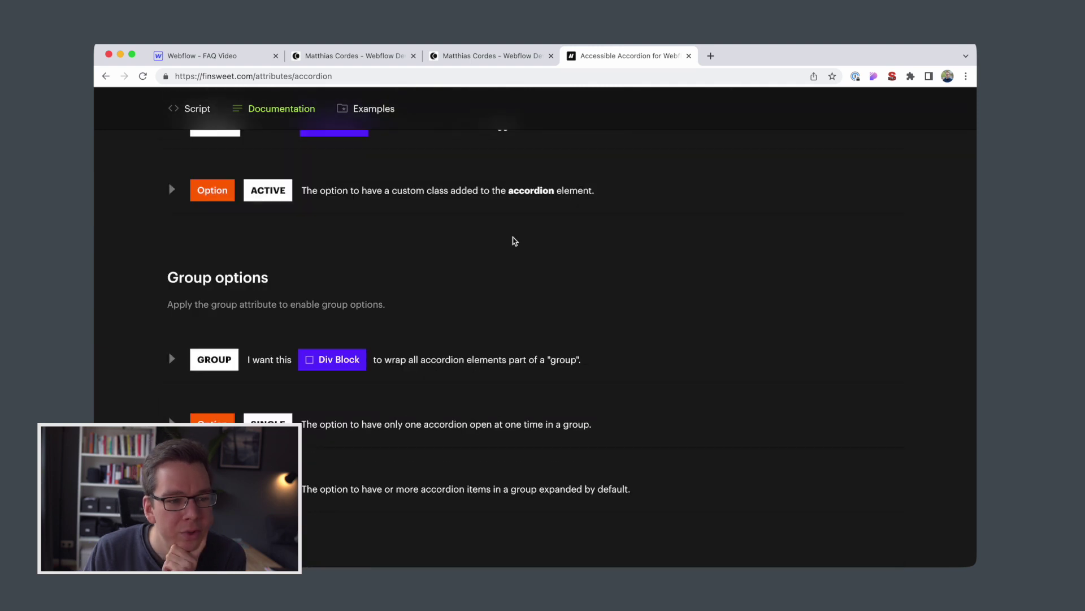
scroll(515, 240, up, 6)
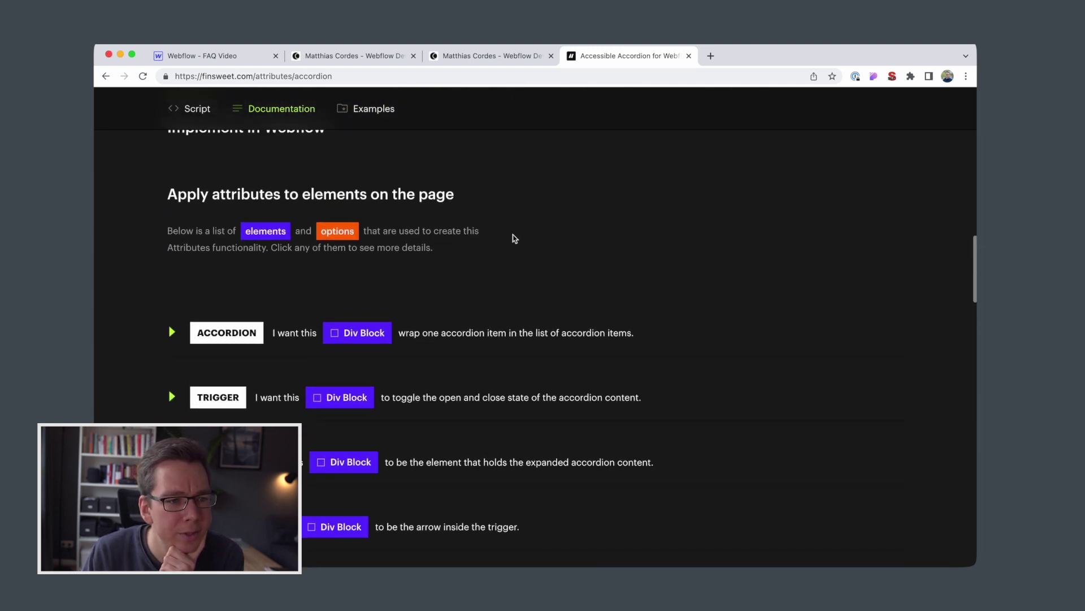
scroll(515, 238, down, 2)
scroll(515, 238, down, 2)
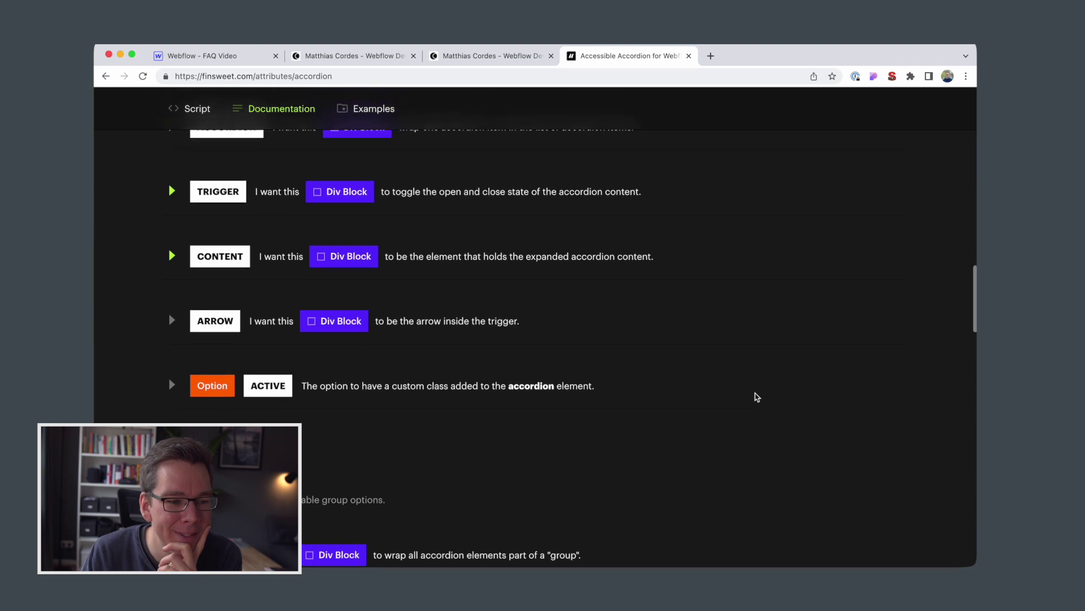
scroll(759, 390, down, 5)
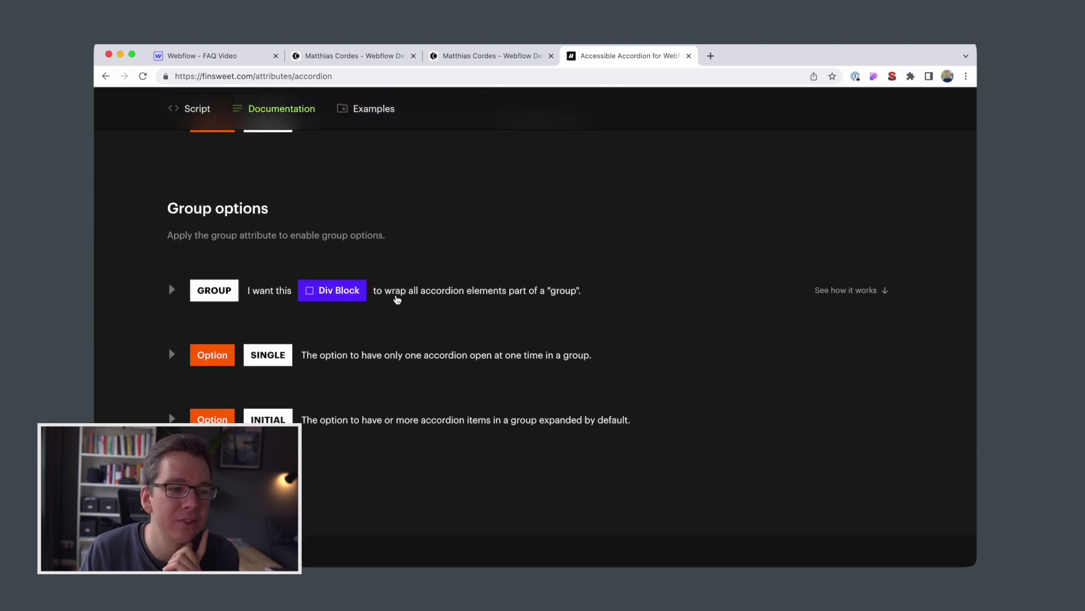
Step: Expand the GROUP element in the group options and copy its attribute name fs-accordion-element
click(398, 298)
scroll(419, 380, down, 3)
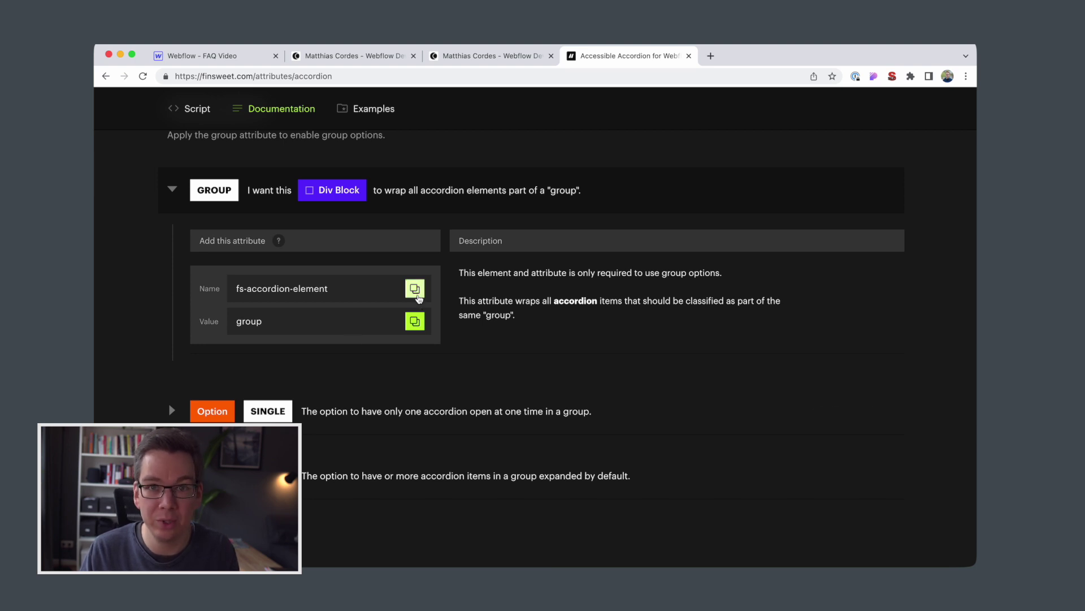
click(419, 293)
Step: Switch to the Webflow Designer and give fs_accordion-1_collection-list the custom attribute fs-accordion-element with the value group
key(super+2)
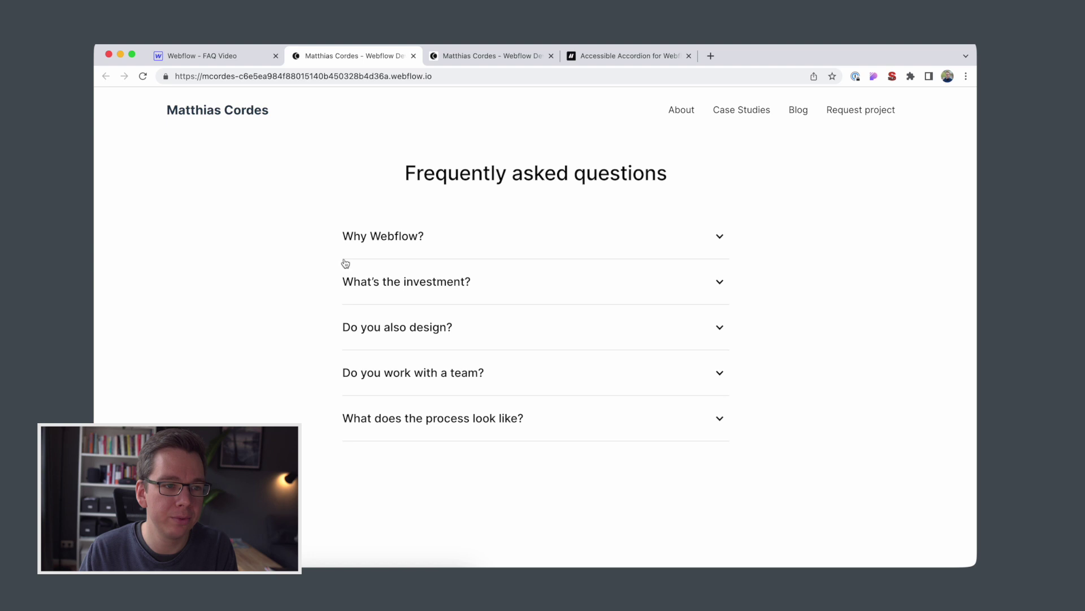
key(super+1)
click(396, 355)
key(Up)
key(Up)
key(Up)
key(Up)
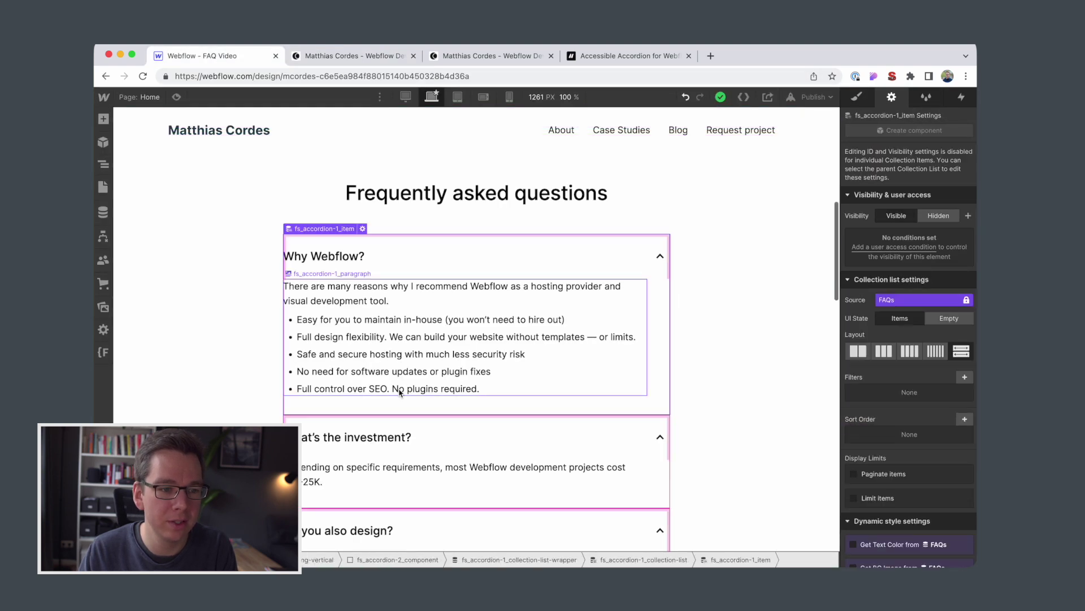
click(859, 96)
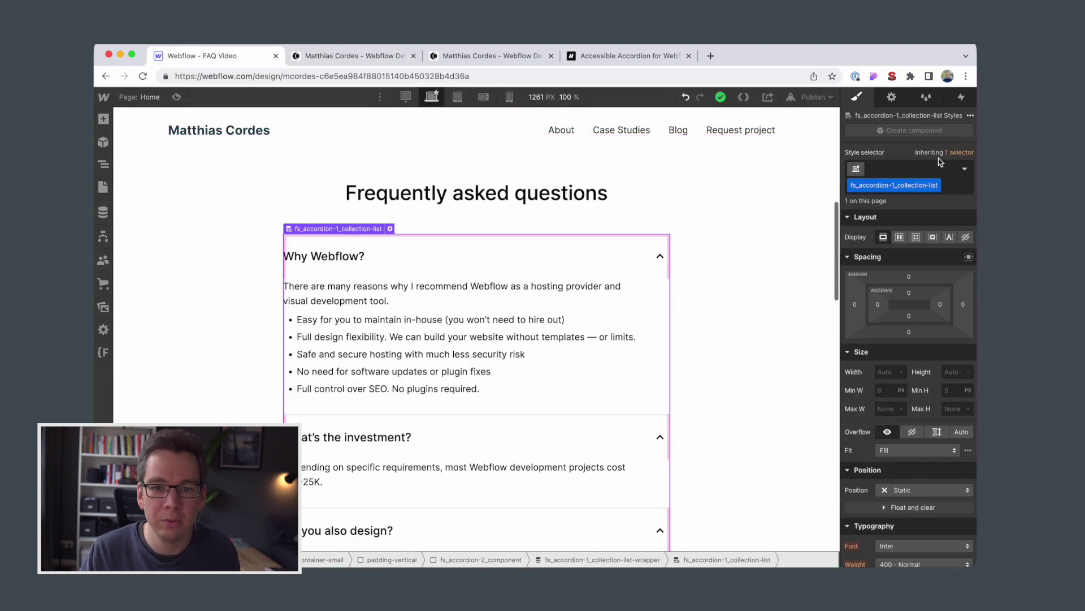
click(892, 97)
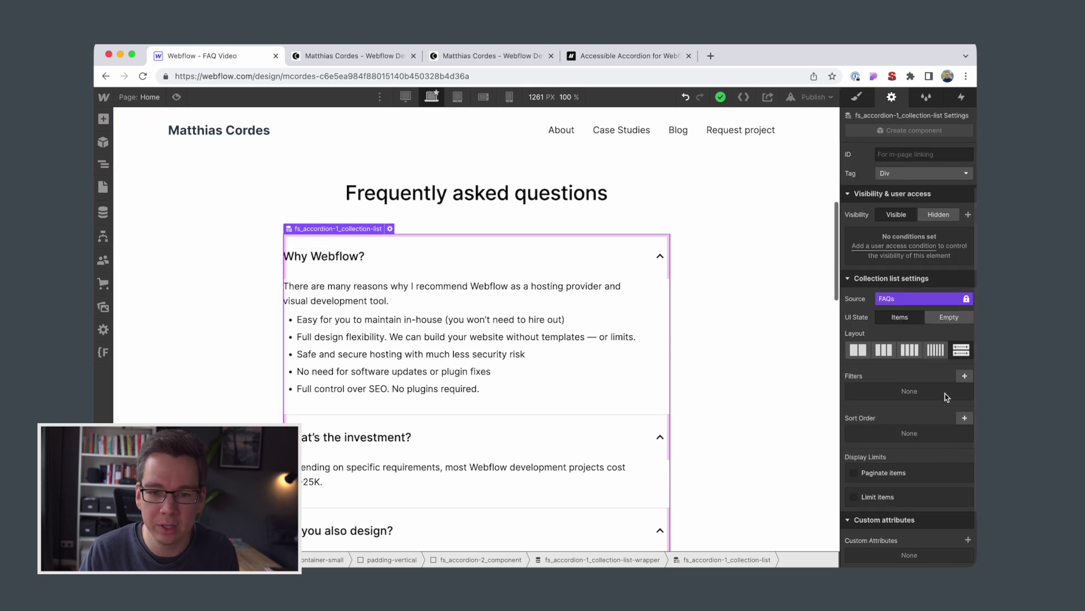
click(965, 418)
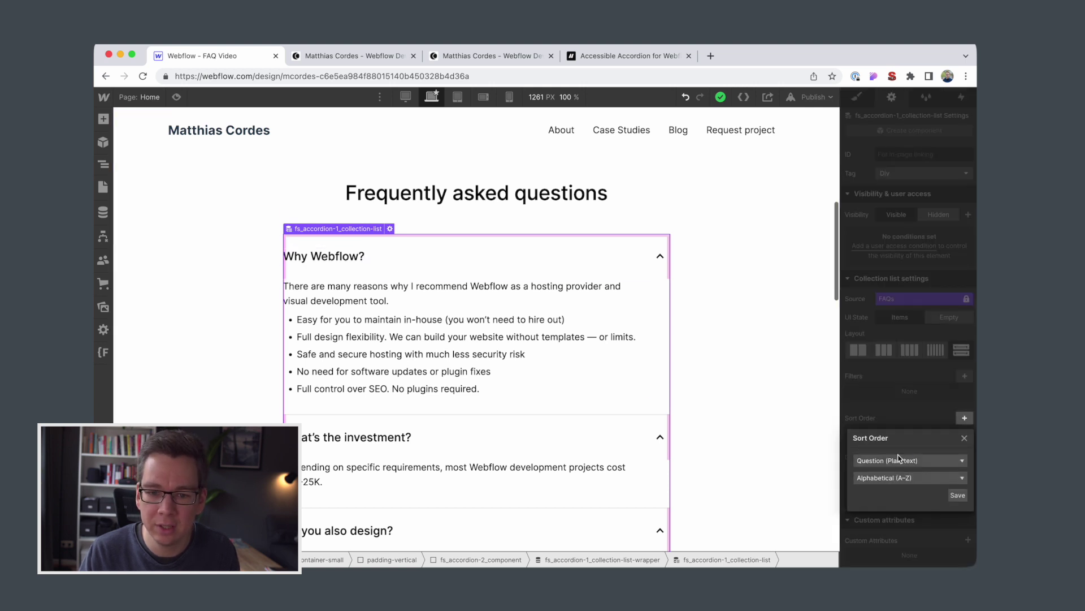
click(953, 502)
scroll(950, 481, down, 2)
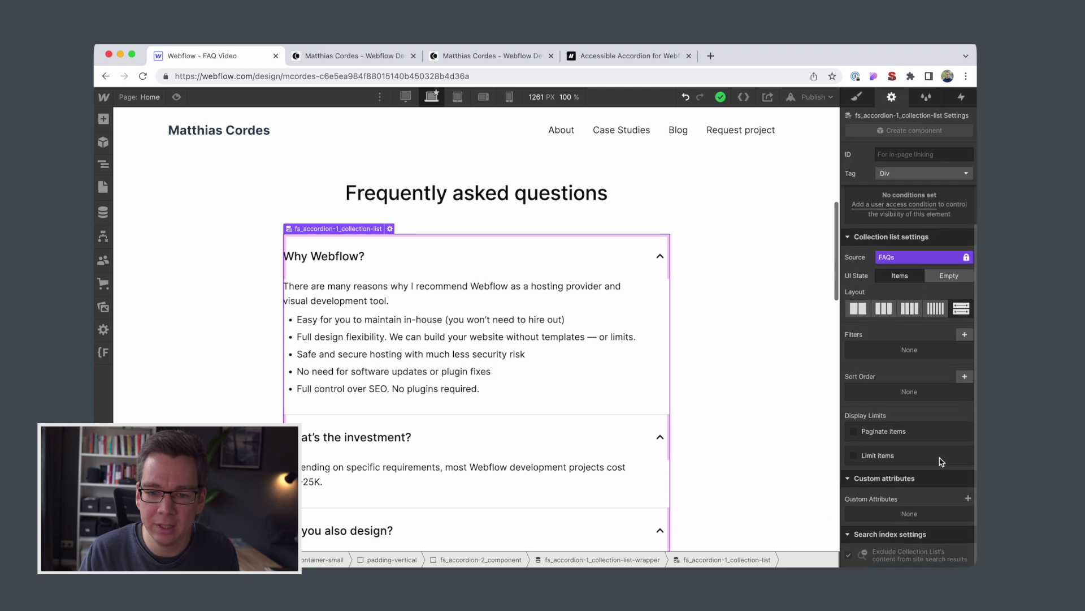
click(968, 500)
key(super+v)
key(Tab)
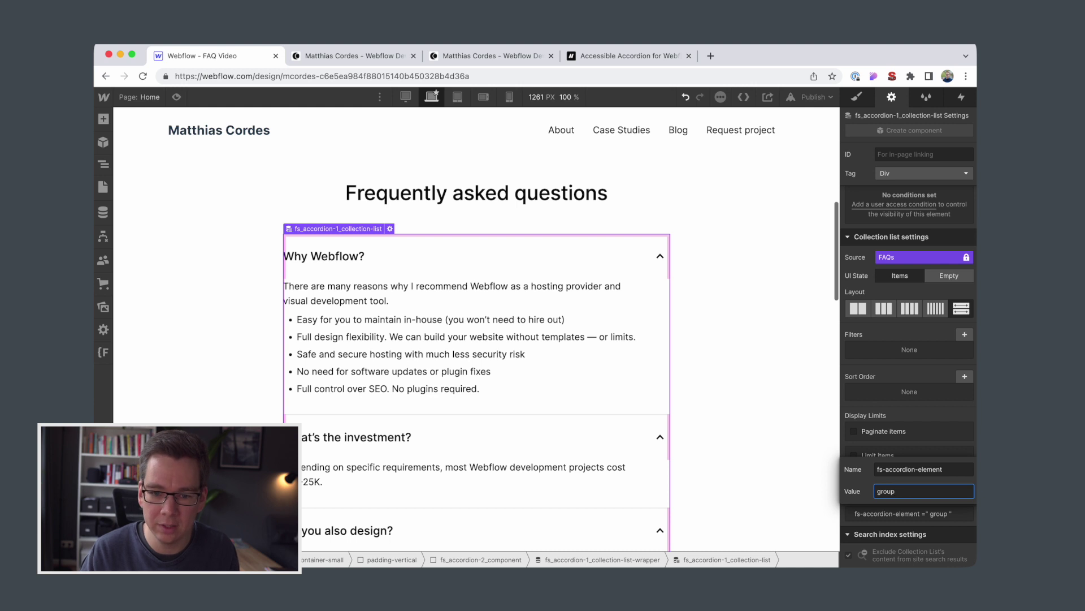
Step: Switch to Finsweet's accordion documentation, expand the SINGLE option and copy its attribute name fs-accordion-single
key(Return)
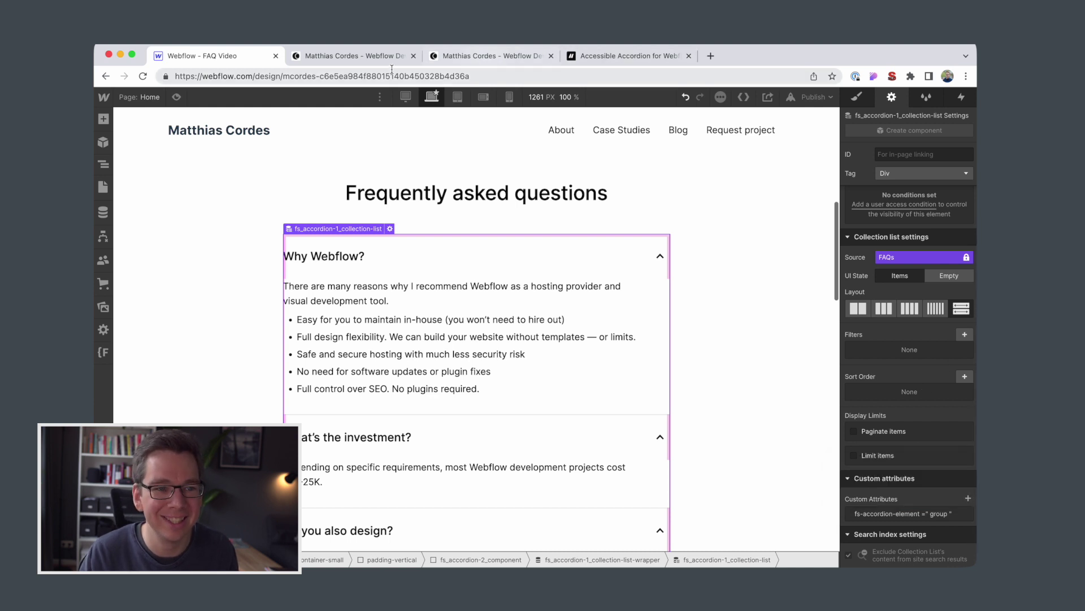
click(641, 58)
click(496, 190)
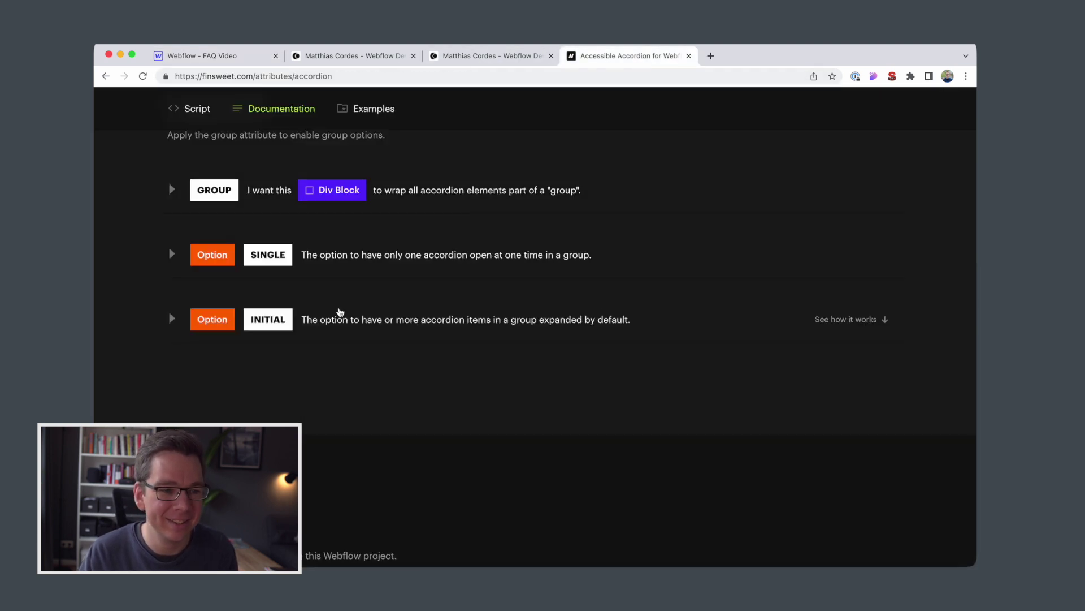
click(334, 262)
click(414, 352)
Step: In the Webflow Designer, add the custom attribute fs-accordion-single with the value single to fs_accordion-1_collection-list, and view the FAQ on the published site
click(203, 55)
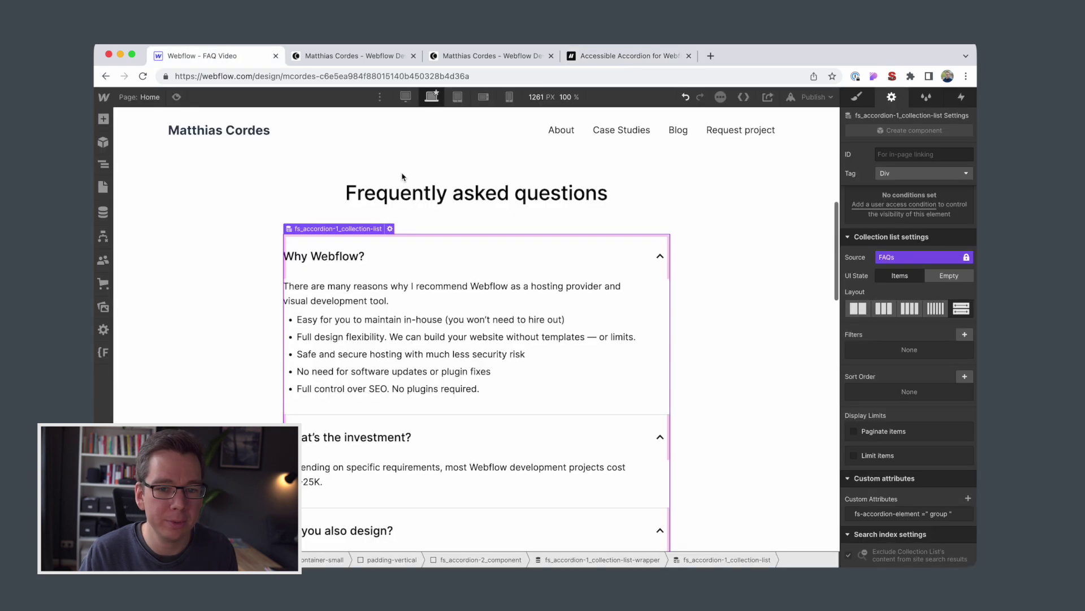
click(968, 498)
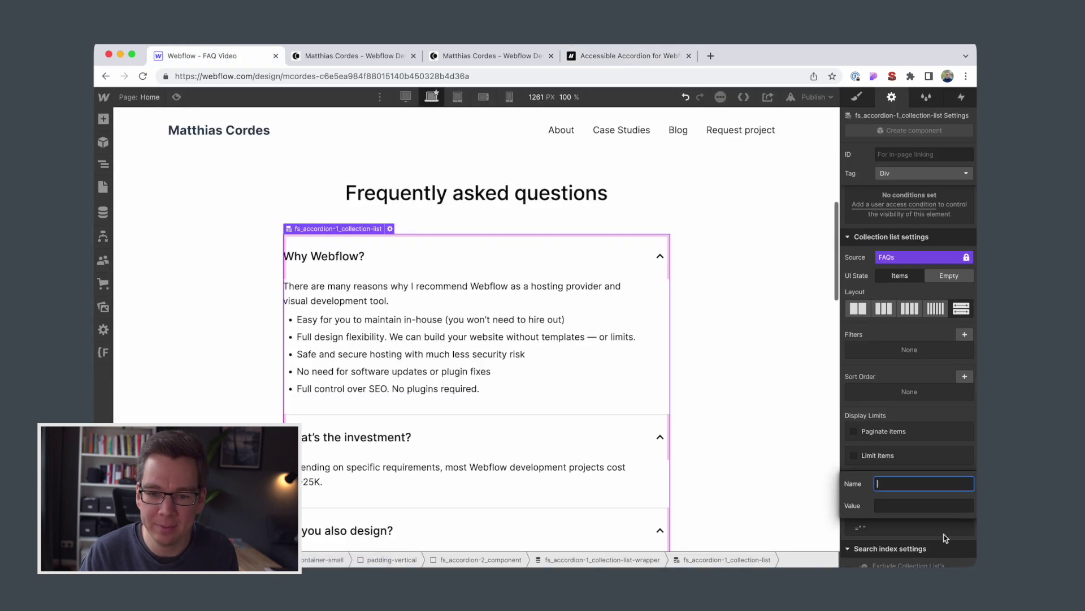
key(super+v)
key(Tab)
text(singl)
text(e)
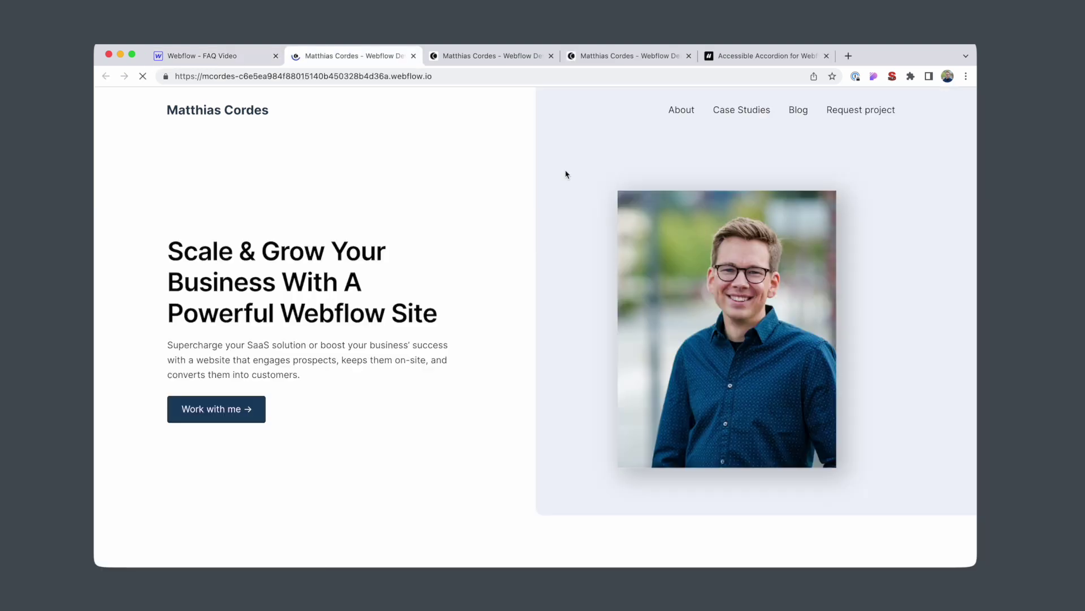
scroll(565, 172, down, 10)
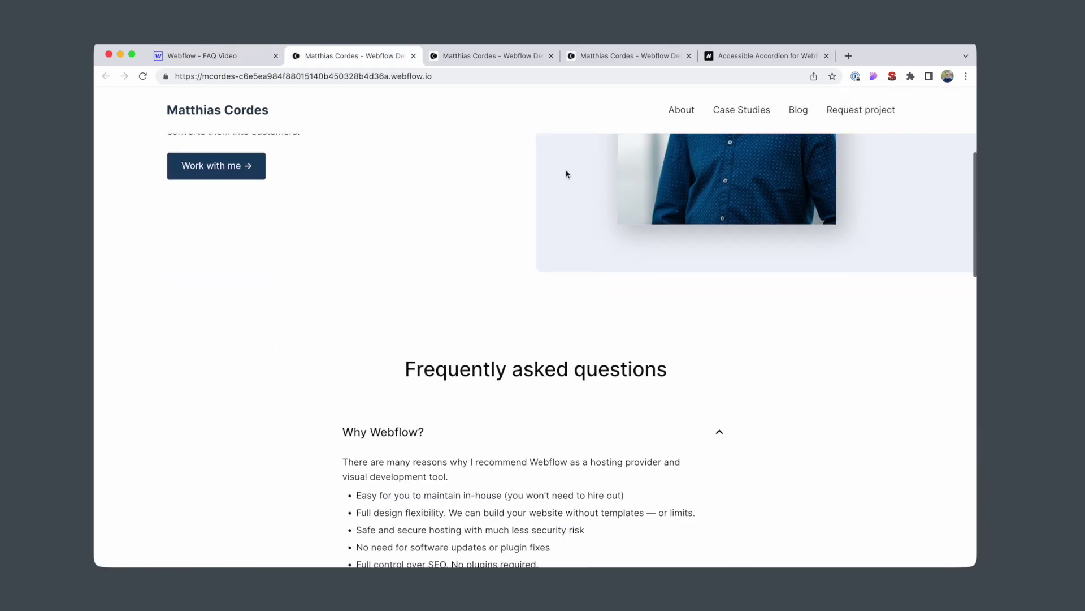
scroll(566, 170, down, 9)
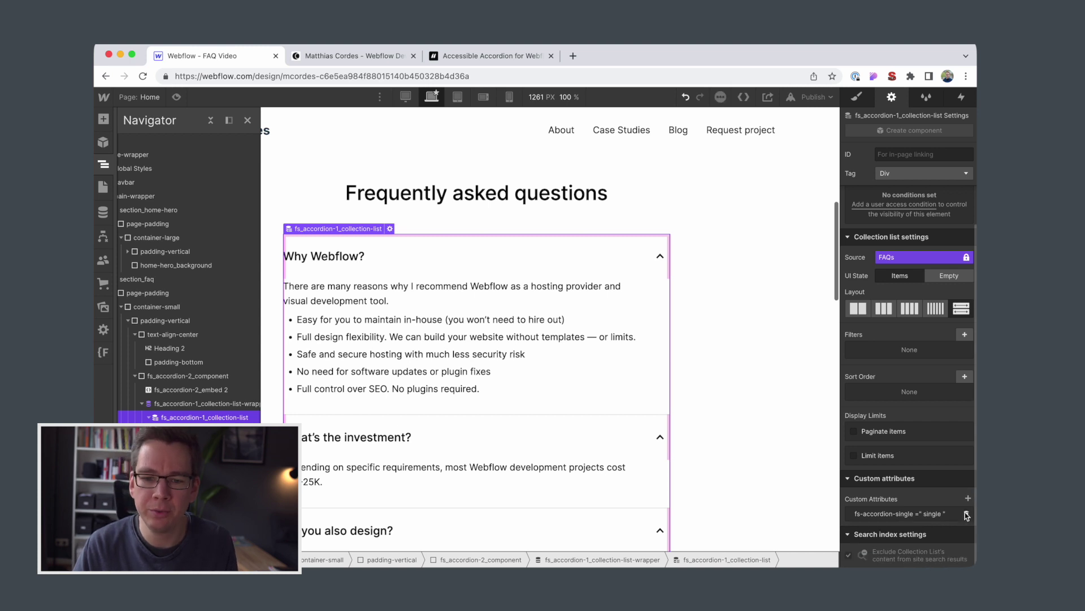
Step: Delete the fs-accordion-single attribute from fs_accordion-1_collection-list and select the fs_accordion-2_component wrapper instead
click(966, 514)
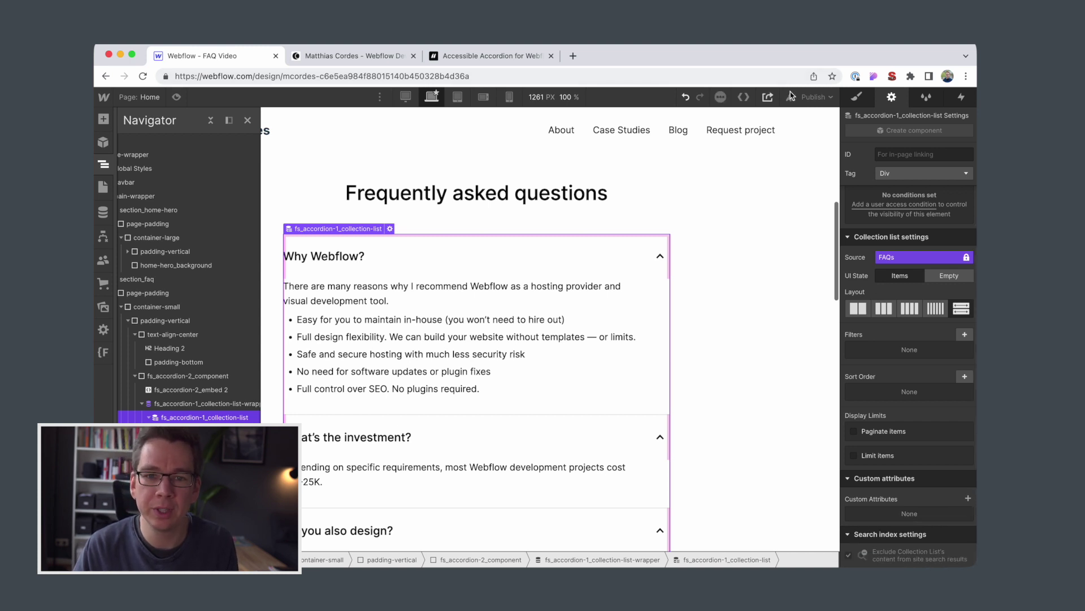
click(193, 379)
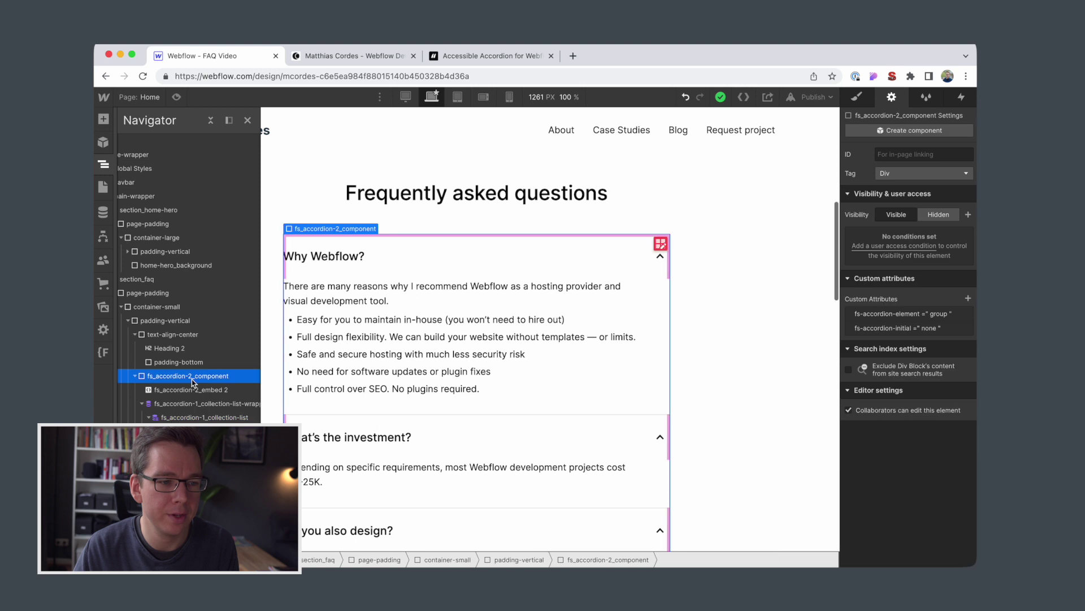
Step: Switch to Finsweet's documentation, copy the GROUP attribute name fs-accordion-element, and return to the Webflow Designer
click(465, 55)
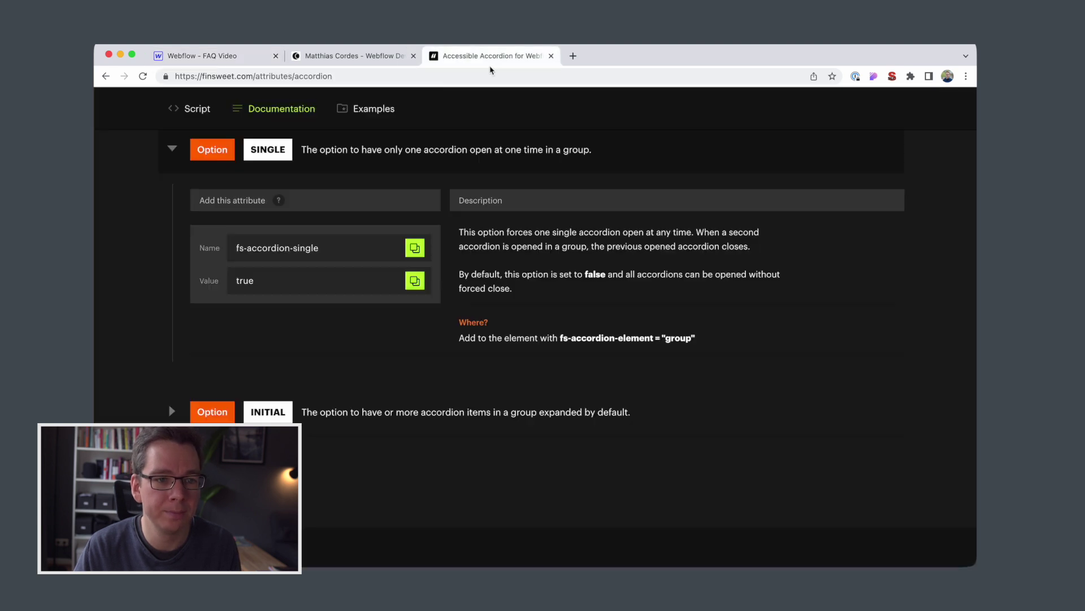
click(415, 255)
scroll(315, 213, up, 1)
click(316, 213)
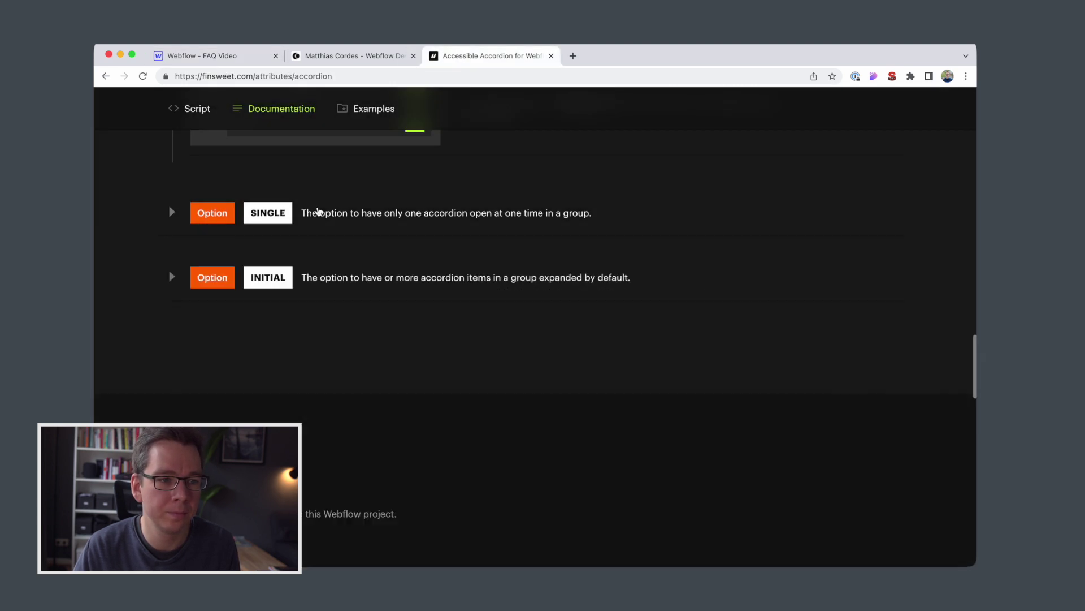
scroll(316, 212, up, 3)
scroll(417, 265, up, 2)
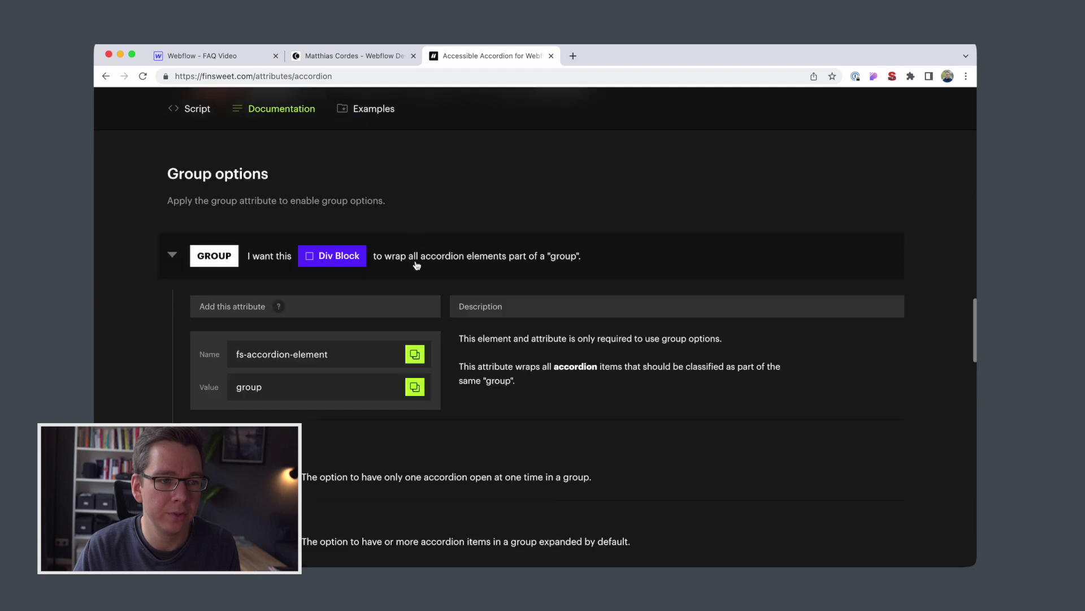
click(415, 354)
click(187, 55)
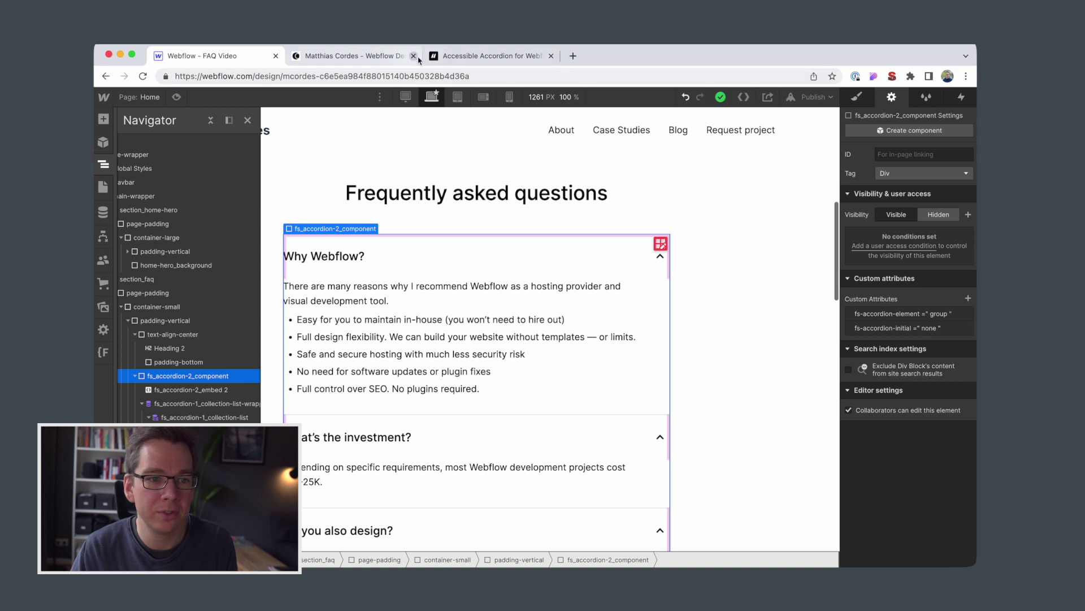
Step: Copy the SINGLE option's attribute name from Finsweet's documentation and add it to fs_accordion-2_component in Webflow as the new custom attribute fs-accordion-single
click(438, 55)
click(376, 248)
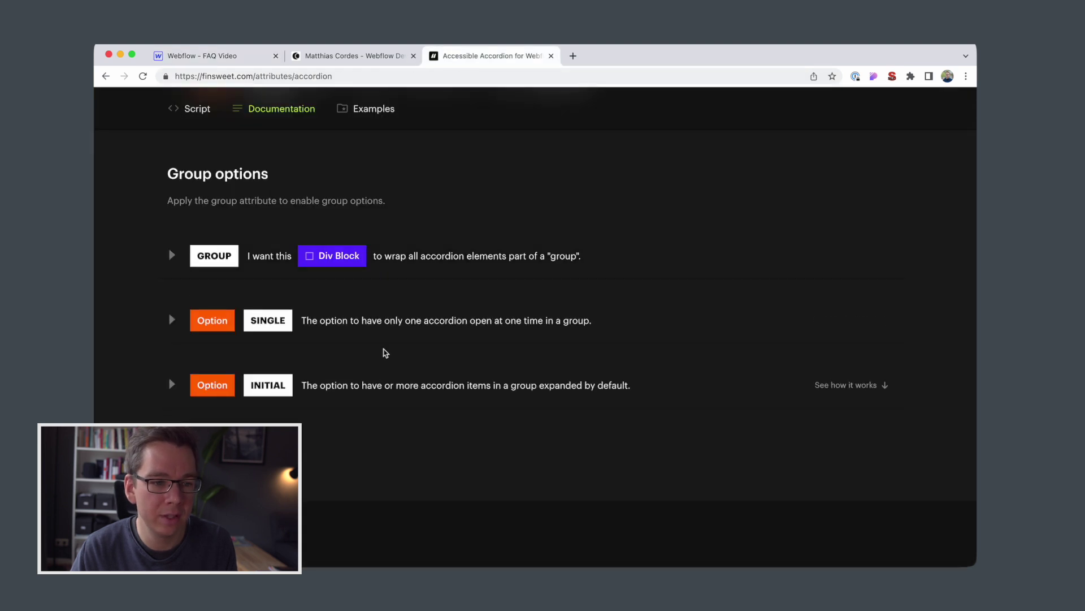
click(371, 321)
click(213, 61)
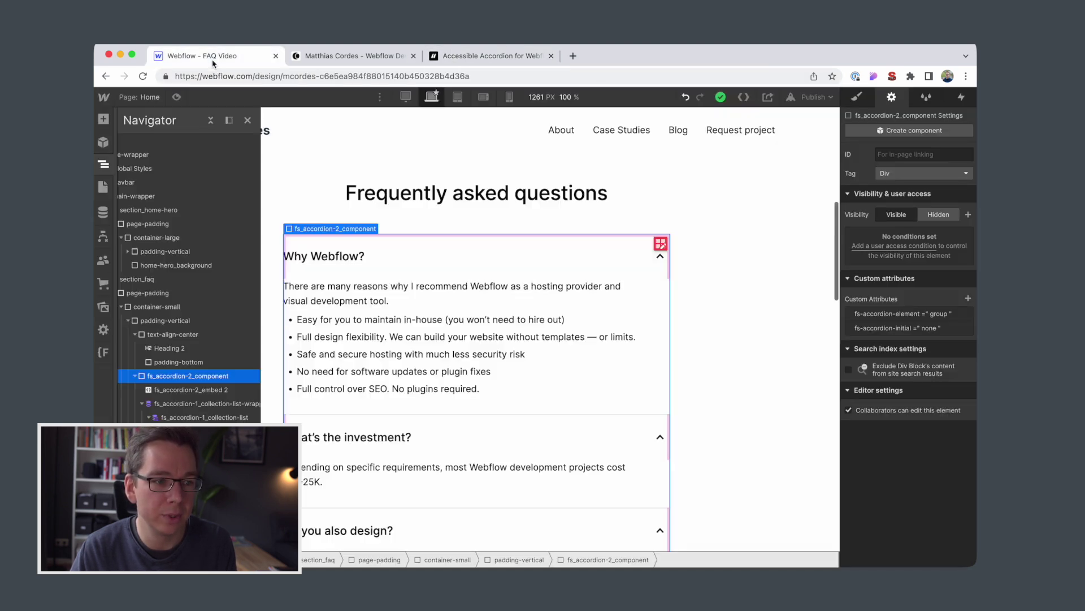
click(968, 299)
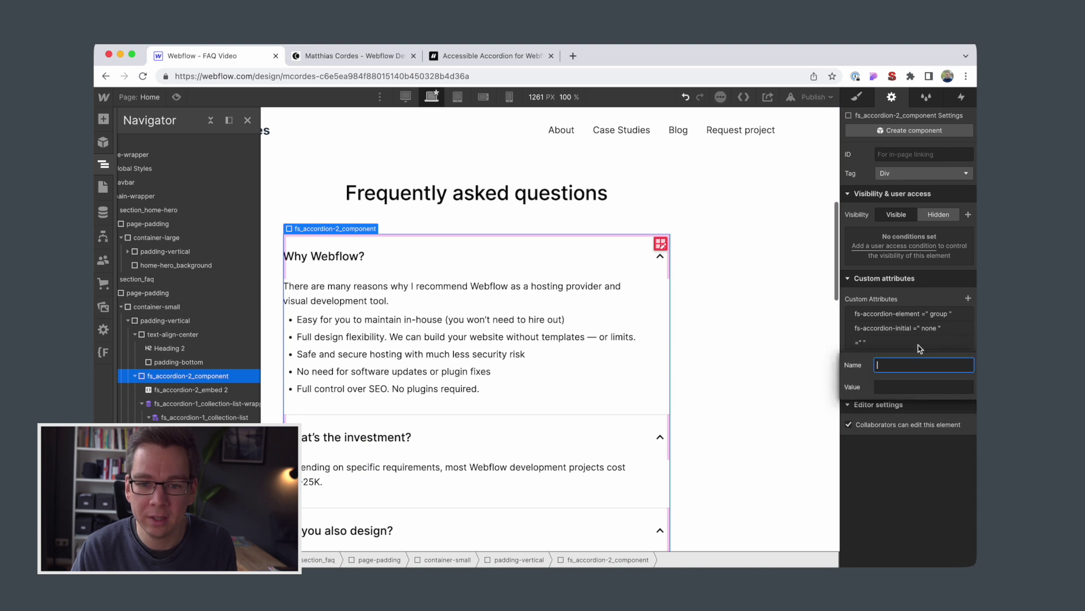
key(super+v)
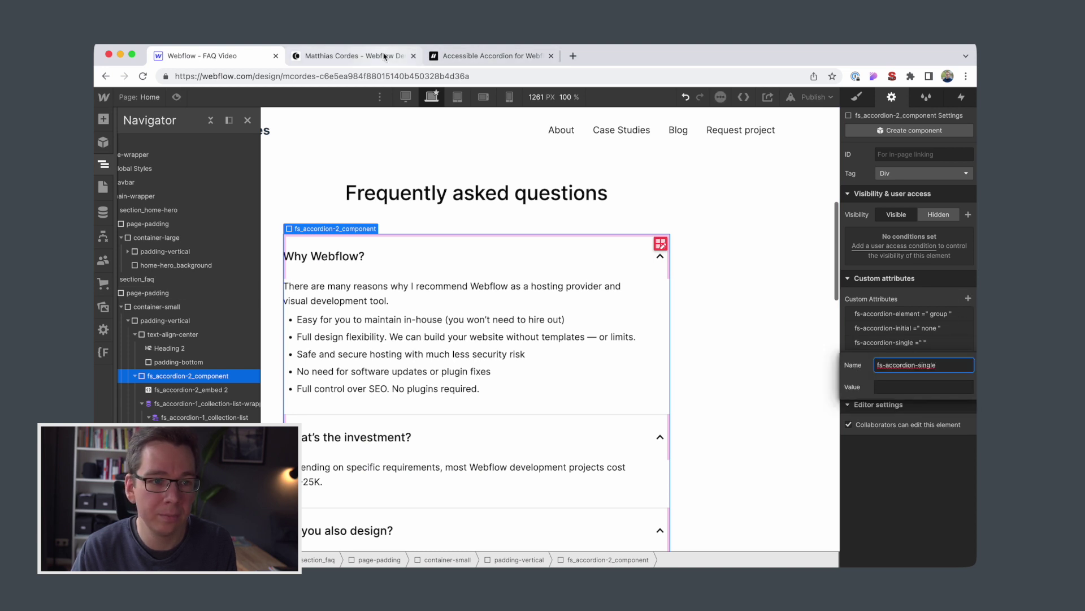
Step: Copy the SINGLE option's value true from Finsweet's documentation and save it as the value of fs-accordion-single in Webflow
click(463, 56)
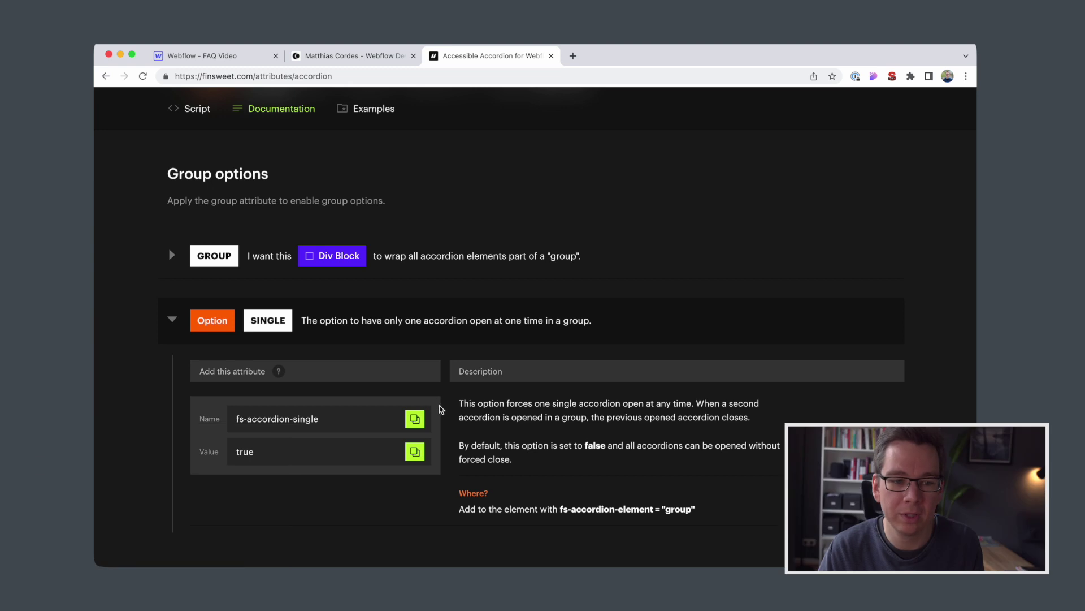
click(415, 453)
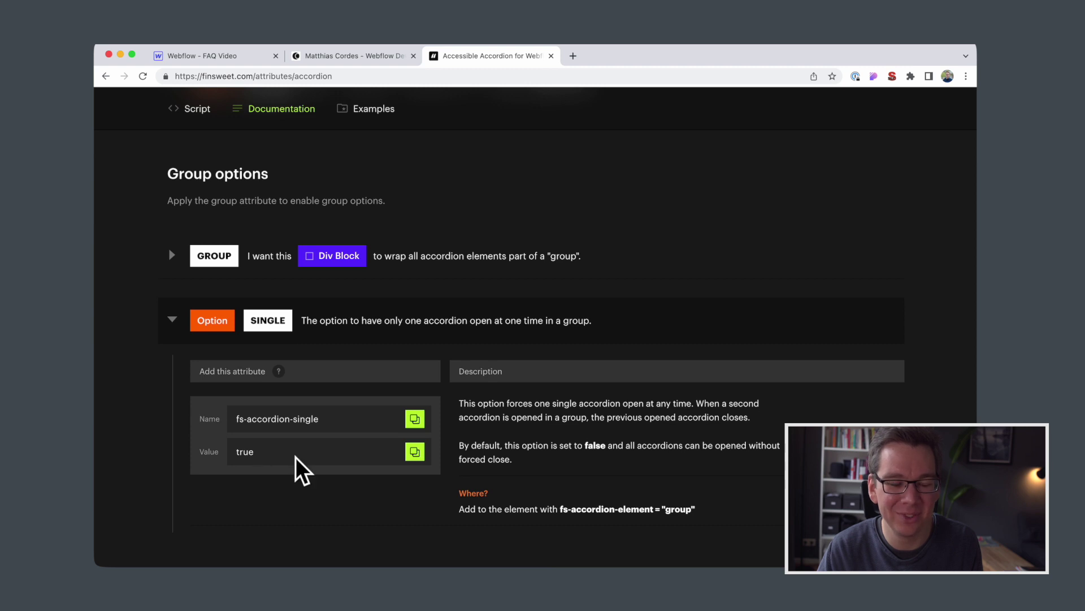
click(199, 56)
key(Tab)
key(super+v)
key(Return)
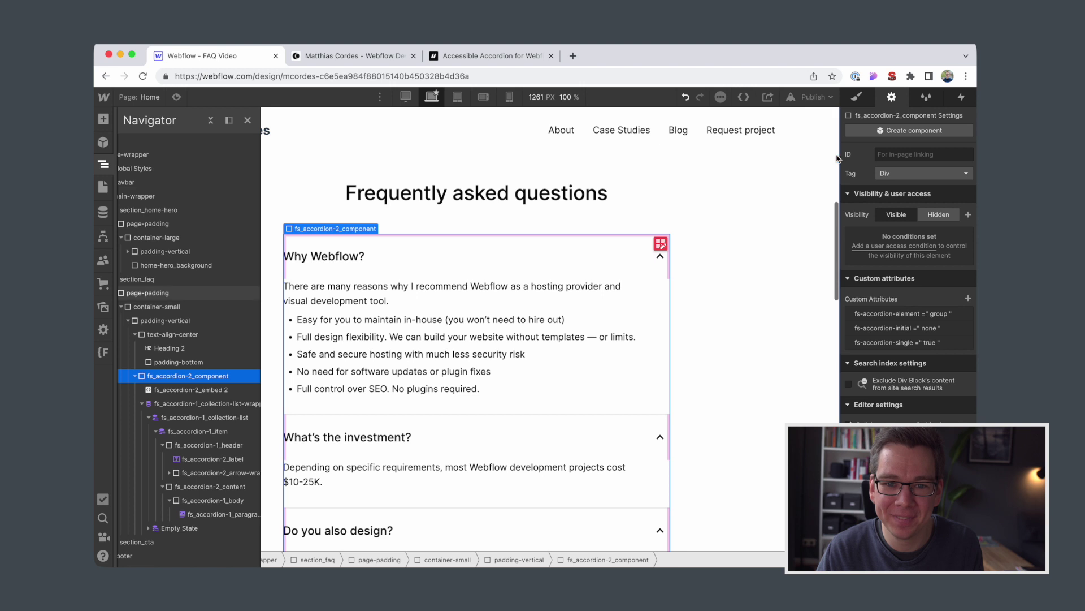
Step: Publish the site to its webflow.io domain and reload the published homepage
click(814, 97)
click(789, 240)
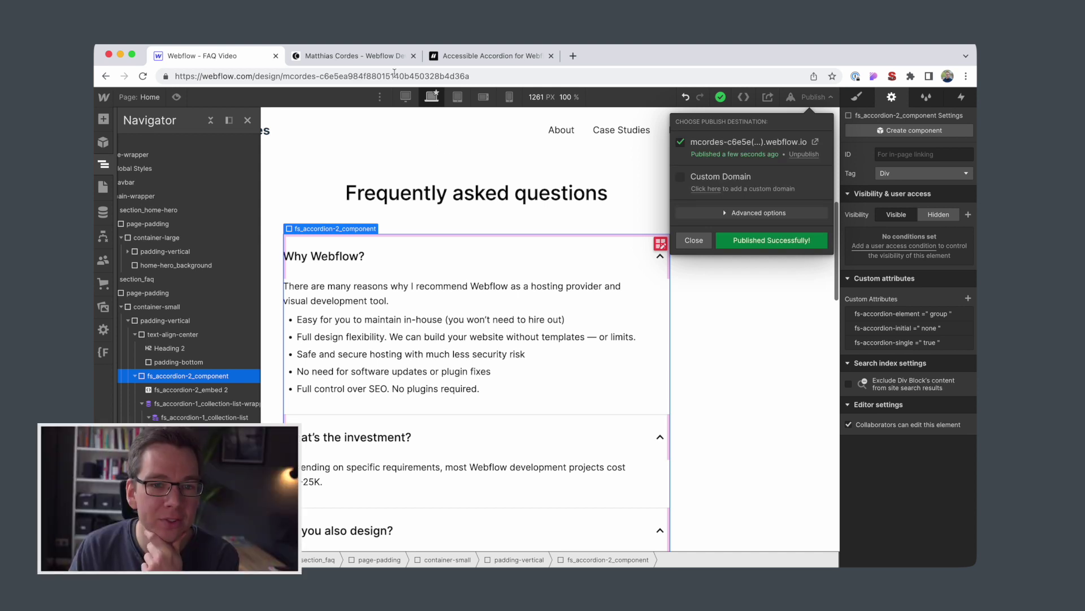
click(351, 56)
click(143, 76)
scroll(522, 246, up, 2)
scroll(521, 246, up, 5)
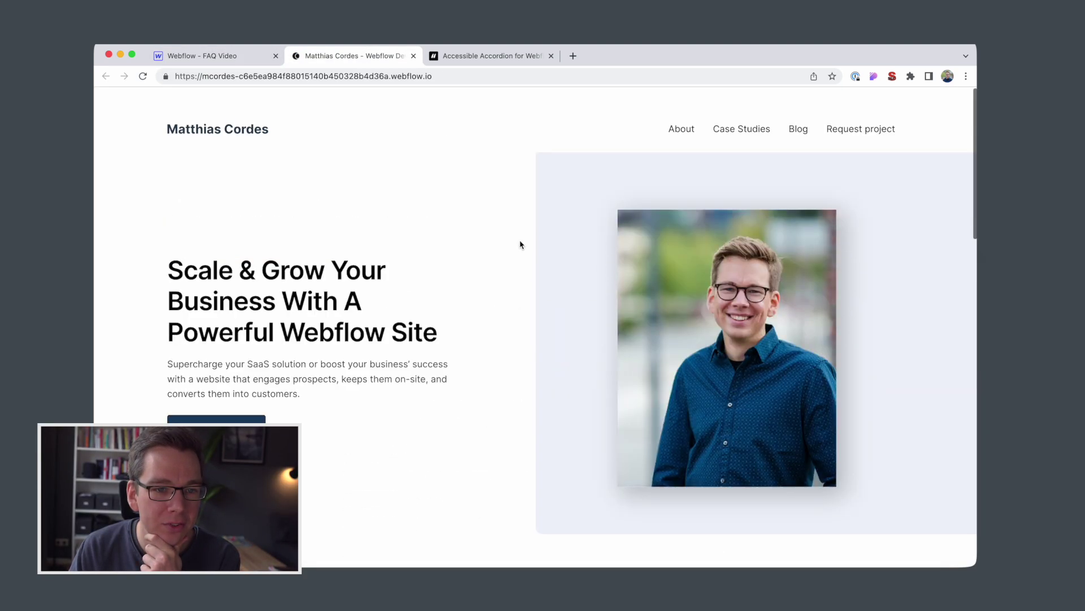
Step: Test the single-open behaviour by opening the FAQ items one after another on the published site
scroll(521, 244, down, 5)
scroll(520, 244, down, 3)
click(555, 254)
scroll(588, 329, down, 3)
click(586, 348)
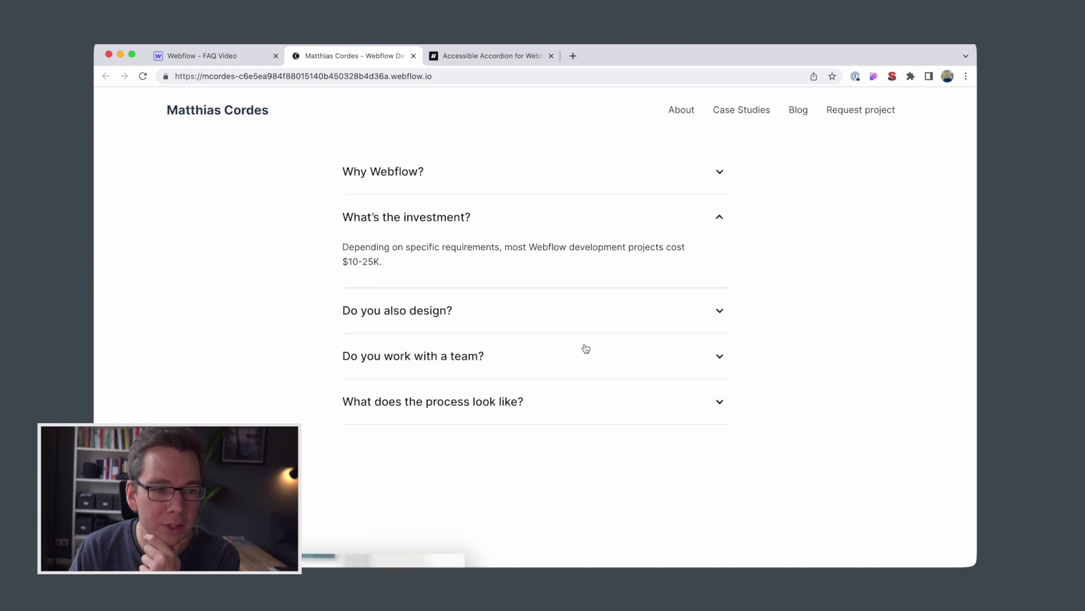
click(554, 312)
click(571, 406)
click(596, 441)
click(603, 314)
click(576, 249)
click(552, 218)
click(557, 171)
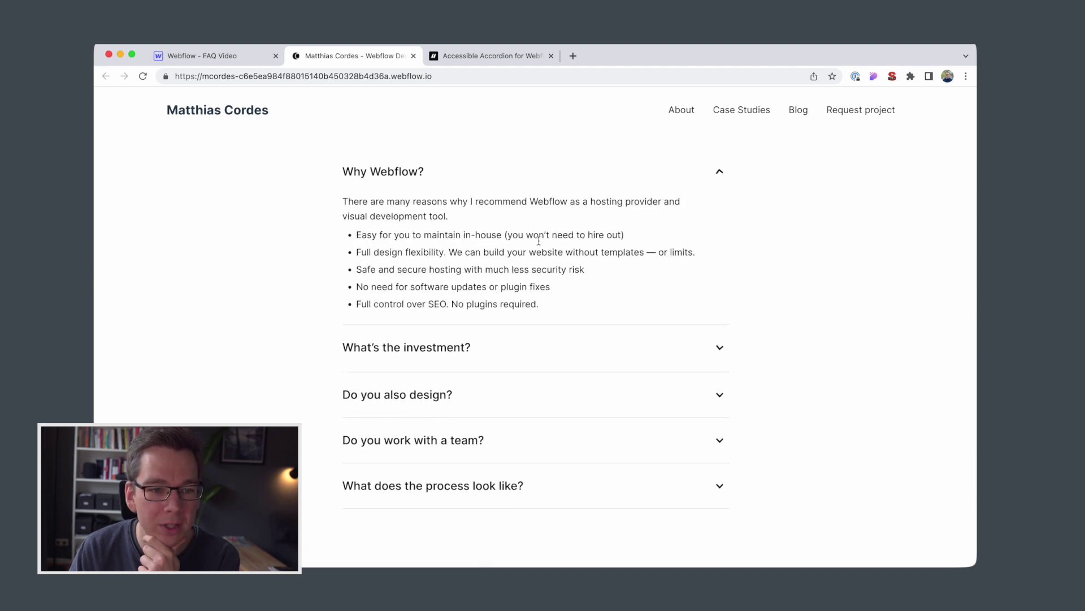
click(553, 365)
click(526, 307)
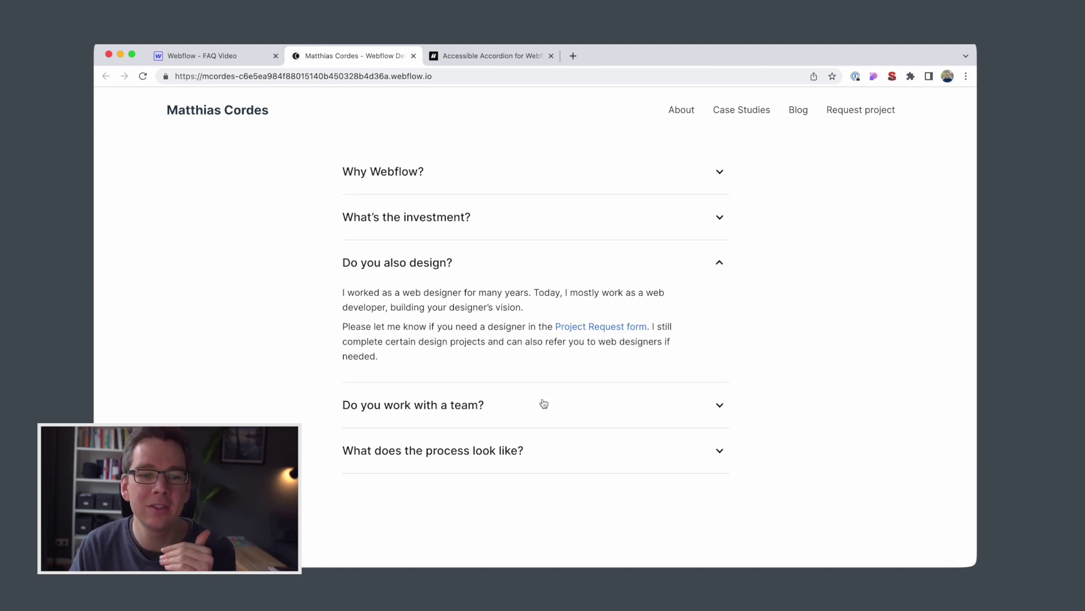
Step: Alternate between opening "Do you work with a team?" and "What does the process look like?" to check how the accordion shifts
scroll(552, 404, down, 1)
click(559, 405)
scroll(564, 339, down, 3)
click(501, 170)
click(500, 294)
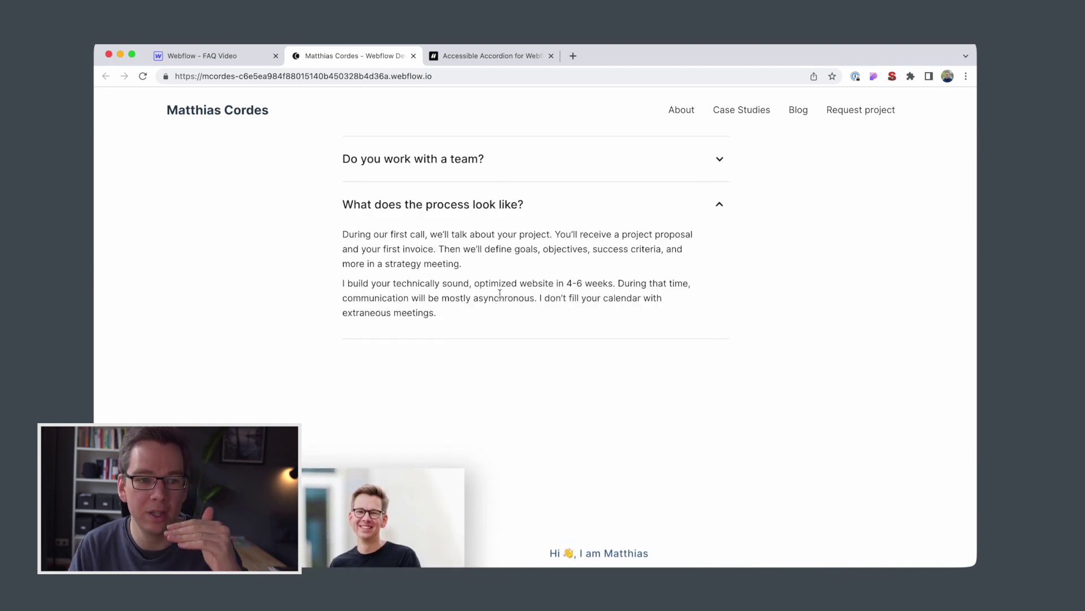
click(487, 164)
click(492, 290)
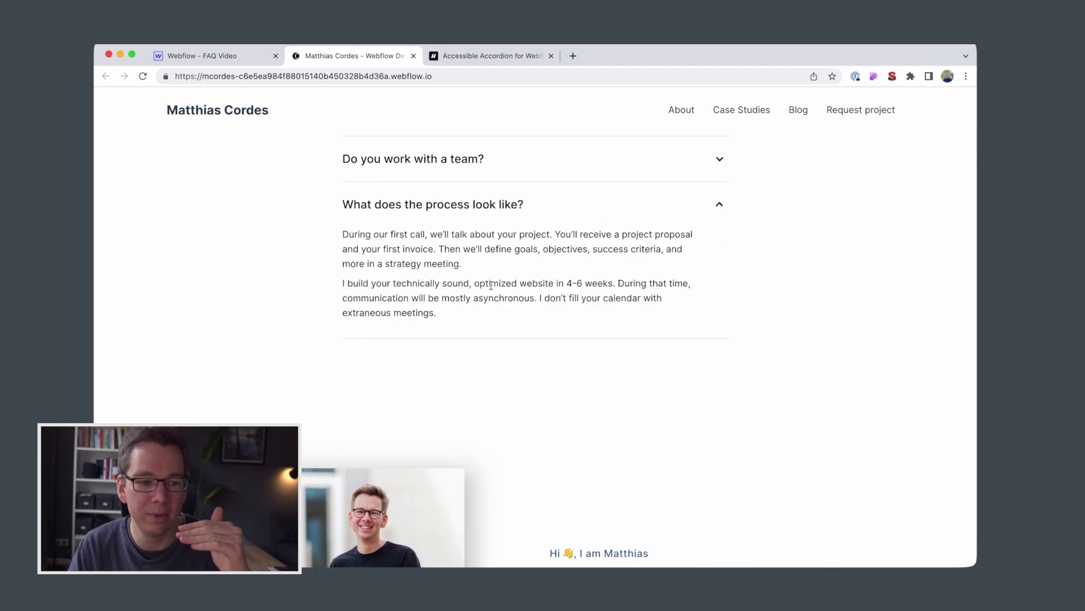
click(467, 163)
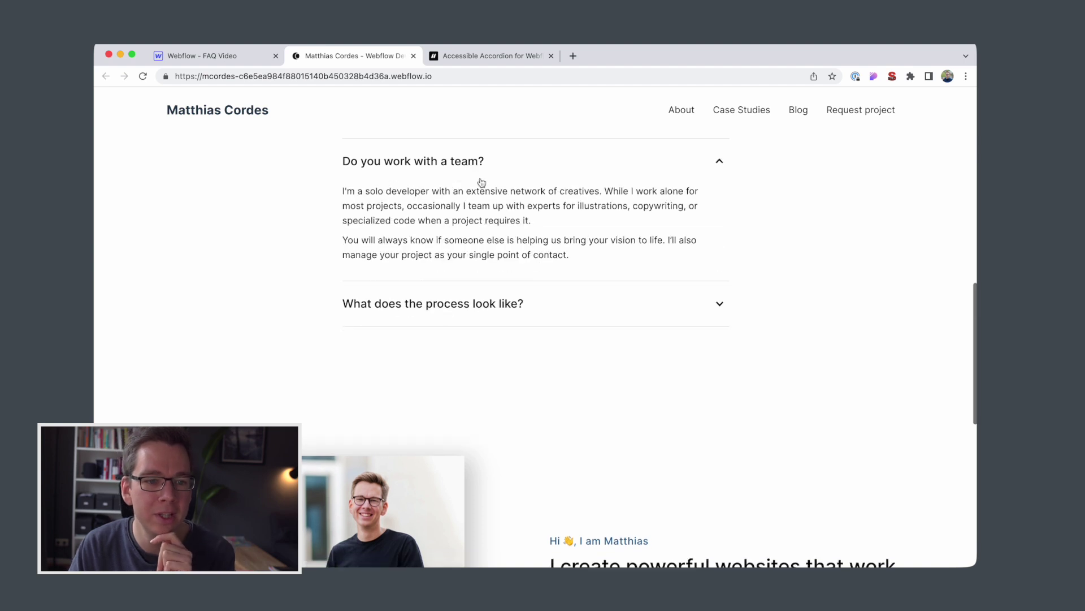
click(500, 290)
Step: Switch between the upper FAQ questions to check the accordion's movement, and finish with all items closed
scroll(518, 280, up, 3)
click(518, 280)
click(517, 355)
click(537, 263)
click(524, 222)
click(558, 443)
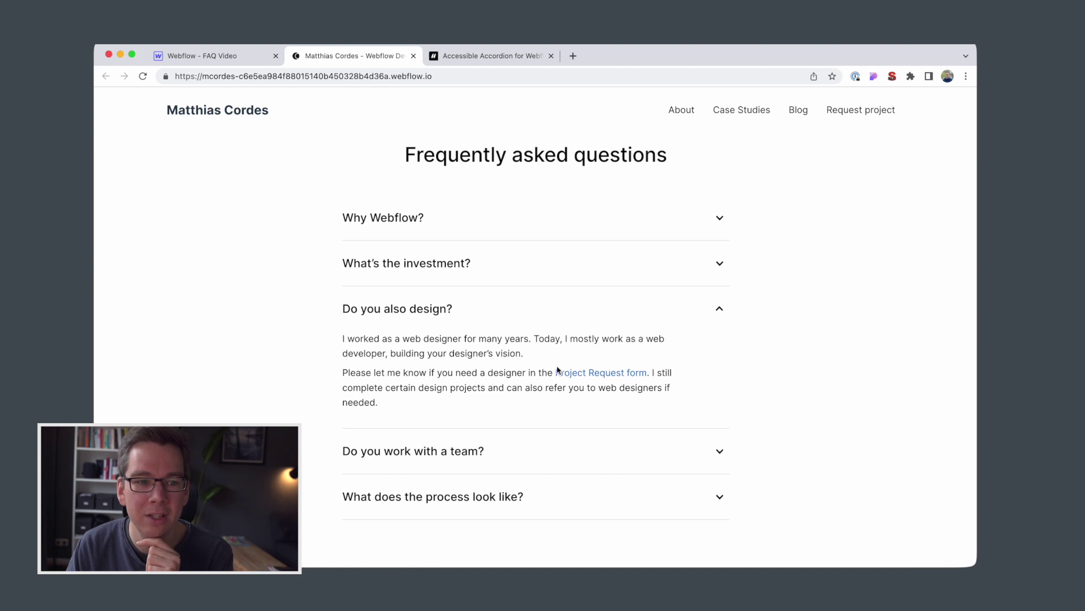
click(533, 273)
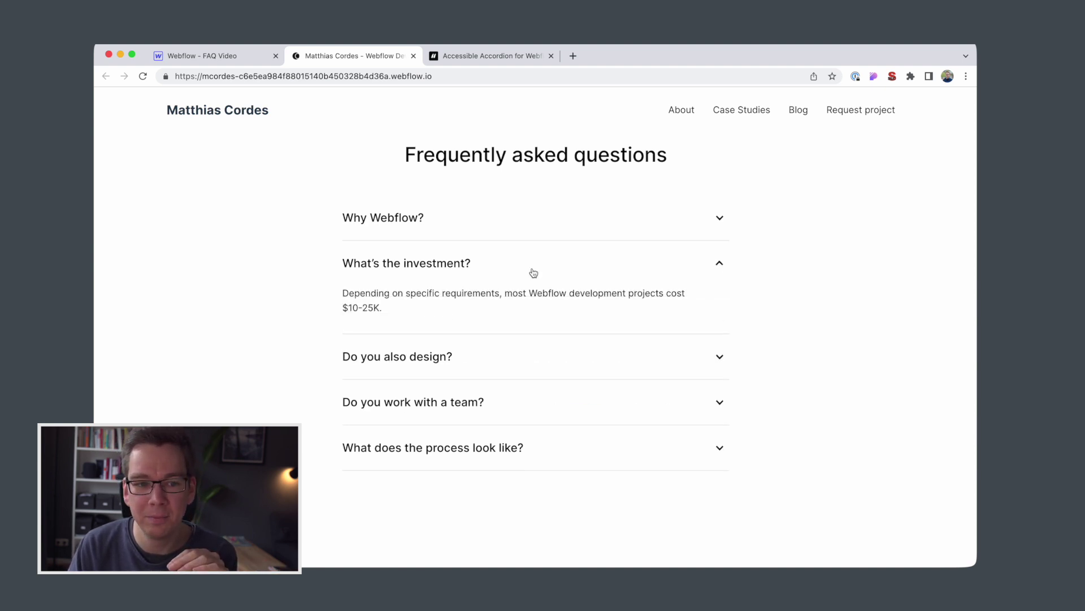
click(529, 239)
click(529, 408)
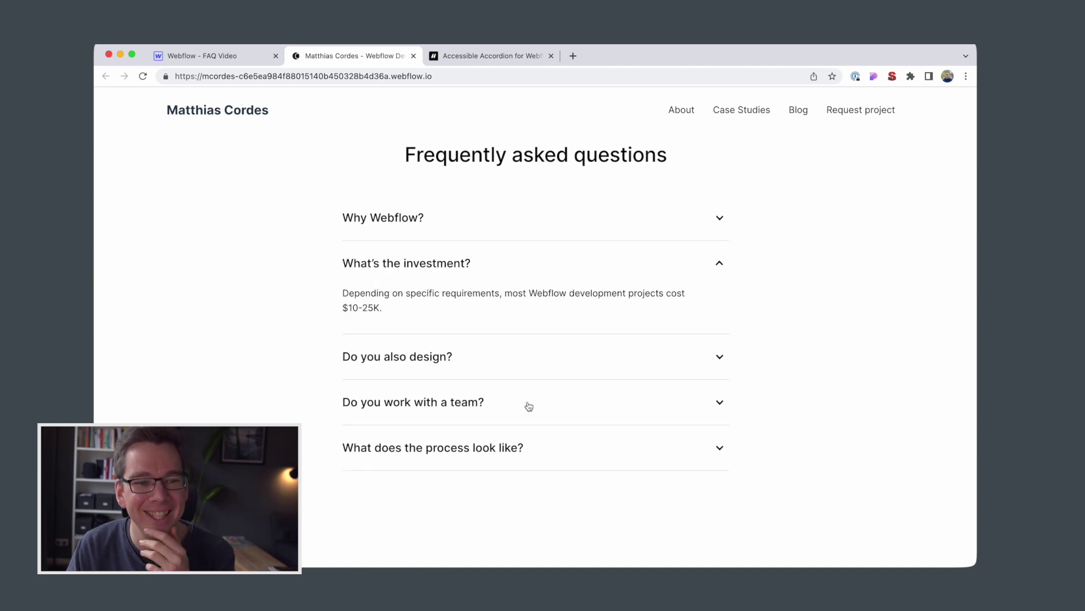
click(412, 227)
click(470, 418)
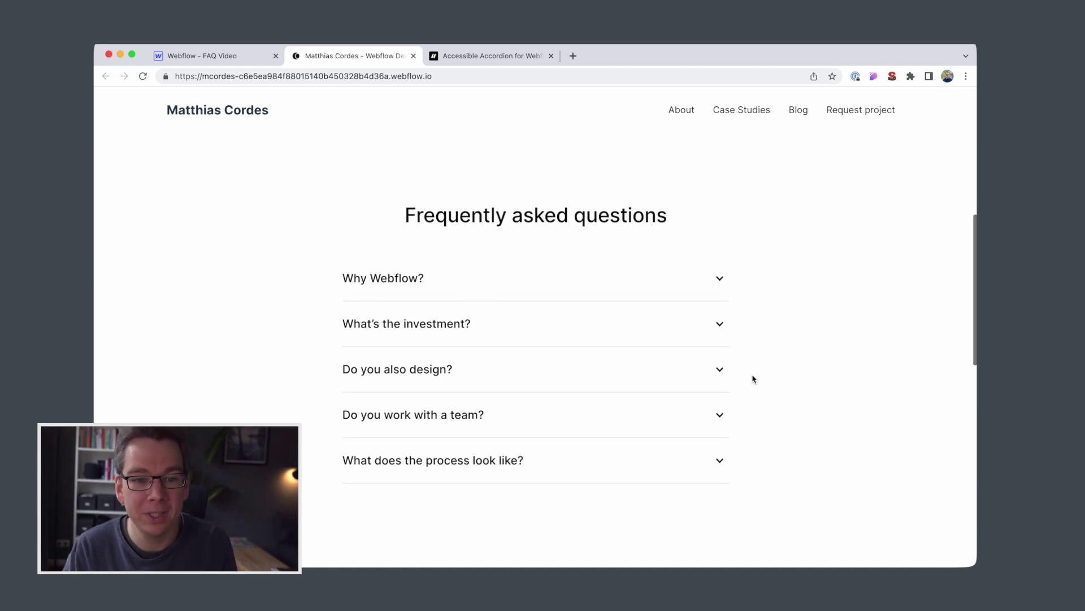
scroll(752, 379, up, 1)
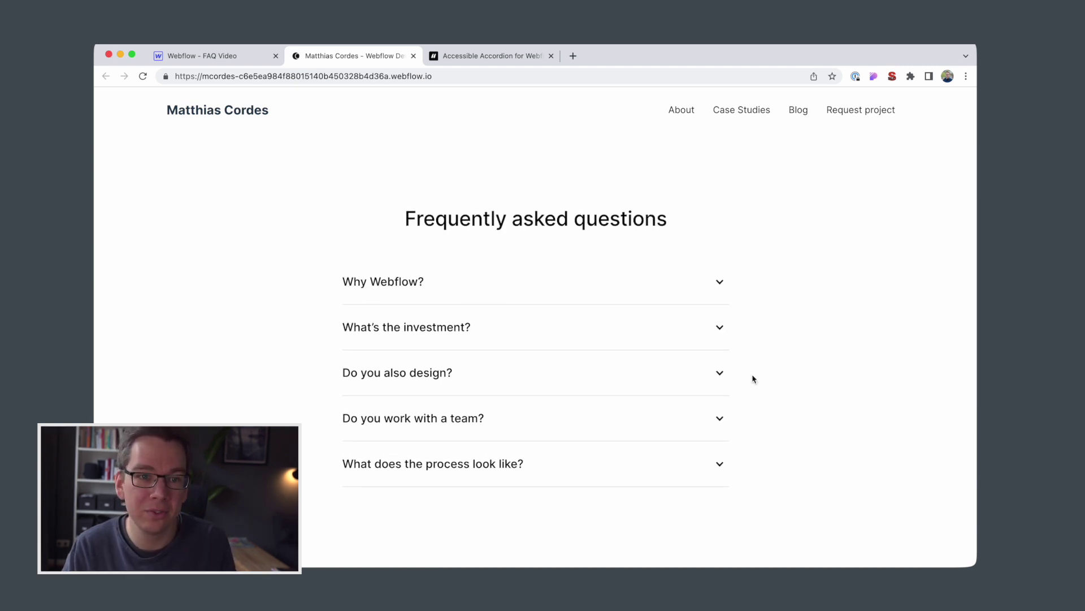